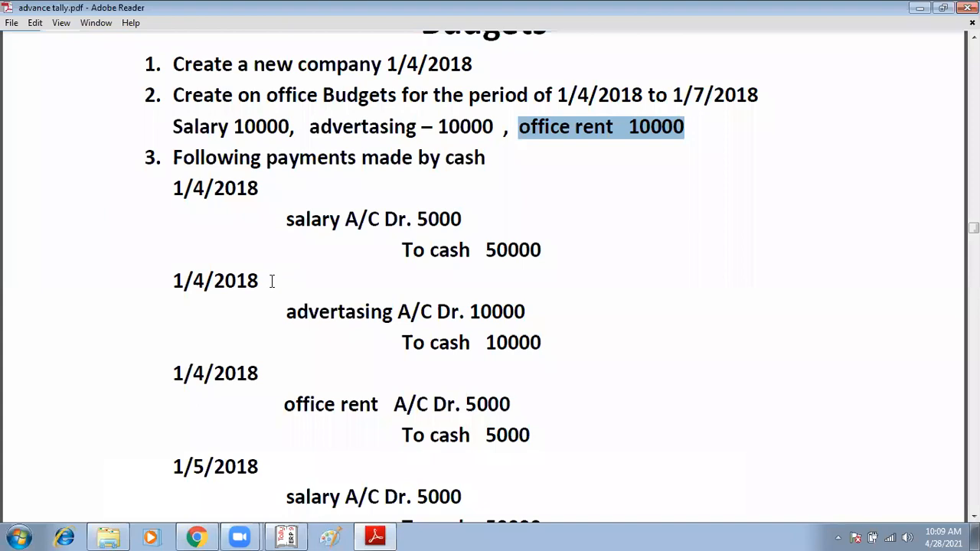
Read through the cash payment entries of the Budgets exercise, down to the budget variance task on page 10
scroll(271, 281, down, 1)
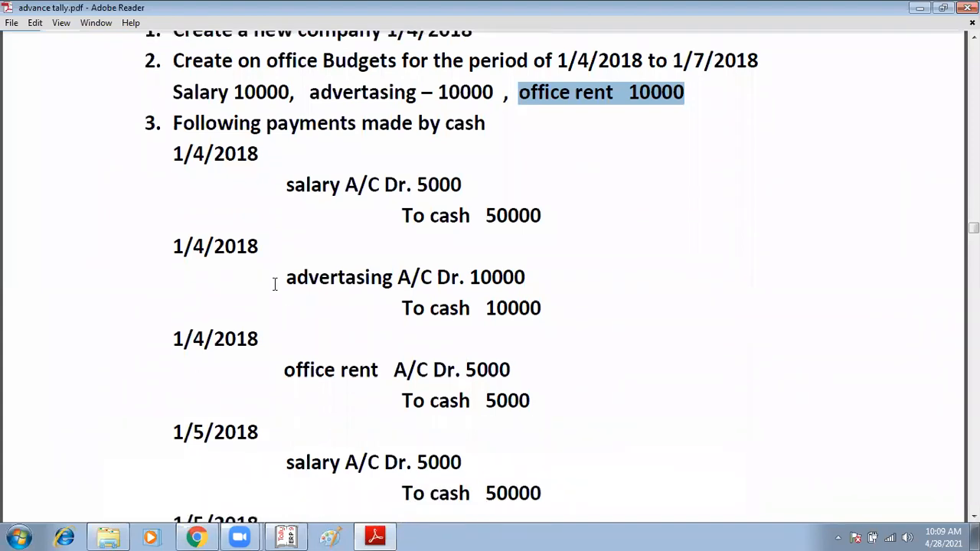
scroll(276, 288, down, 1)
scroll(276, 288, down, 6)
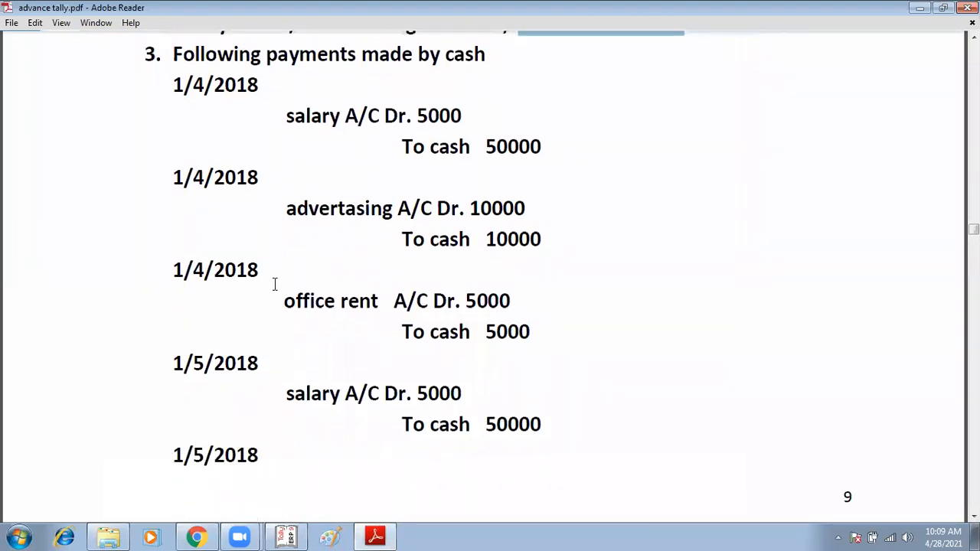
scroll(281, 293, down, 5)
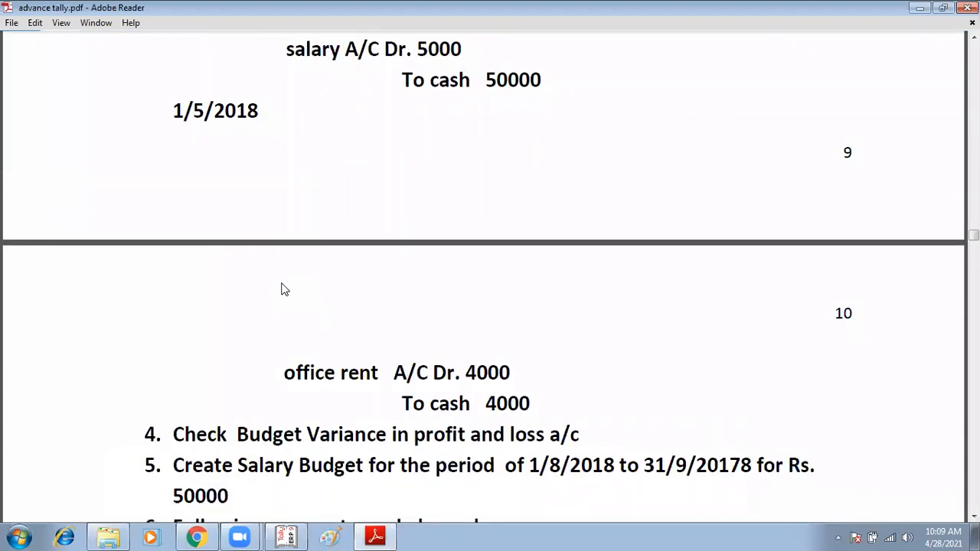
scroll(281, 281, up, 13)
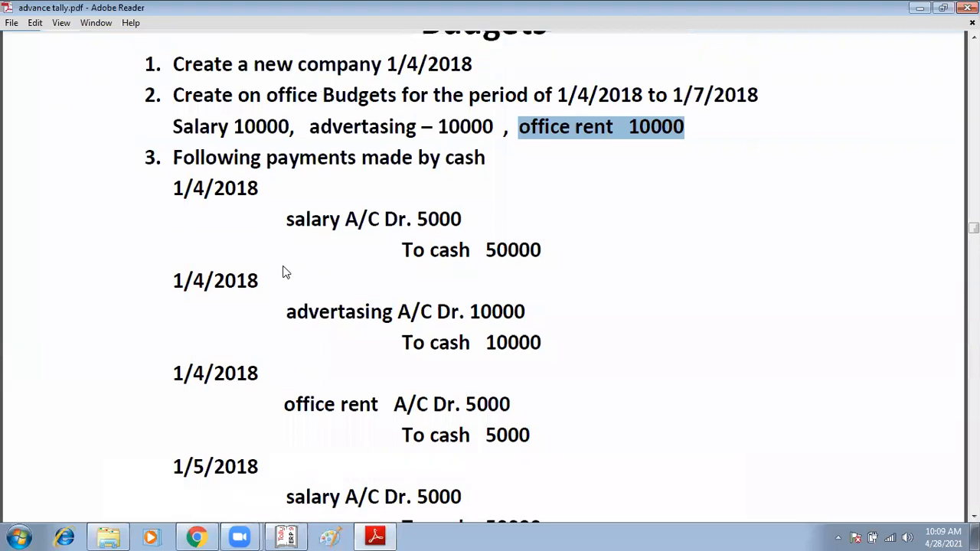
Highlight the salary, advertising and office rent budget amounts in item 2 and review them alongside the cash payments
drag(234, 126, 294, 126)
drag(431, 127, 495, 128)
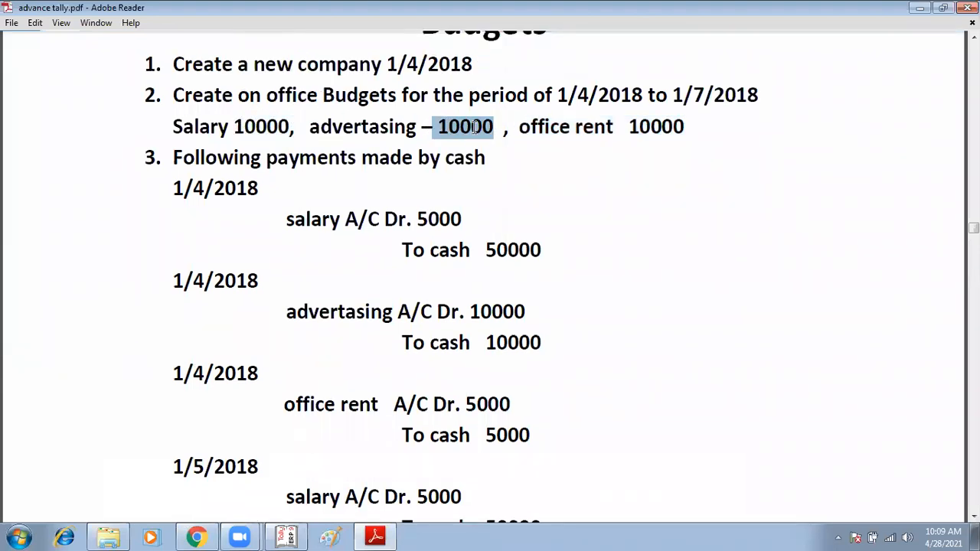
drag(630, 126, 692, 132)
scroll(472, 204, down, 2)
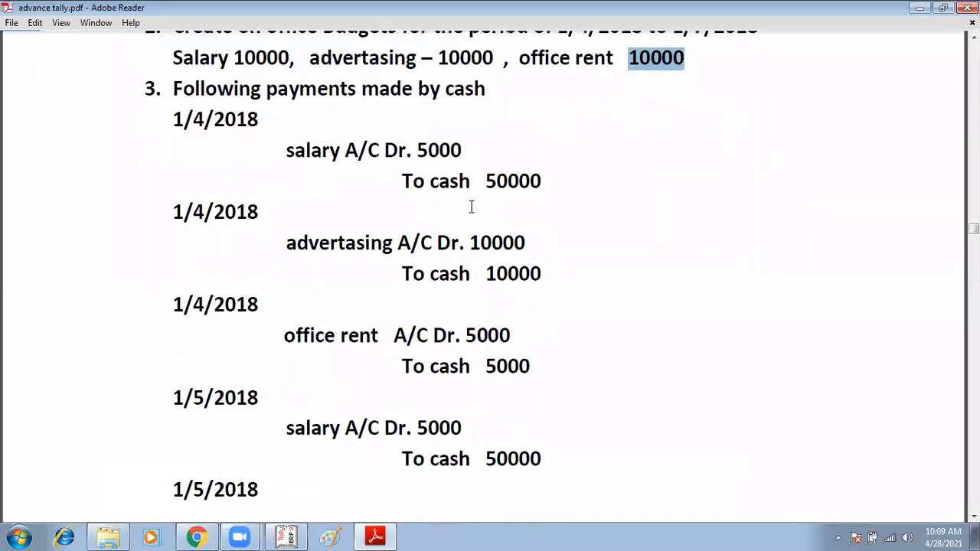
scroll(472, 207, down, 1)
scroll(471, 208, up, 2)
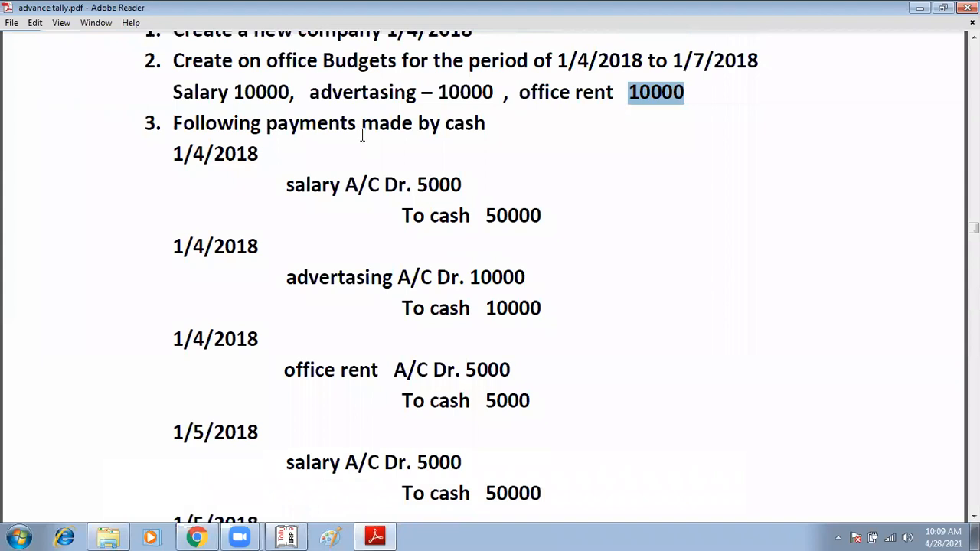
click(379, 93)
drag(379, 92, 376, 101)
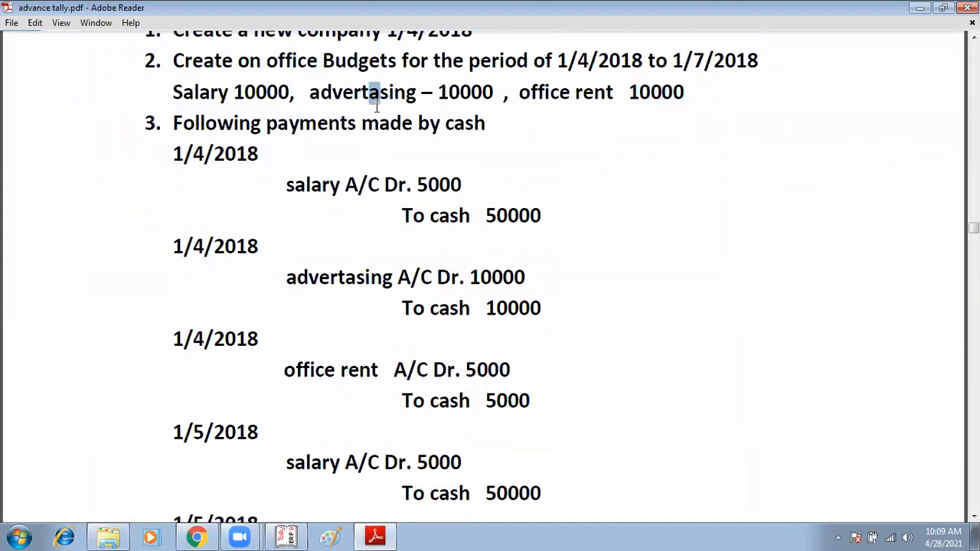
scroll(387, 123, down, 2)
scroll(389, 122, up, 2)
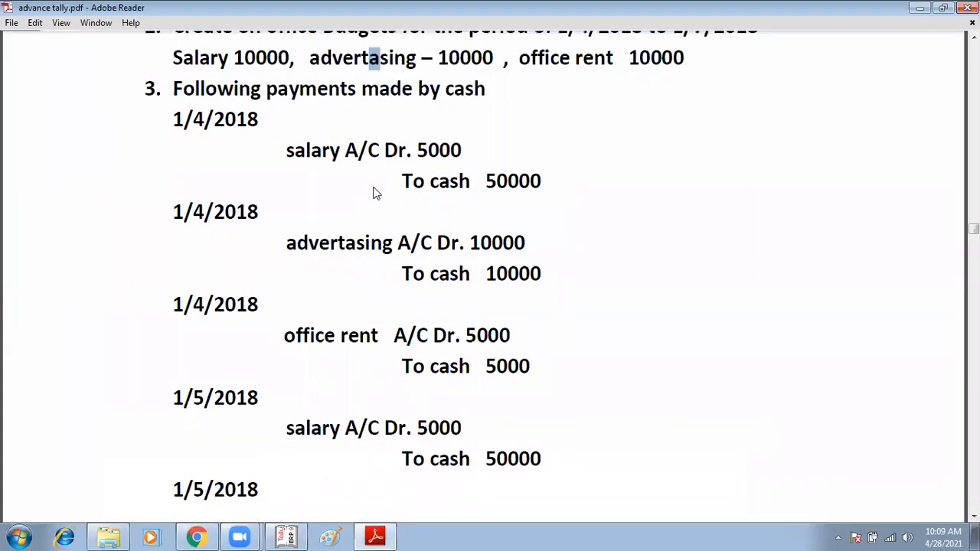
scroll(402, 143, up, 1)
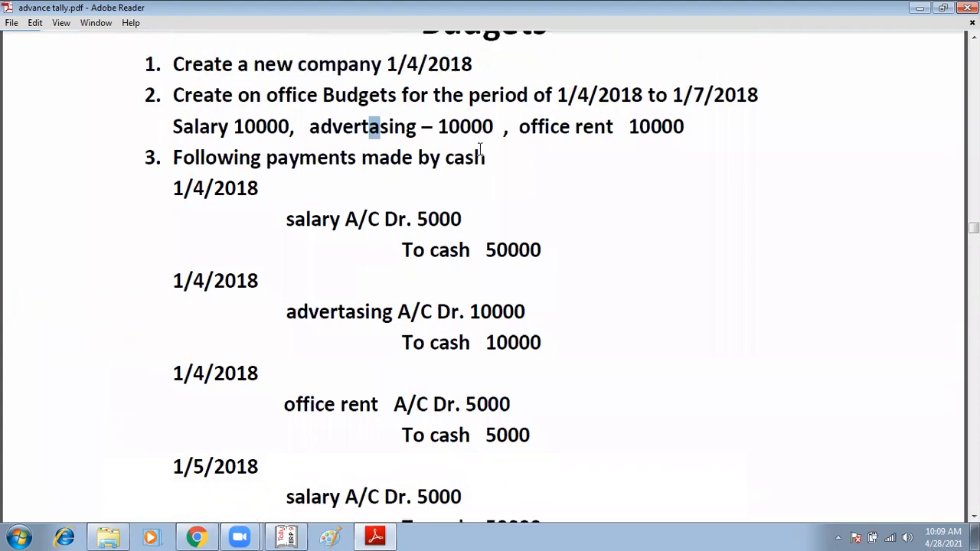
scroll(431, 355, down, 1)
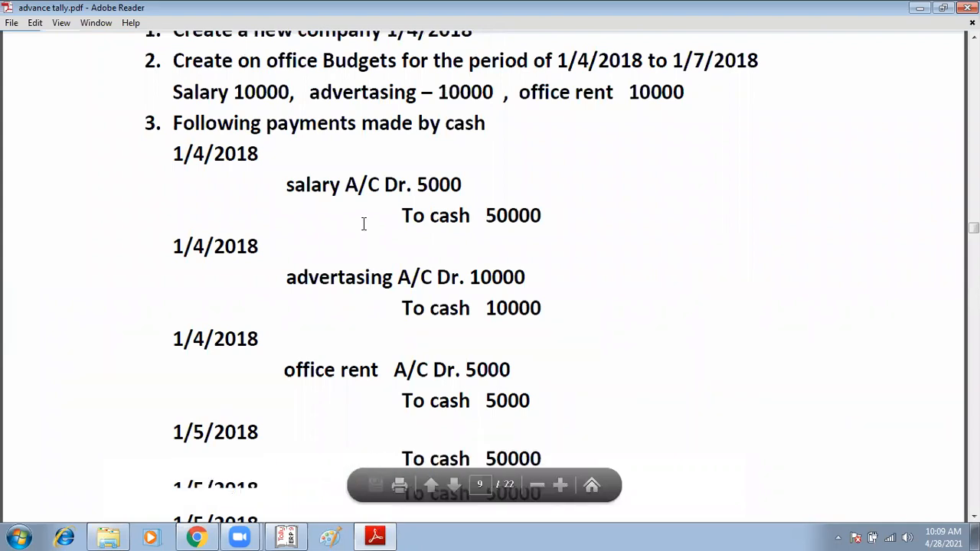
scroll(352, 218, down, 1)
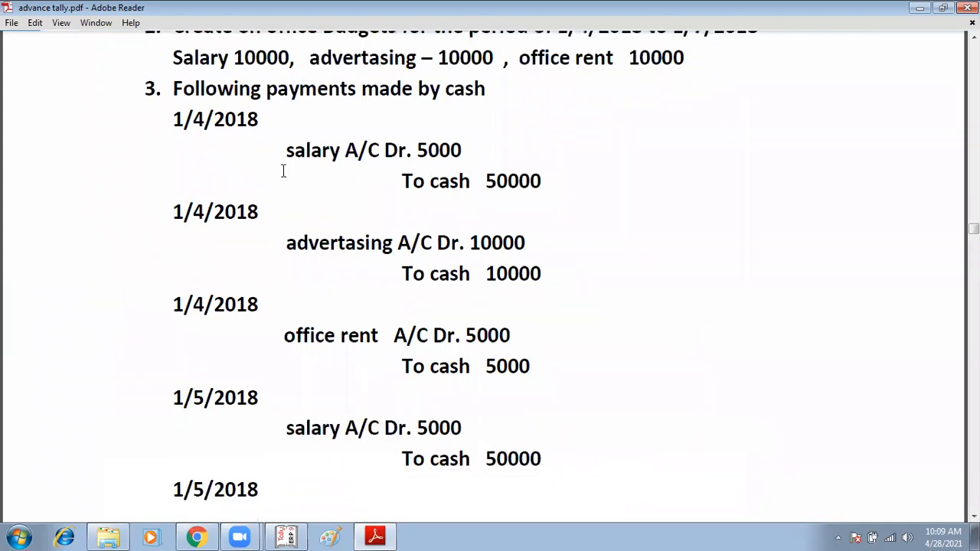
Highlight the salary payment entries dated 1/4/2018 and 1/5/2018 and examine the office rent payment on page 10
drag(305, 150, 467, 151)
drag(508, 186, 475, 225)
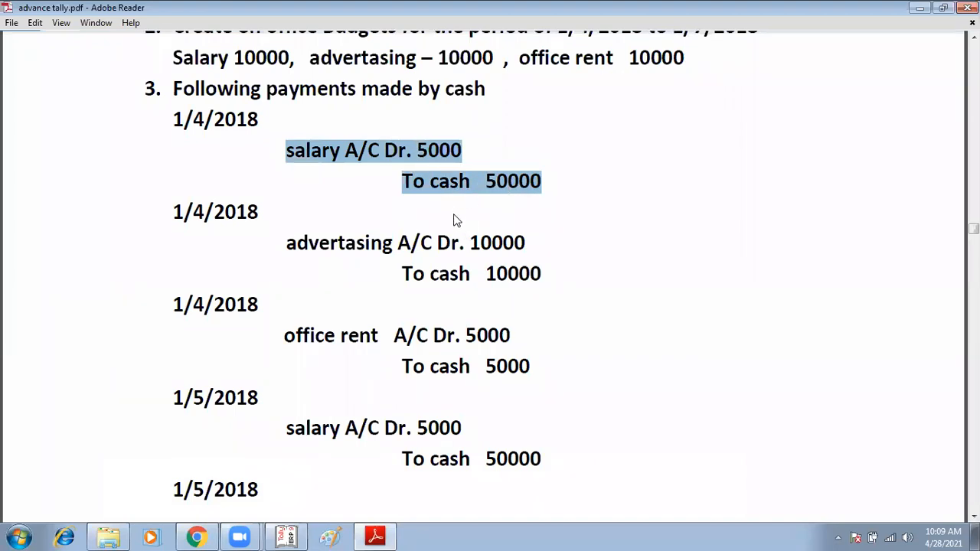
scroll(451, 230, down, 1)
drag(415, 389, 464, 406)
scroll(399, 344, down, 4)
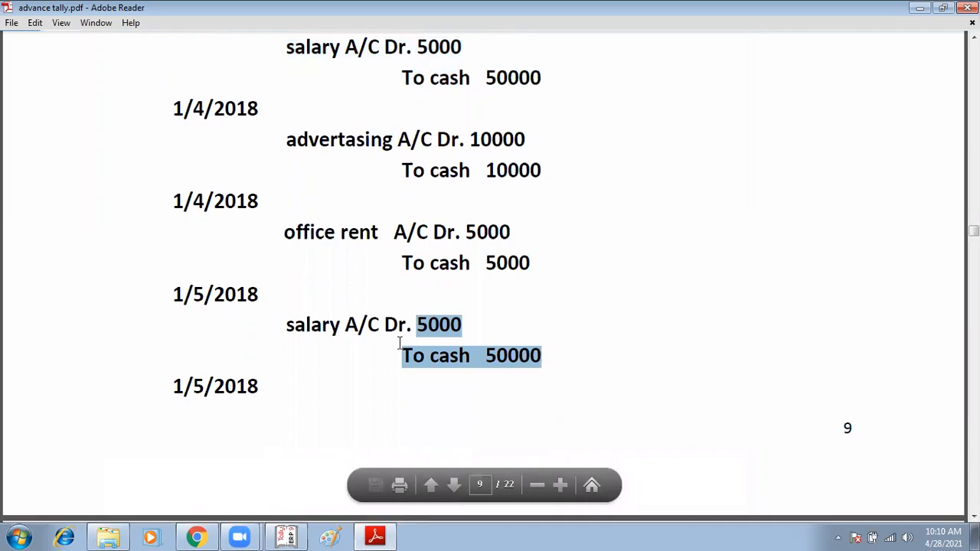
scroll(404, 349, down, 6)
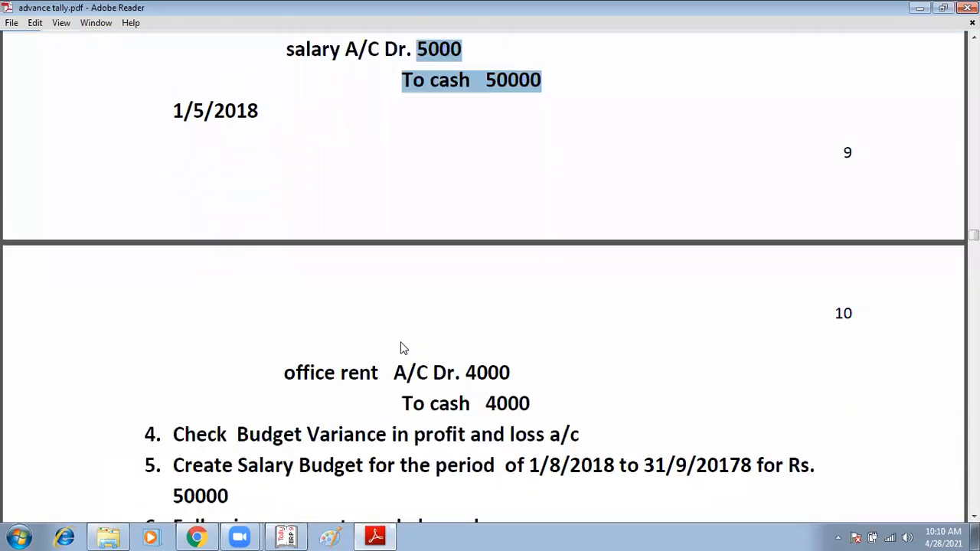
scroll(399, 347, up, 9)
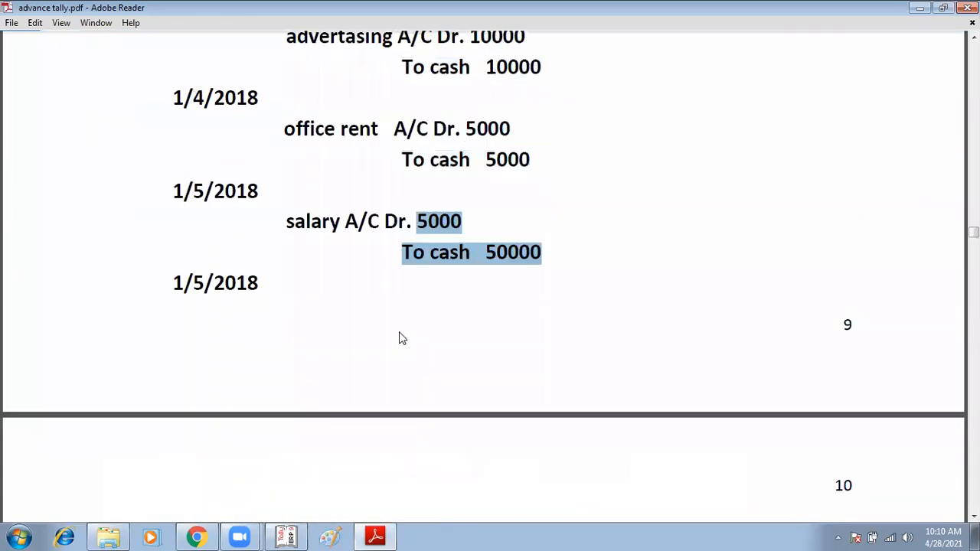
scroll(399, 330, up, 3)
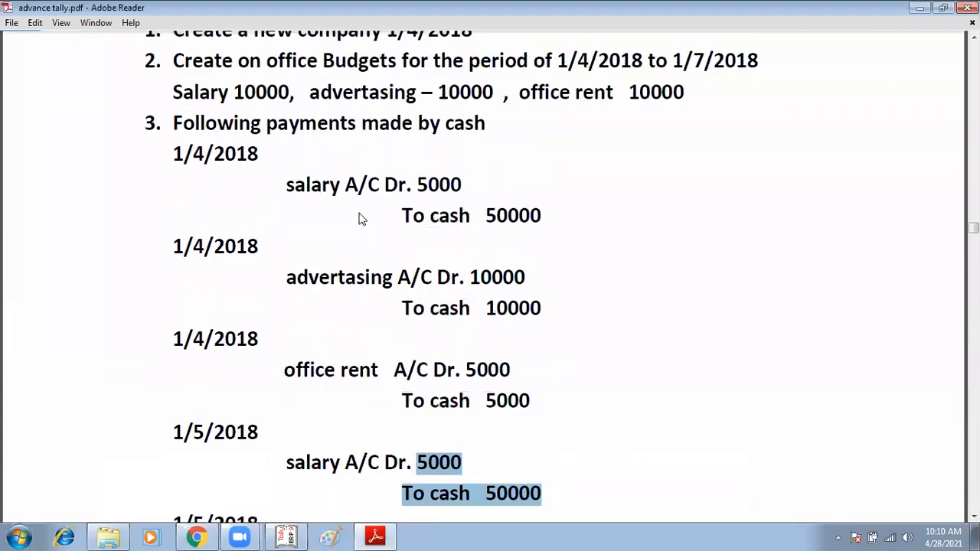
Compare the budgeted salary and advertising amounts in item 2 with the advertising payment entry of 1/4/2018
drag(255, 92, 292, 92)
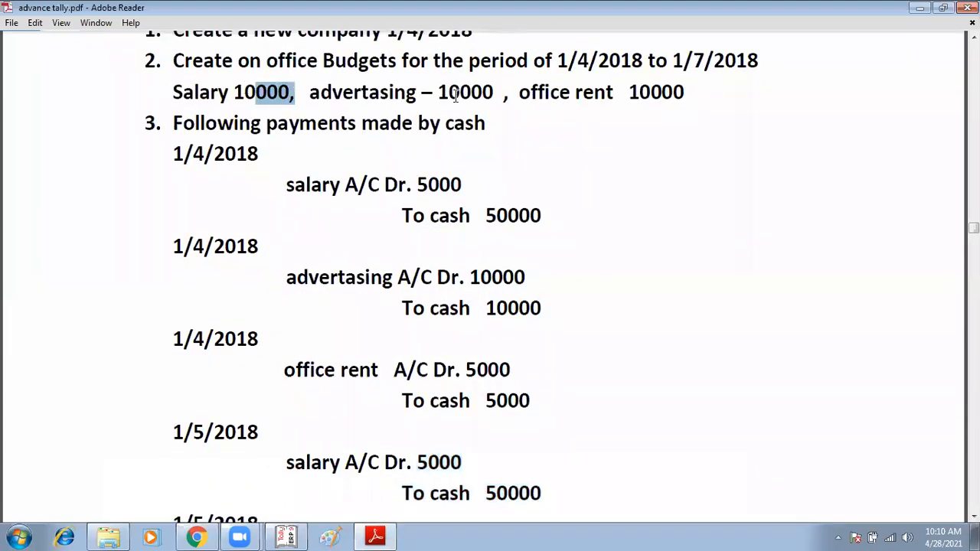
drag(438, 92, 492, 92)
drag(470, 277, 523, 277)
scroll(498, 317, down, 3)
scroll(490, 309, down, 10)
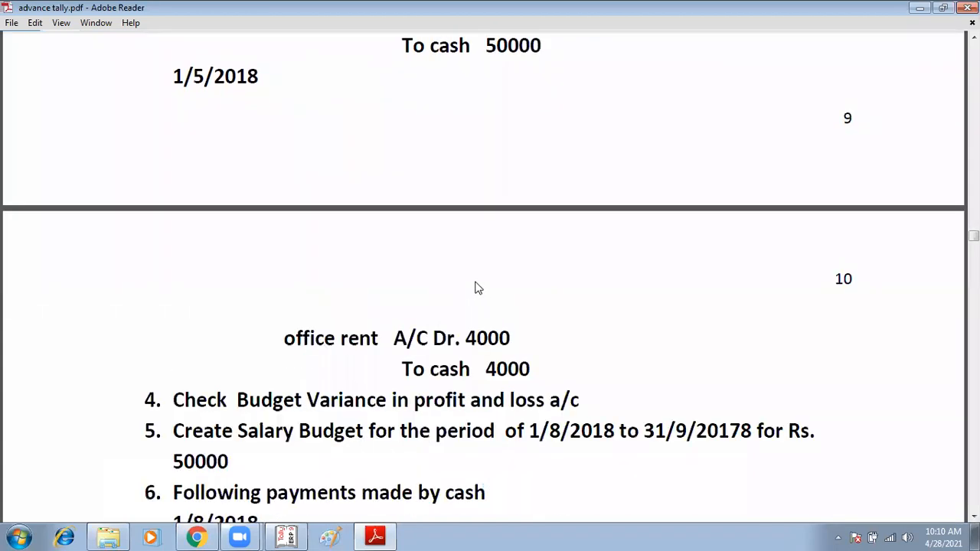
scroll(474, 280, up, 15)
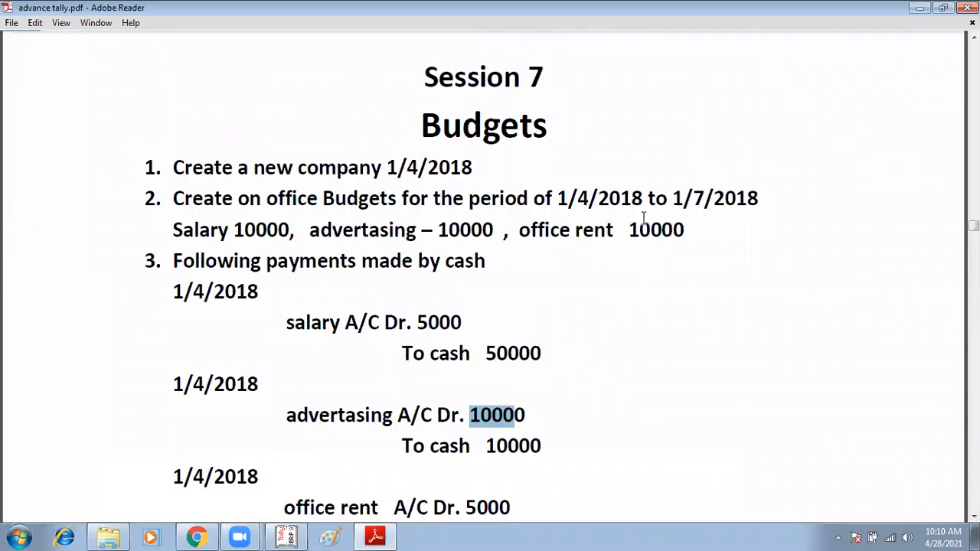
scroll(485, 329, down, 2)
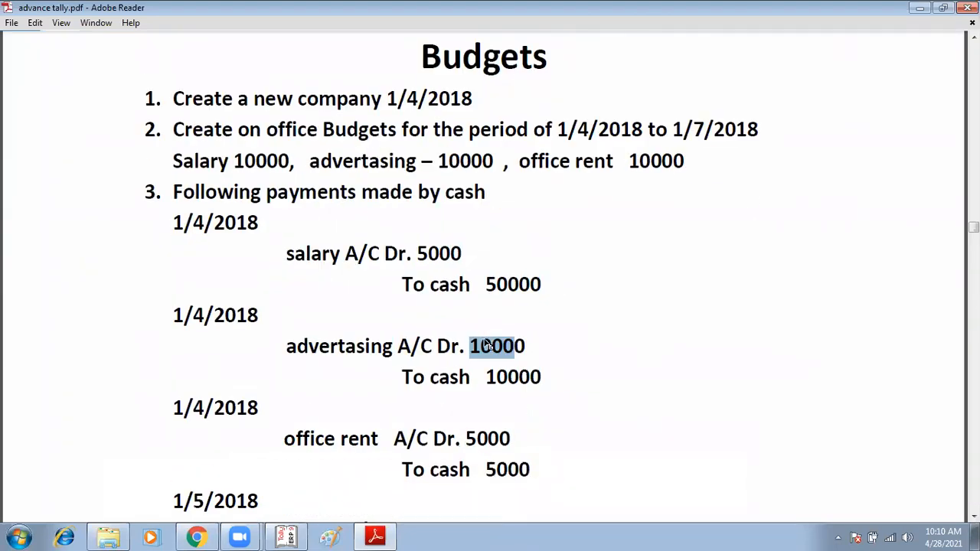
scroll(507, 383, down, 1)
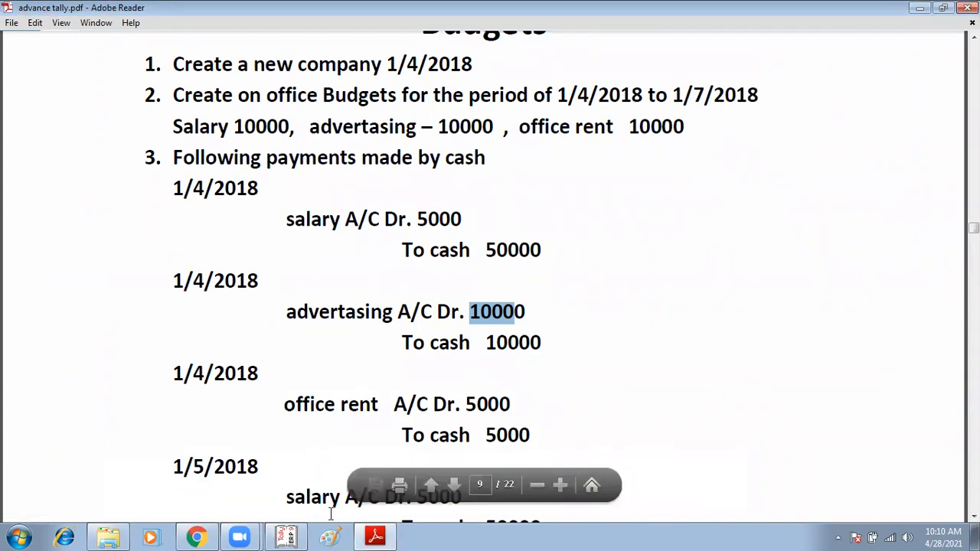
scroll(331, 514, down, 2)
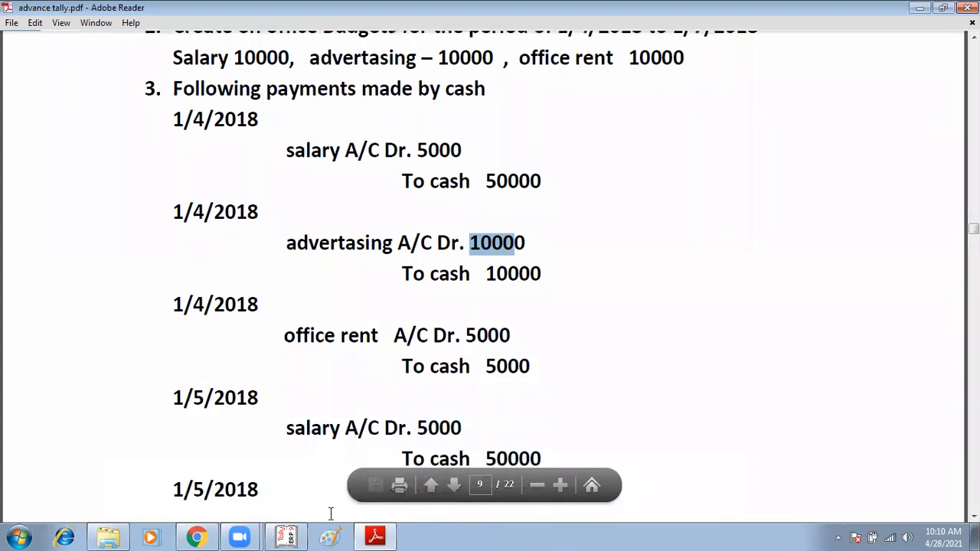
Bring up Tally.ERP 9, switch to Paint and paste the captured screen into the blank picture
mouse_move(303, 496)
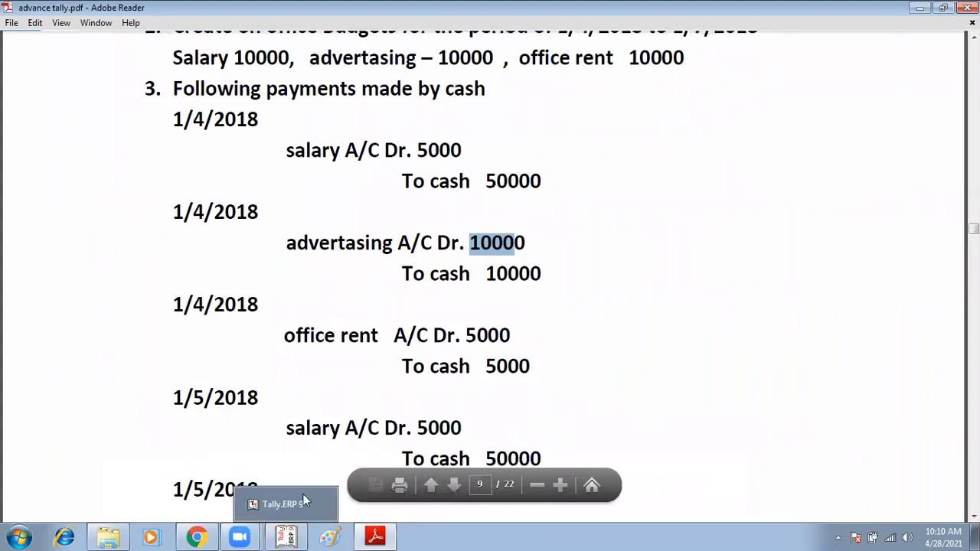
click(297, 536)
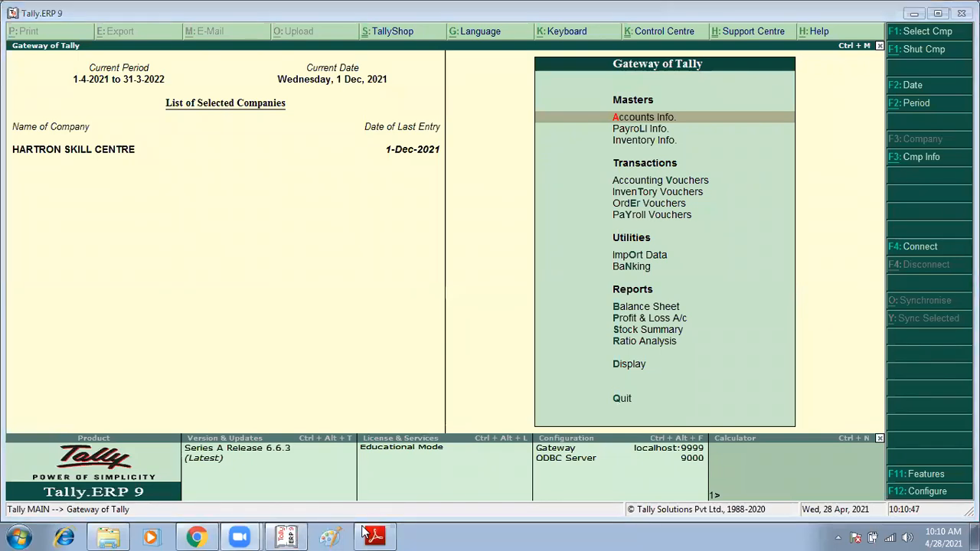
click(330, 536)
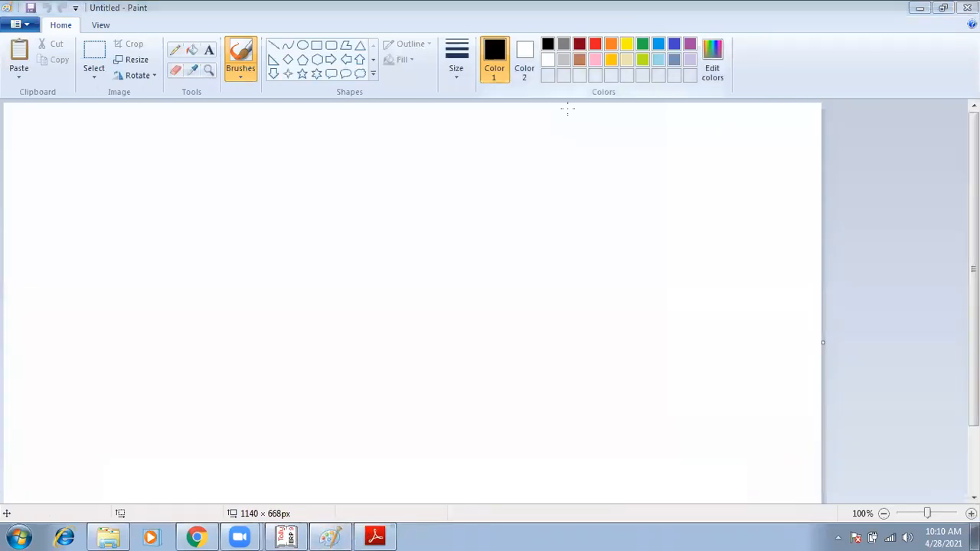
key(ctrl+v)
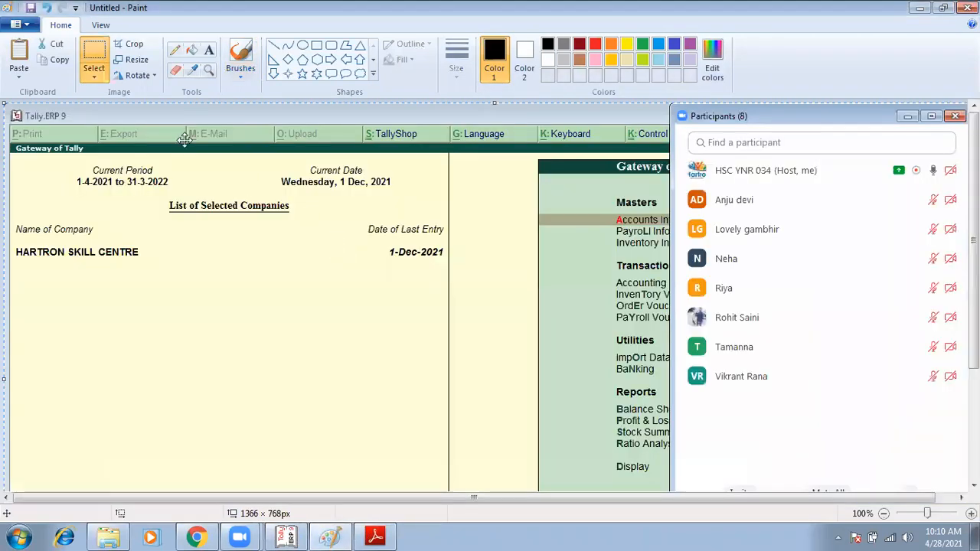
Save the pasted screenshot as a JPEG picture named 3 in the April 2021 Zoom attendance folder and close Paint
click(25, 24)
mouse_move(90, 144)
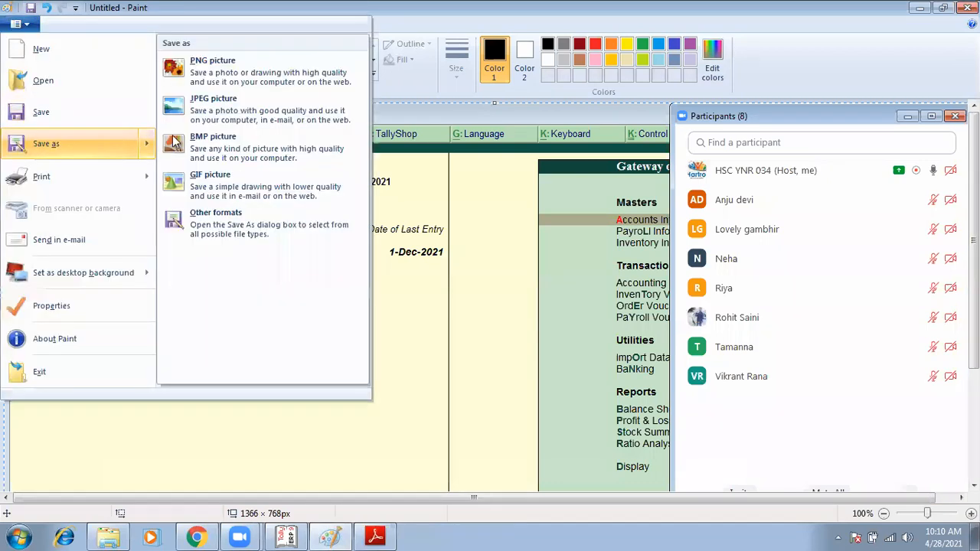
click(202, 113)
text(3)
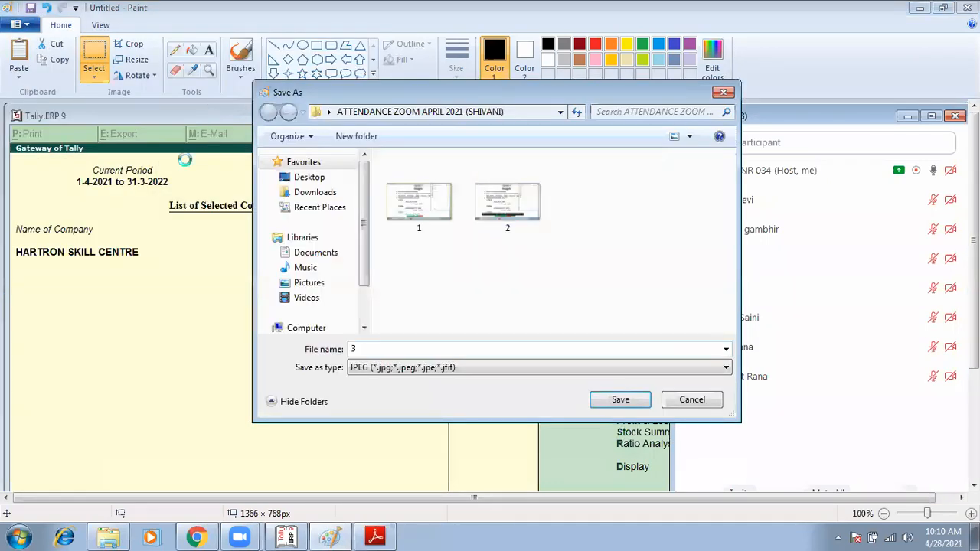
key(Return)
click(968, 8)
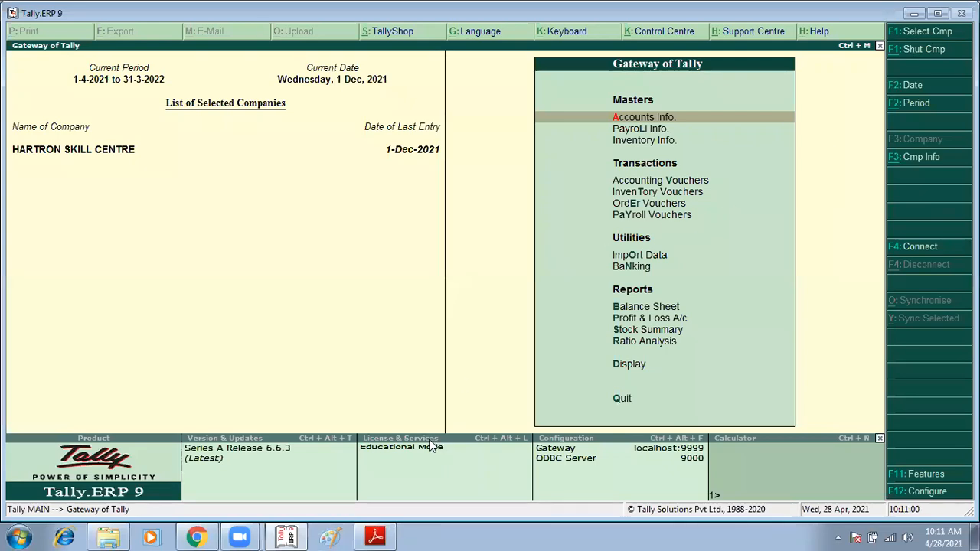
Return to the exercise PDF in Adobe Reader and highlight the salary and office rent budget heads in item 2
click(375, 536)
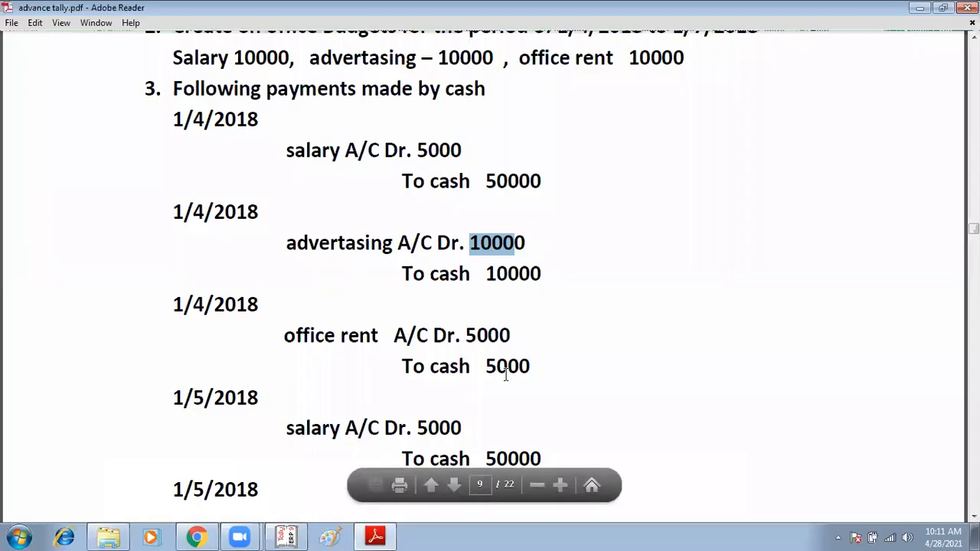
scroll(506, 375, up, 2)
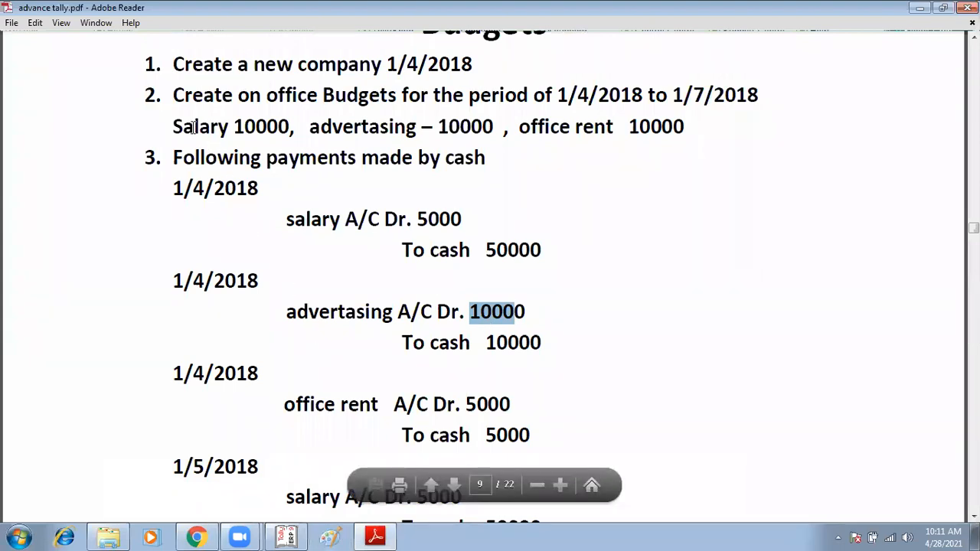
drag(171, 129, 234, 127)
drag(335, 138, 614, 128)
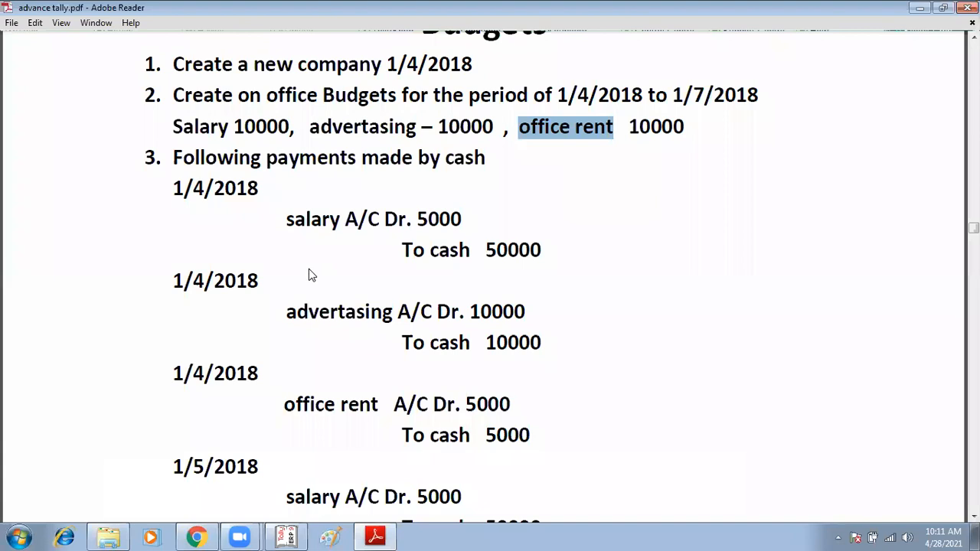
drag(360, 178, 369, 242)
Switch to Tally.ERP 9 and set Maintain budgets and controls to Yes in the company's accounting features
key(alt+Tab)
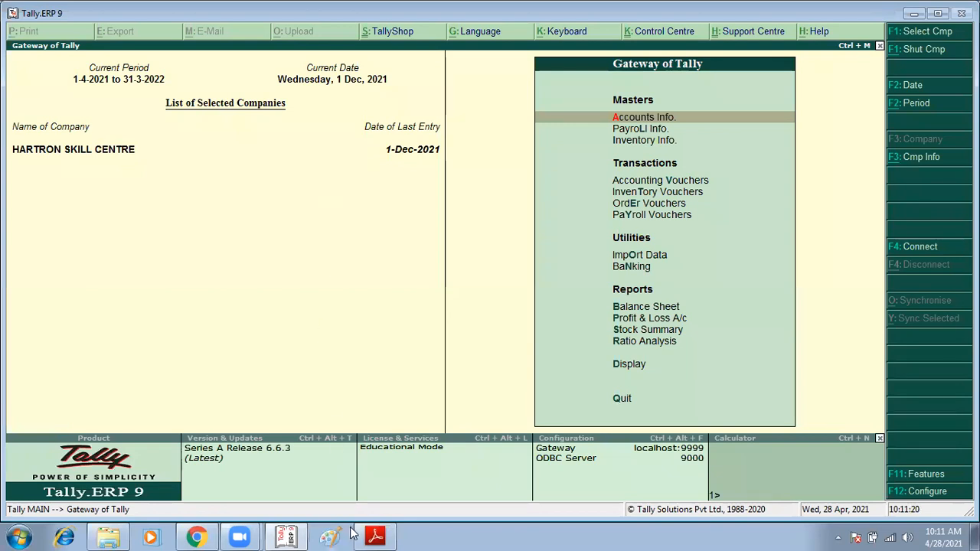
key(F11)
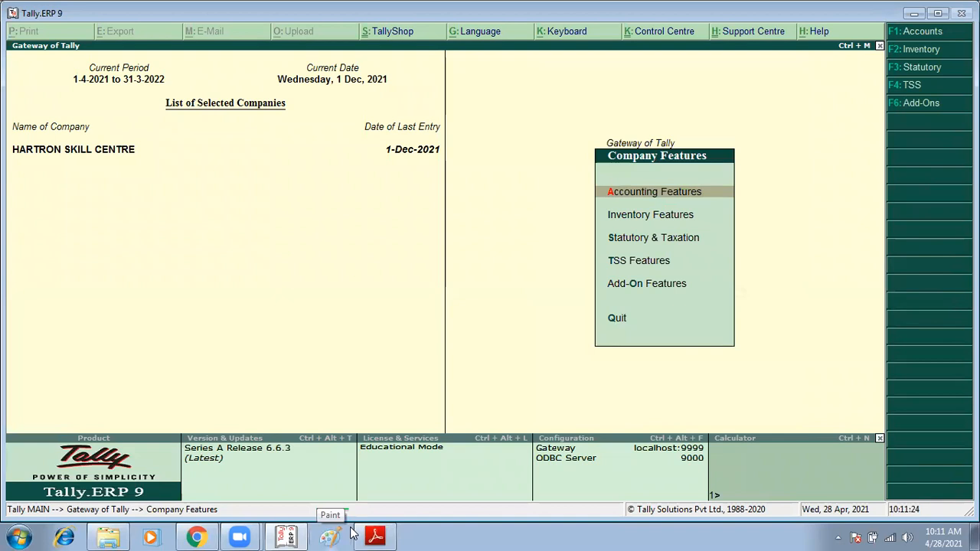
key(Return)
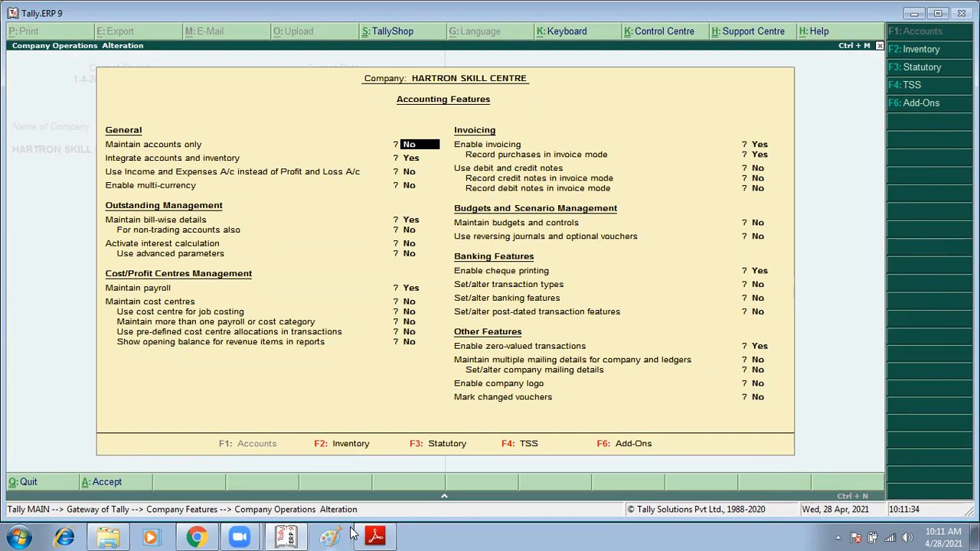
key(Return)
key(Return)
key(Return)
key(Return)
key(Return)
key(Return)
key(Return)
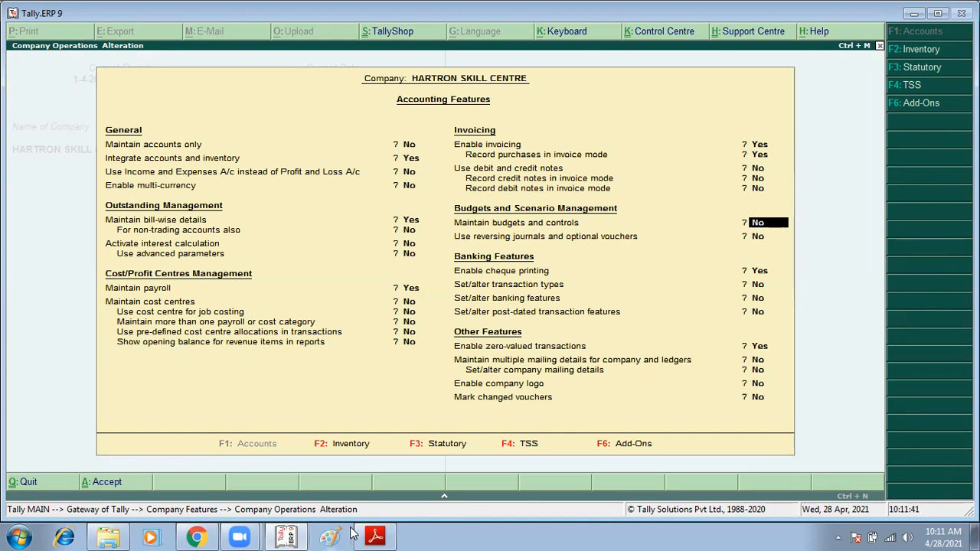
text(y)
key(Return)
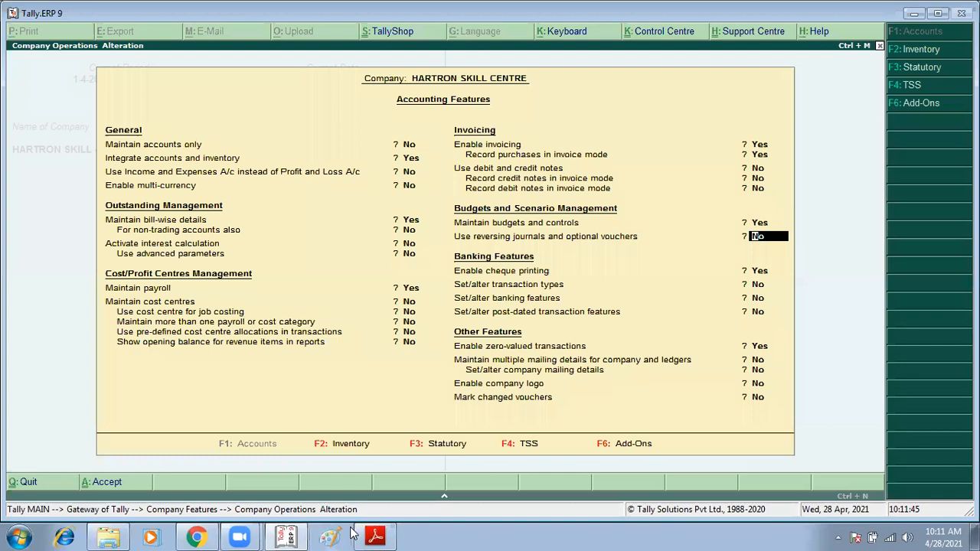
key(ctrl+a)
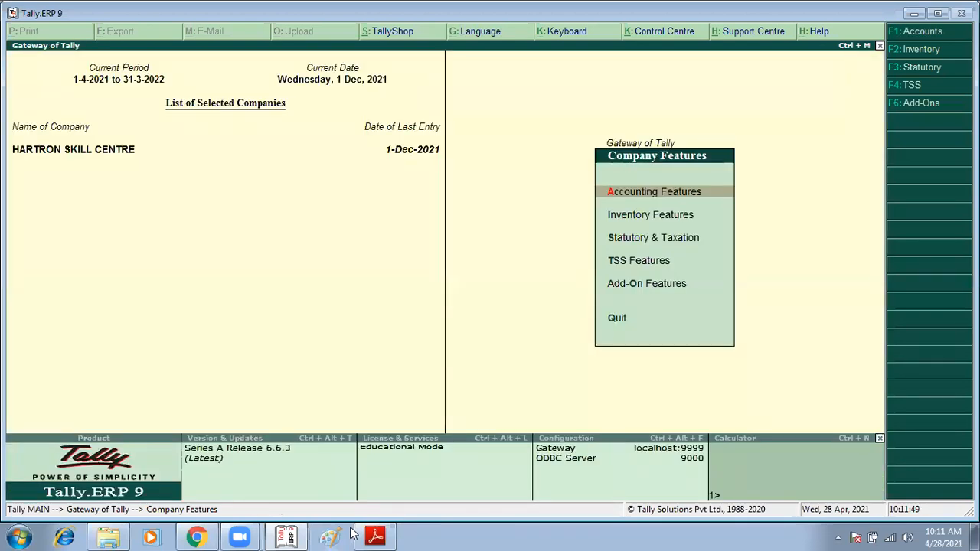
key(Escape)
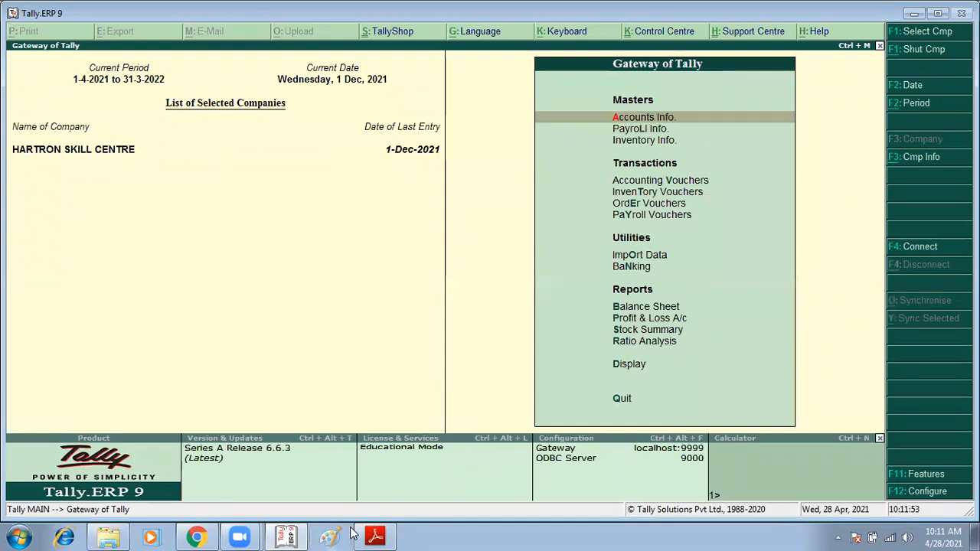
Start a new budget in the accounts masters, named SALARY and placed under Primary
key(Return)
key(Down)
key(Down)
key(Return)
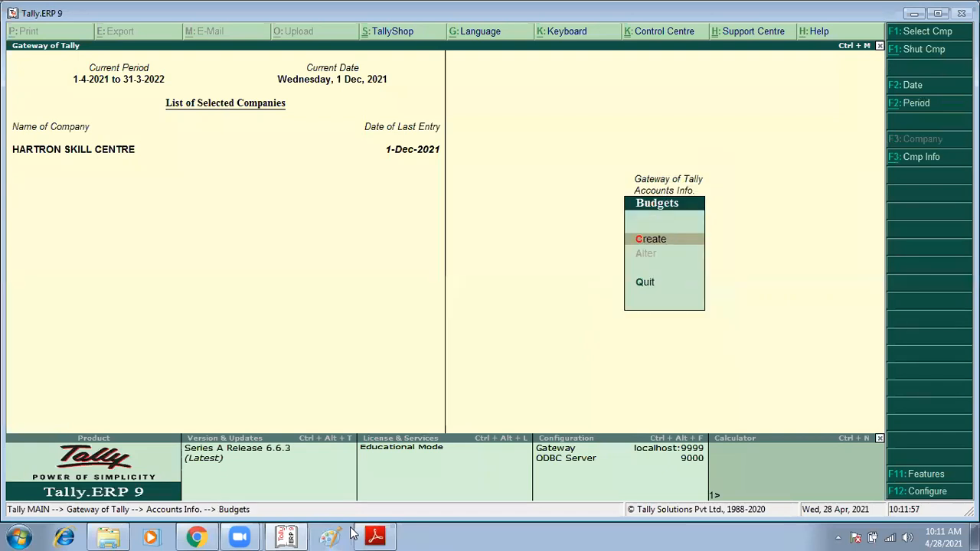
key(Return)
text(SALARY)
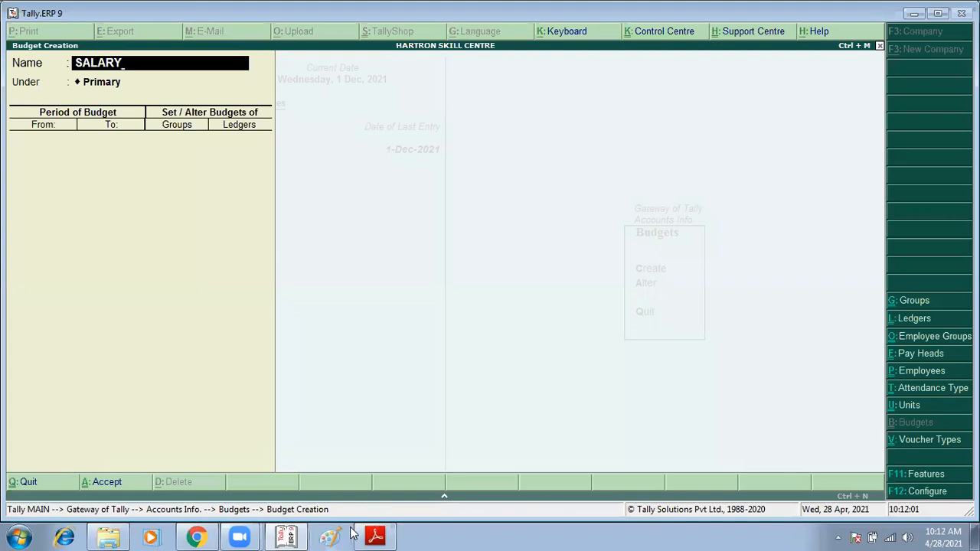
key(Return)
key(Return)
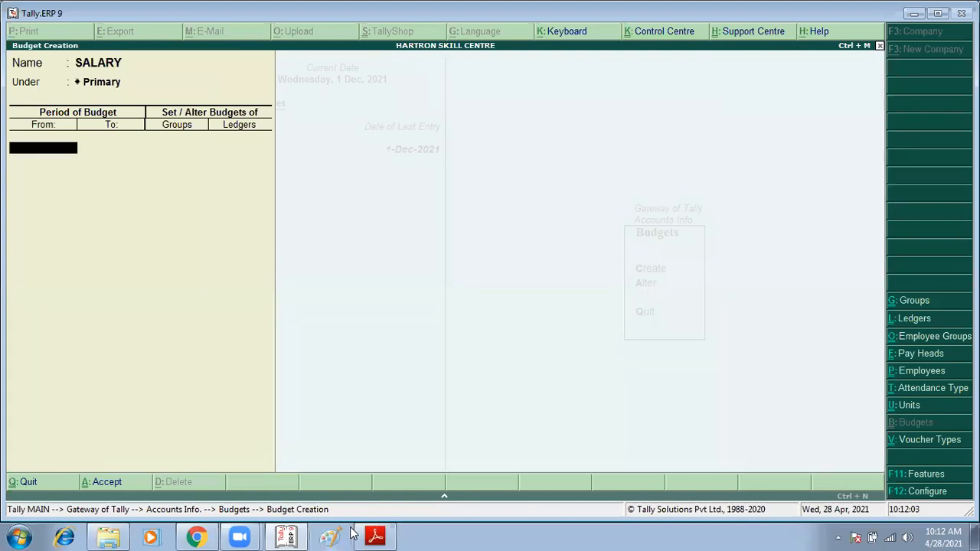
Set the budget period from 1-Apr-2021 to 1-Jul-2021, with group budgets set to No and ledger budgets to Yes
text(1/4)
key(Return)
text(1/7)
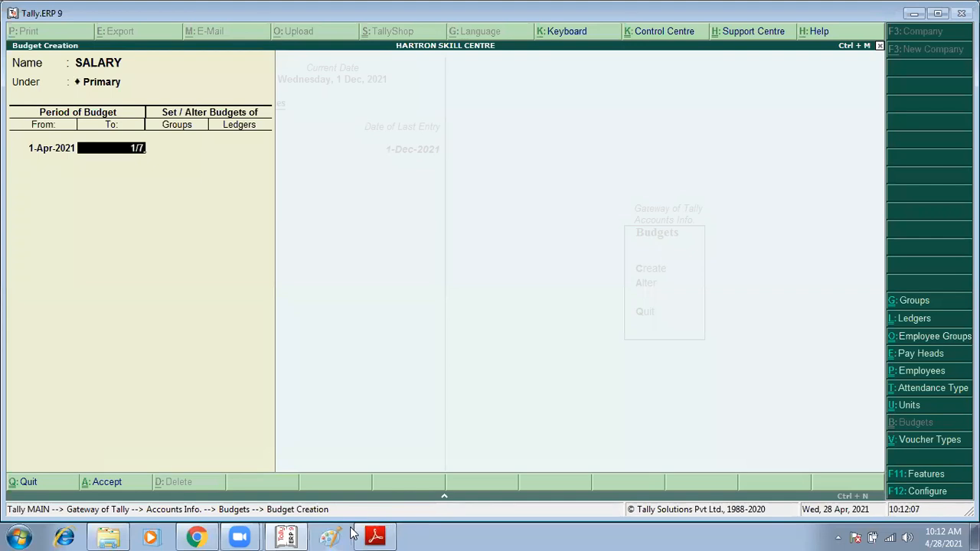
key(Return)
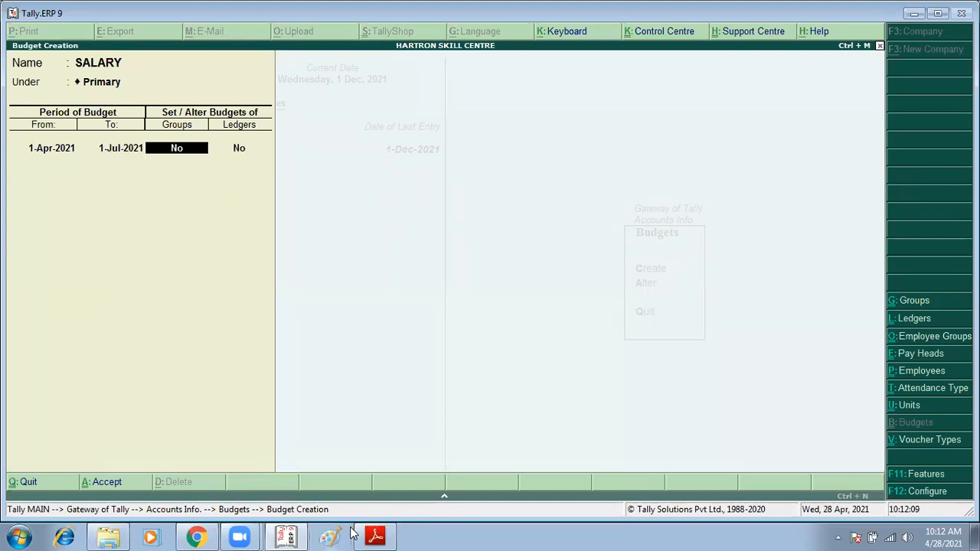
key(Return)
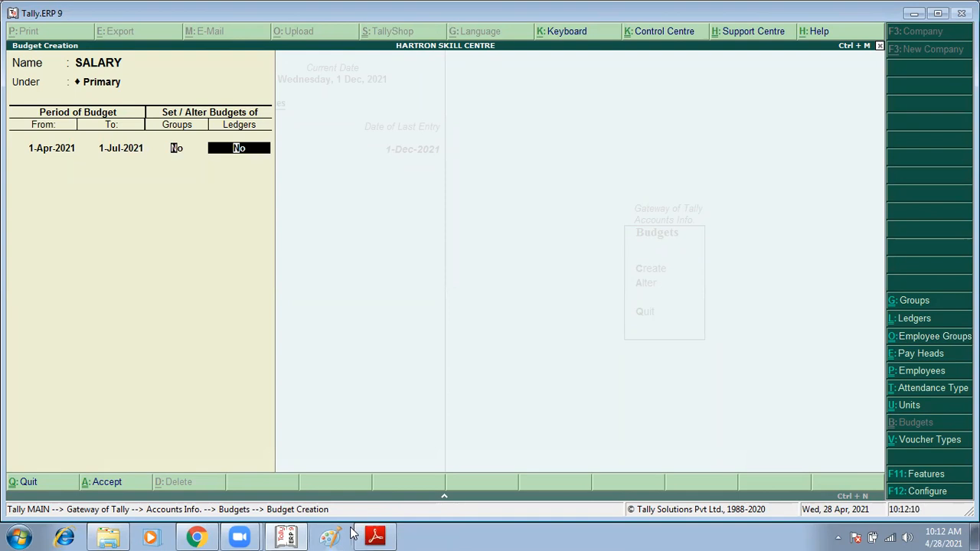
key(BackSpace)
key(BackSpace)
key(BackSpace)
key(Return)
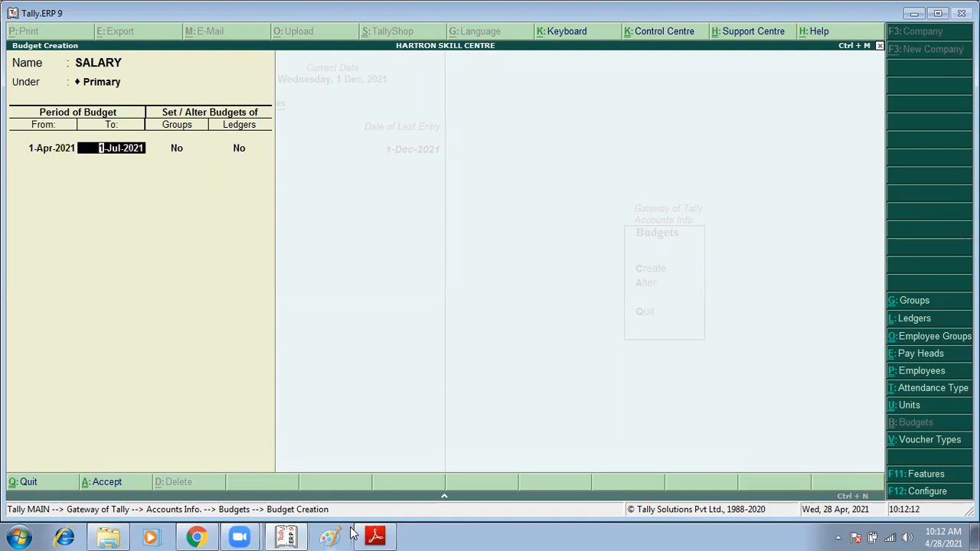
key(Return)
key(Return)
text(y)
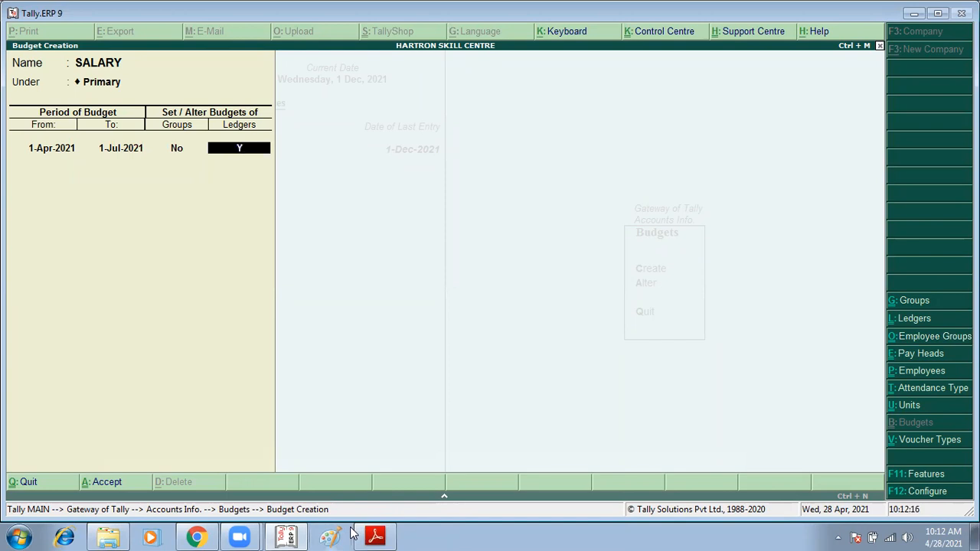
key(Return)
Leave the ledger budget list and review the SALARY budget's name, parent, period and ledger setting
key(Escape)
key(BackSpace)
key(BackSpace)
key(BackSpace)
key(BackSpace)
key(BackSpace)
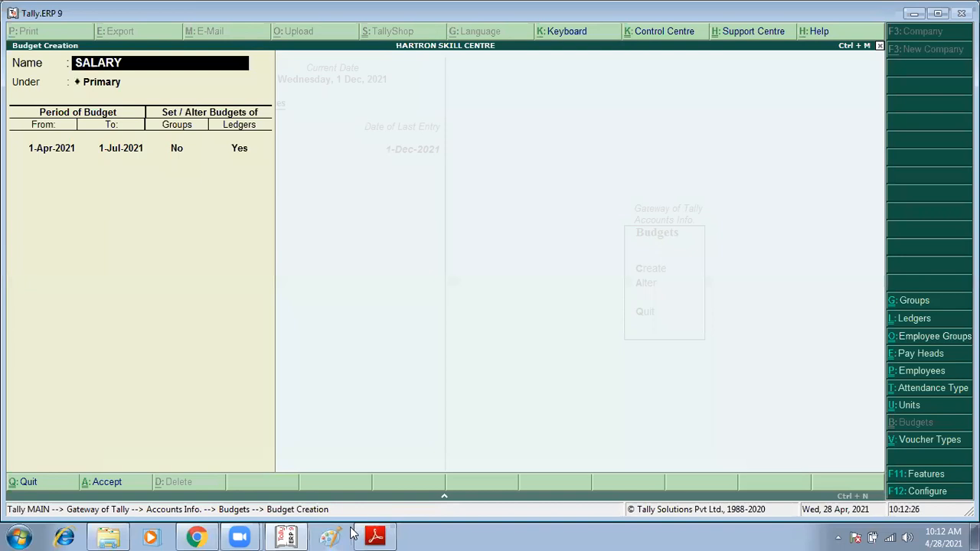
key(Return)
key(Return)
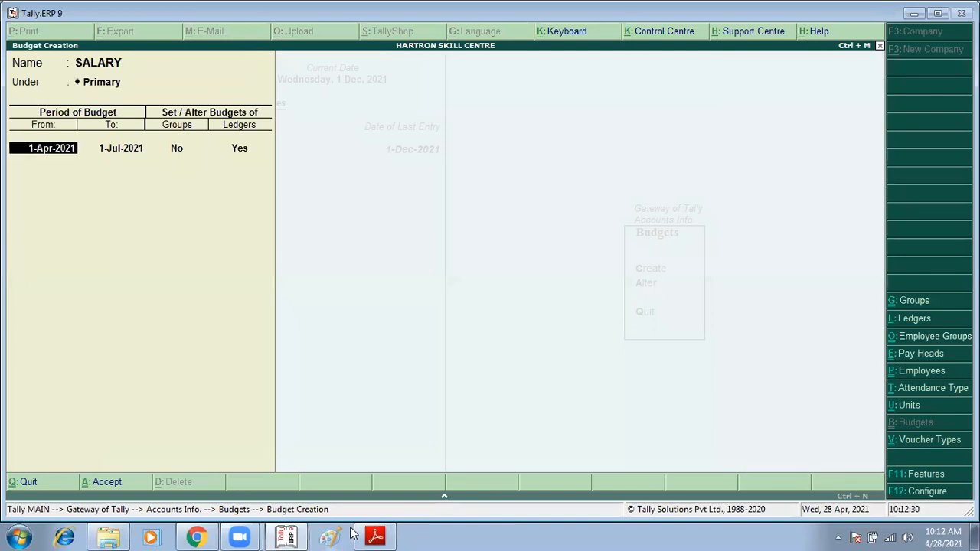
key(Return)
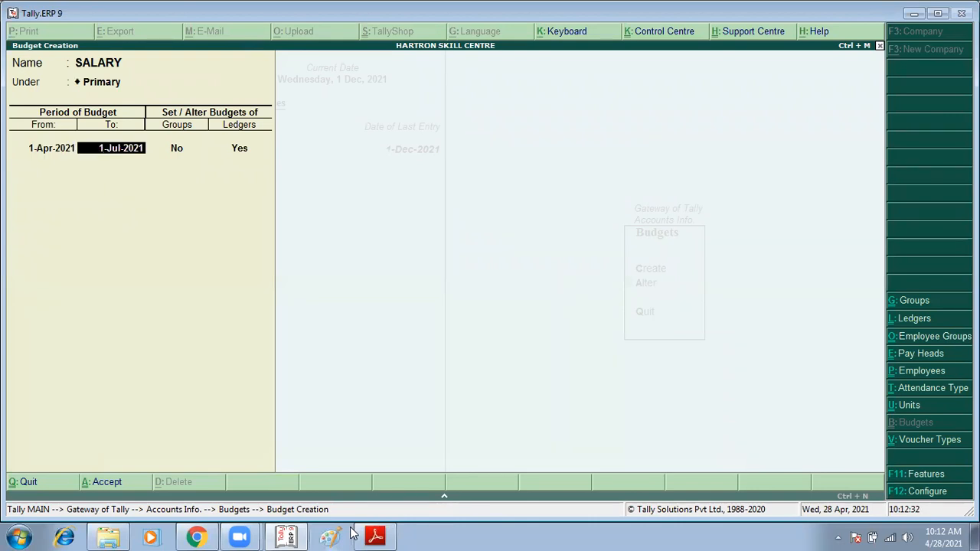
key(Return)
key(Return)
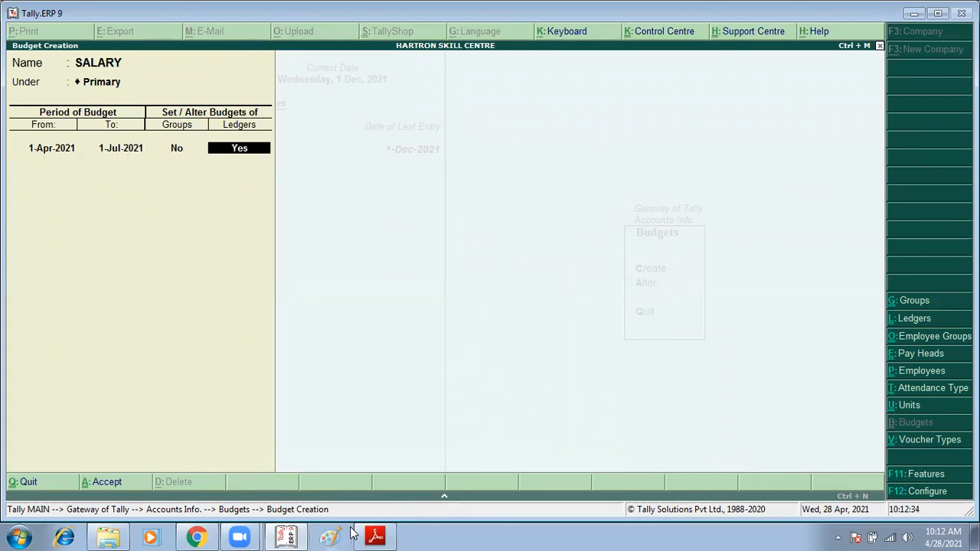
Open the ledger budgets under SALARY and create a SALARY ledger under Indirect Expenses for the first account line
key(Return)
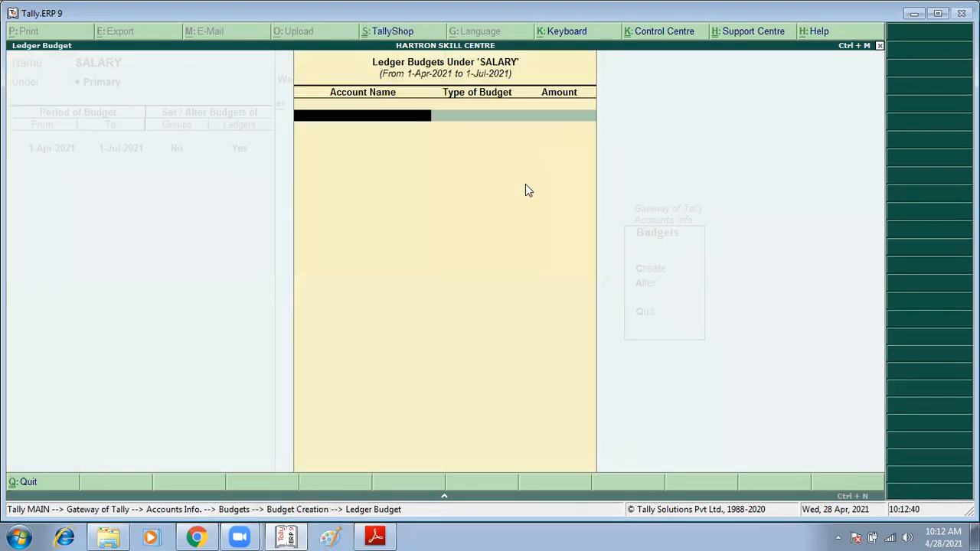
text(SS)
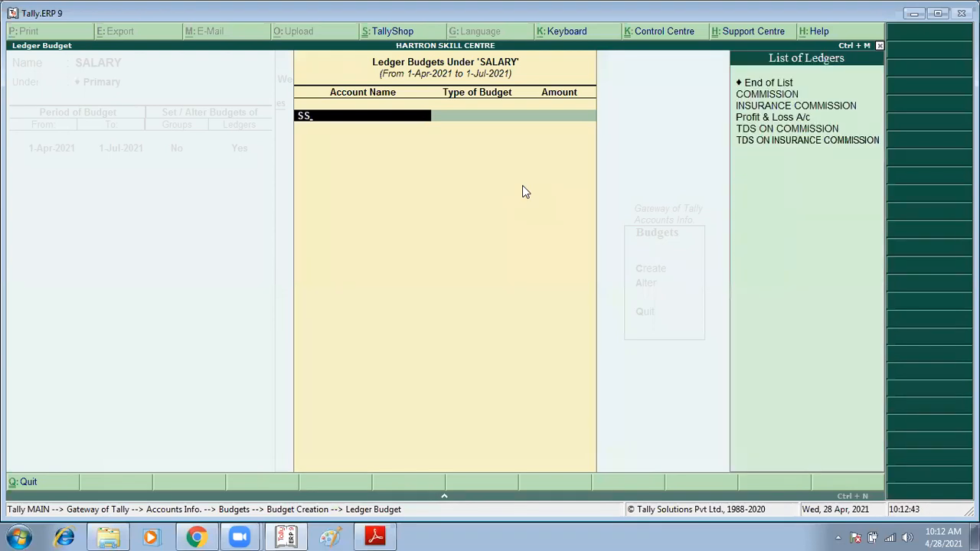
key(BackSpace)
key(BackSpace)
text(SALARY)
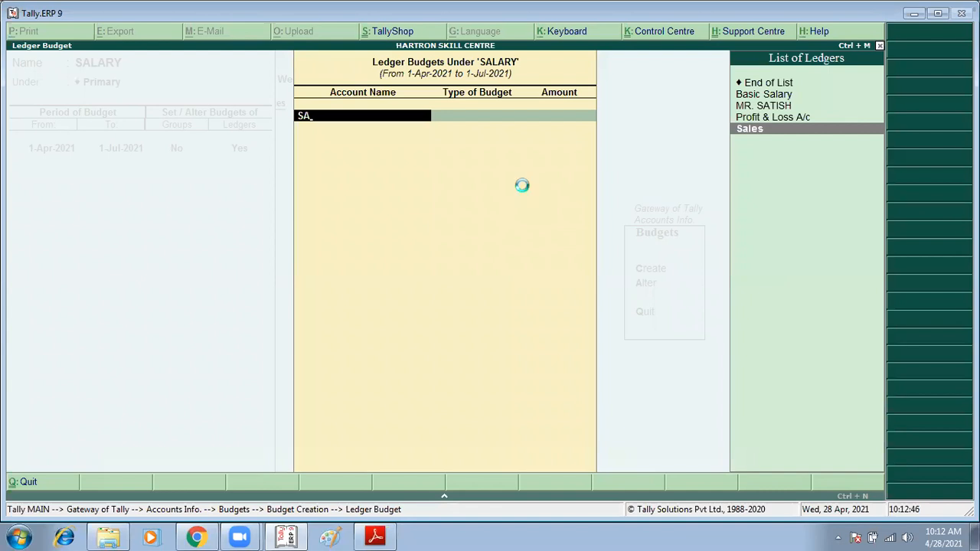
key(alt+c)
text(SALARY)
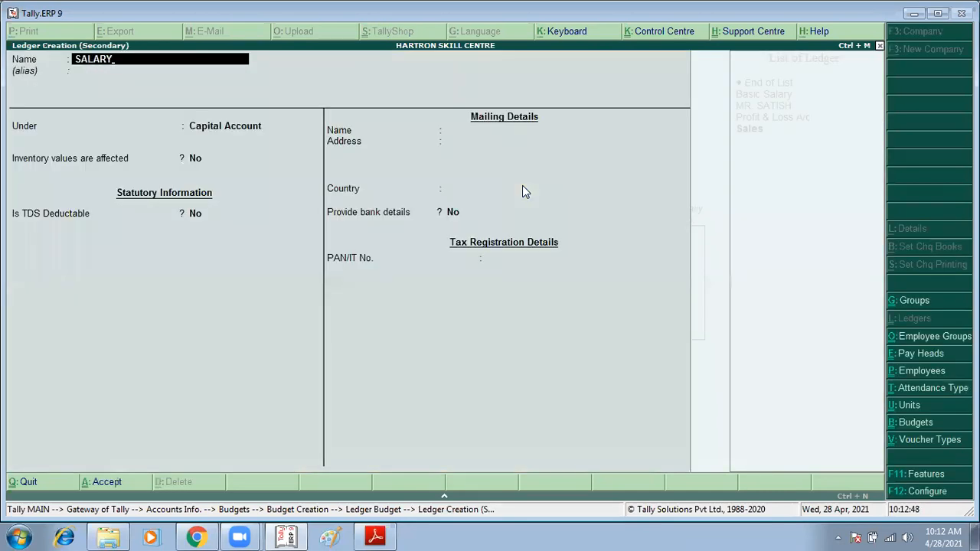
key(Return)
text(IND)
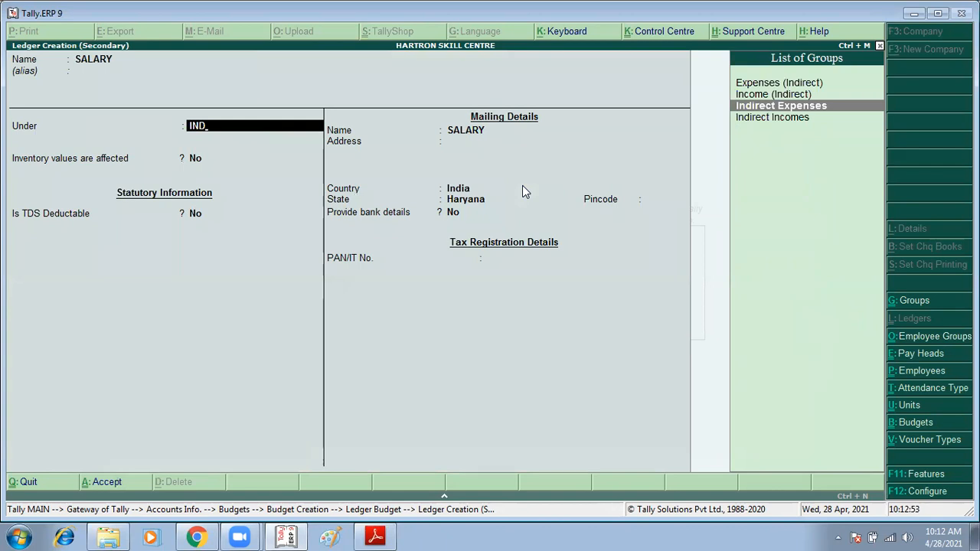
key(Return)
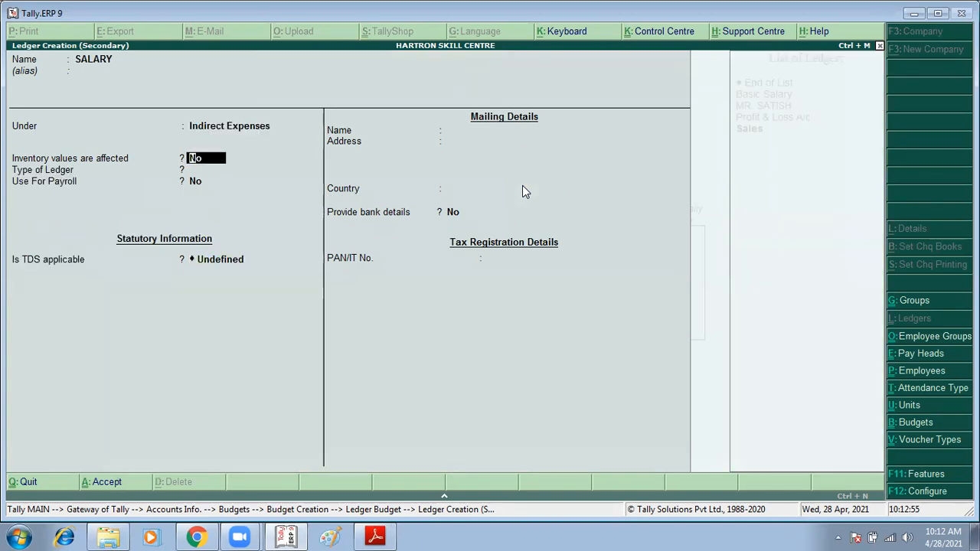
key(ctrl+a)
key(Return)
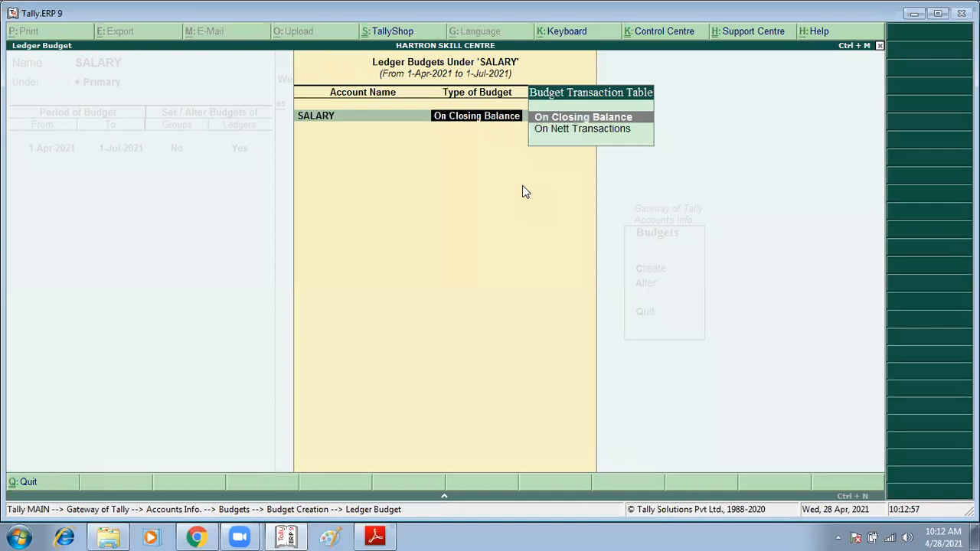
Budget the SALARY ledger On Nett Transactions with an amount of 70,000 and save the budget
key(Down)
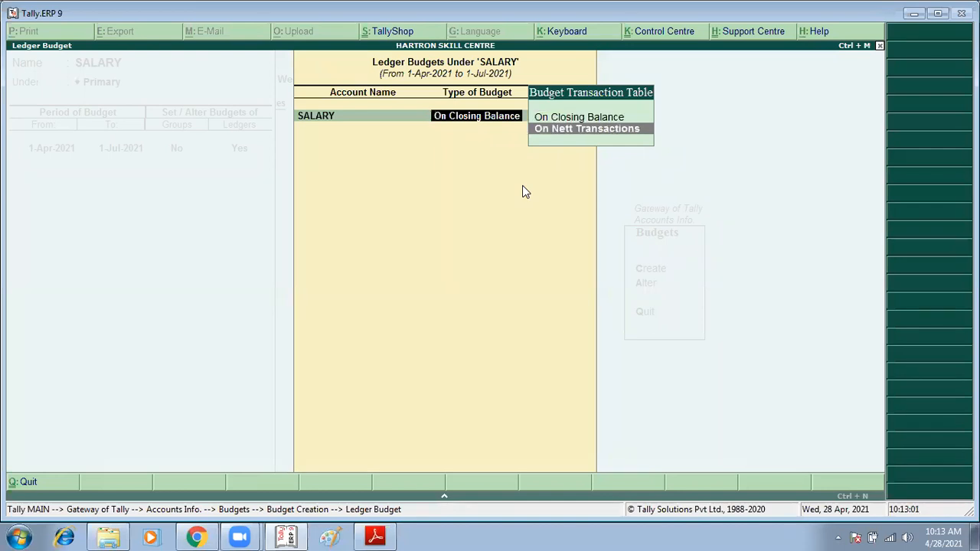
key(Return)
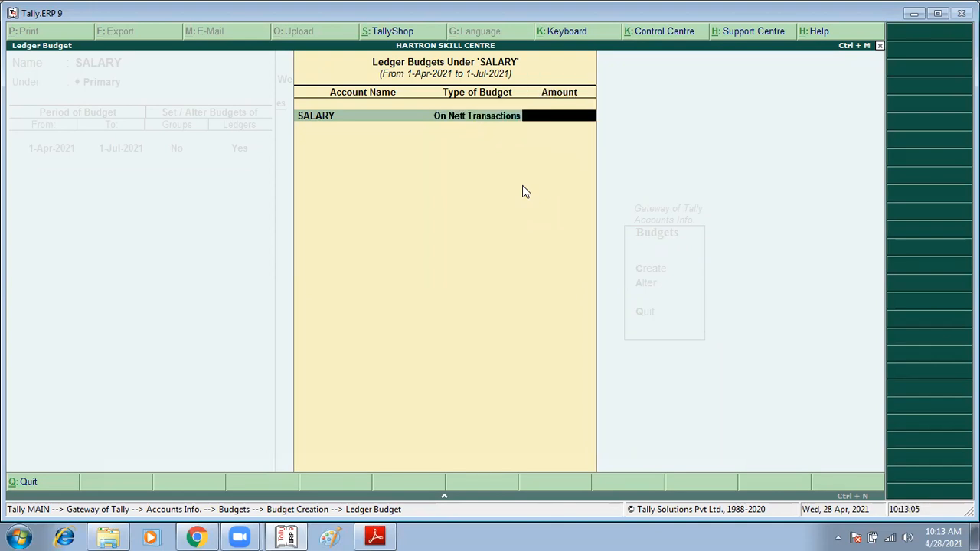
text(70,)
text(0000)
key(Return)
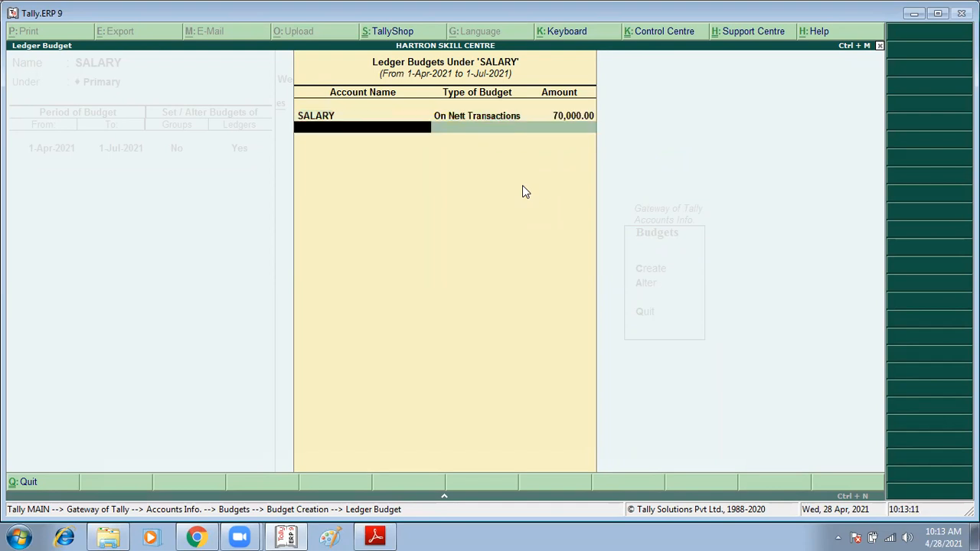
key(Return)
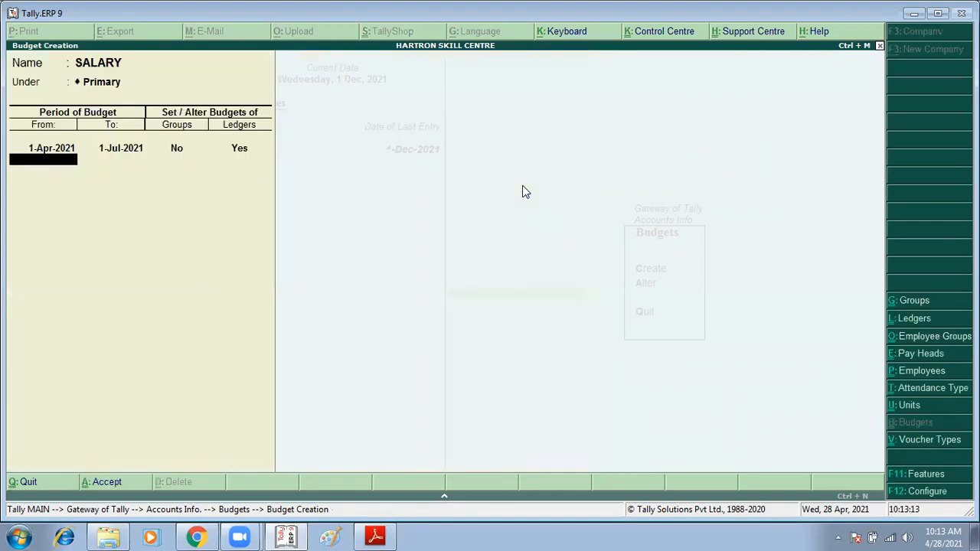
key(Return)
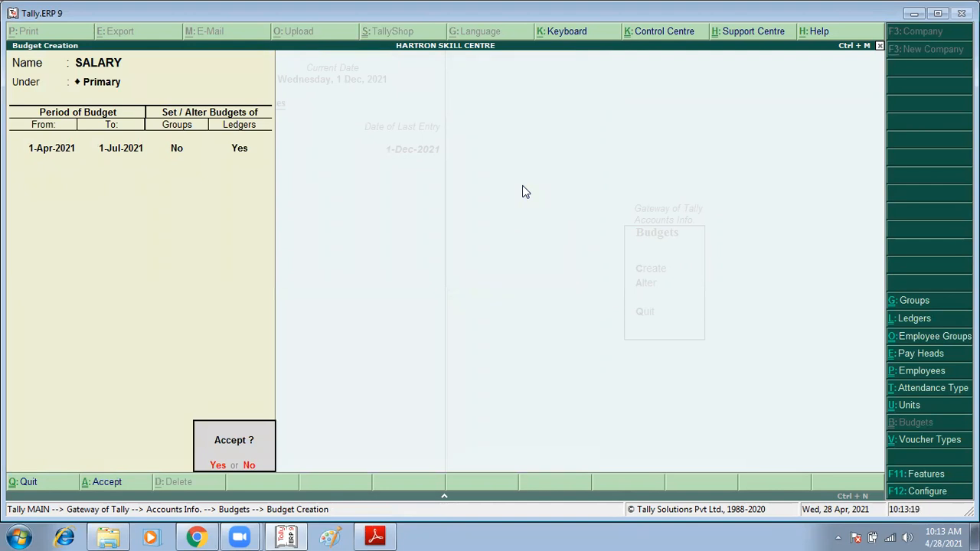
key(Return)
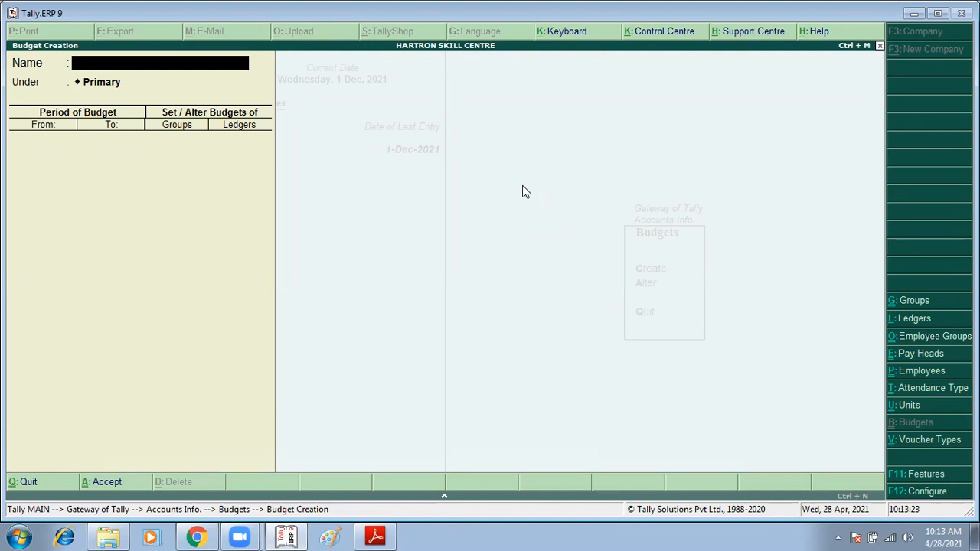
Leave budget creation and open a new payment voucher in Accounting Vouchers
key(Escape)
key(Return)
key(Escape)
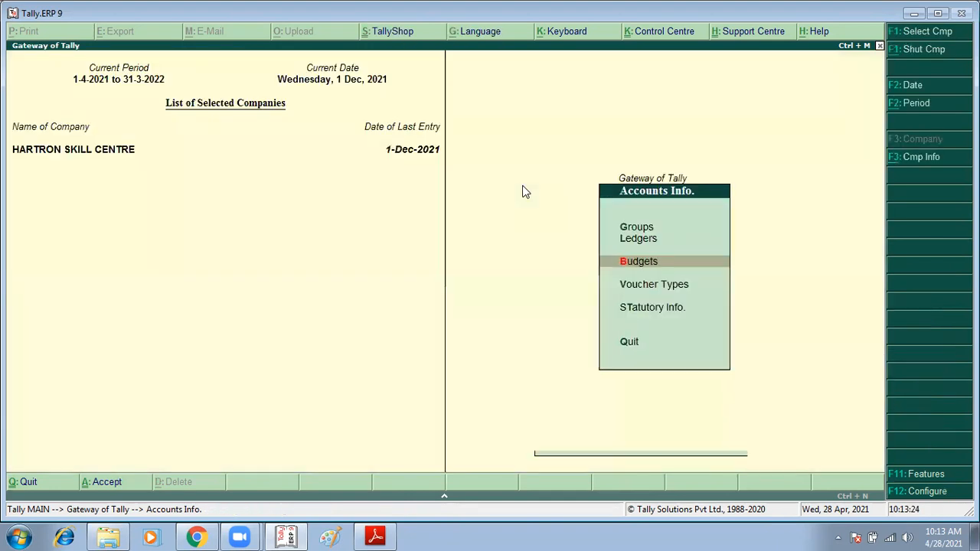
key(Escape)
key(Down)
key(Down)
key(Down)
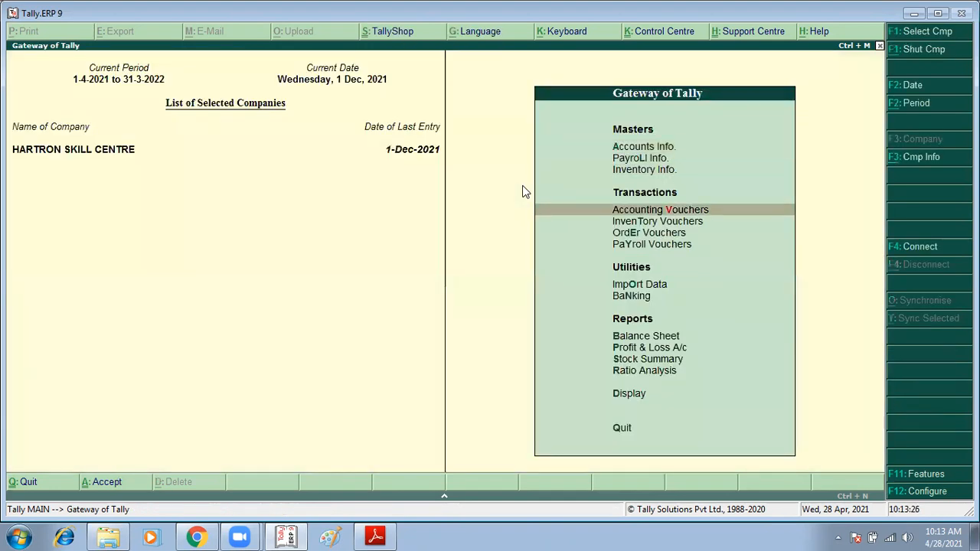
key(Return)
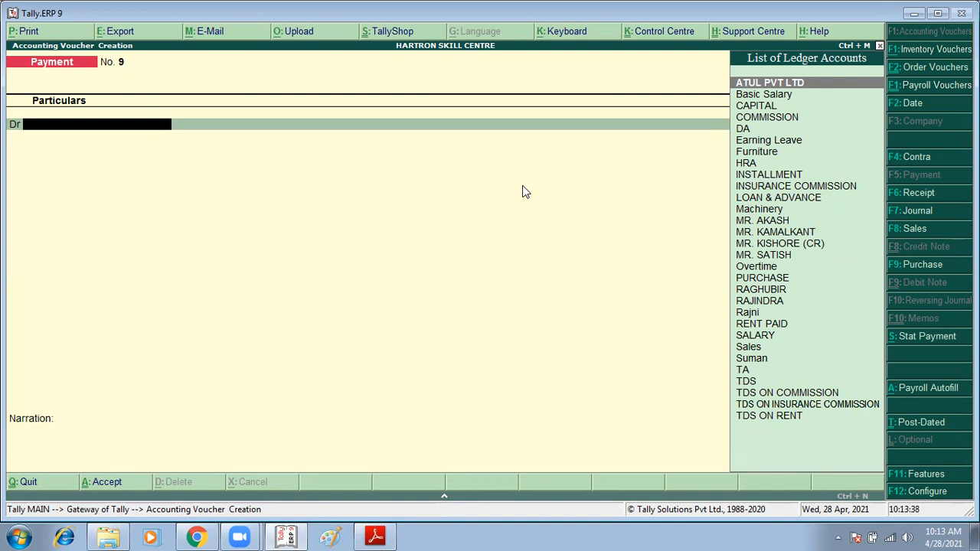
Date the payment voucher 1-Apr-2021 and debit the SALARY ledger with 5,000
key(F2)
text(1)
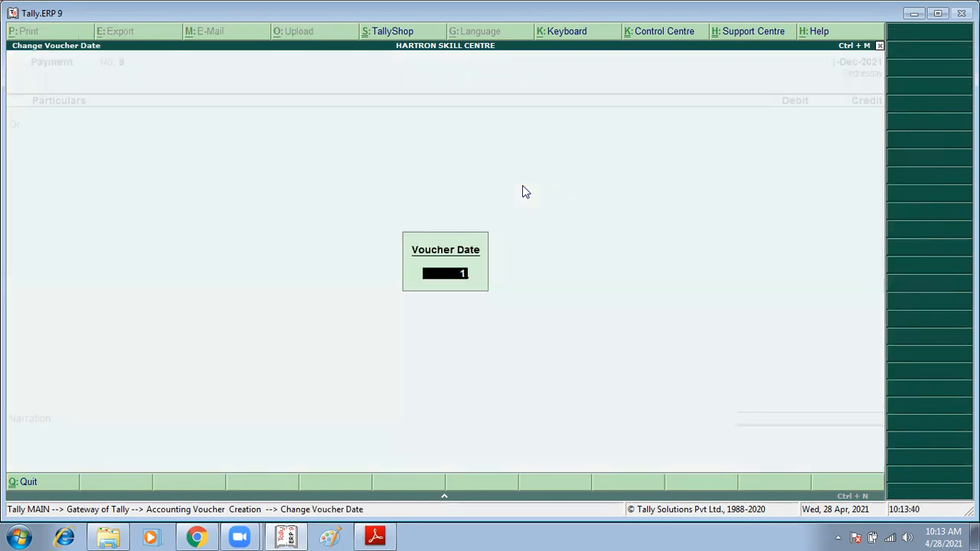
text(-4)
key(Return)
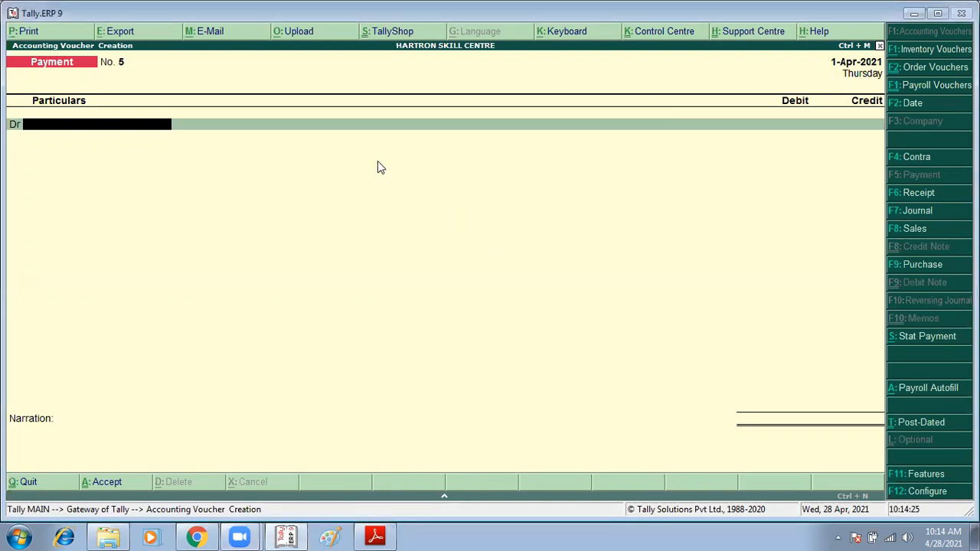
text(SA)
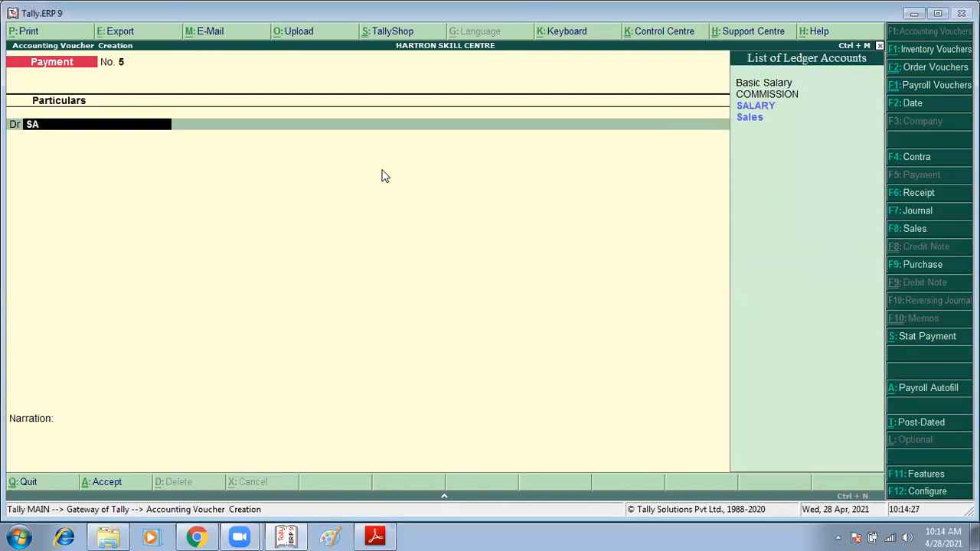
key(Return)
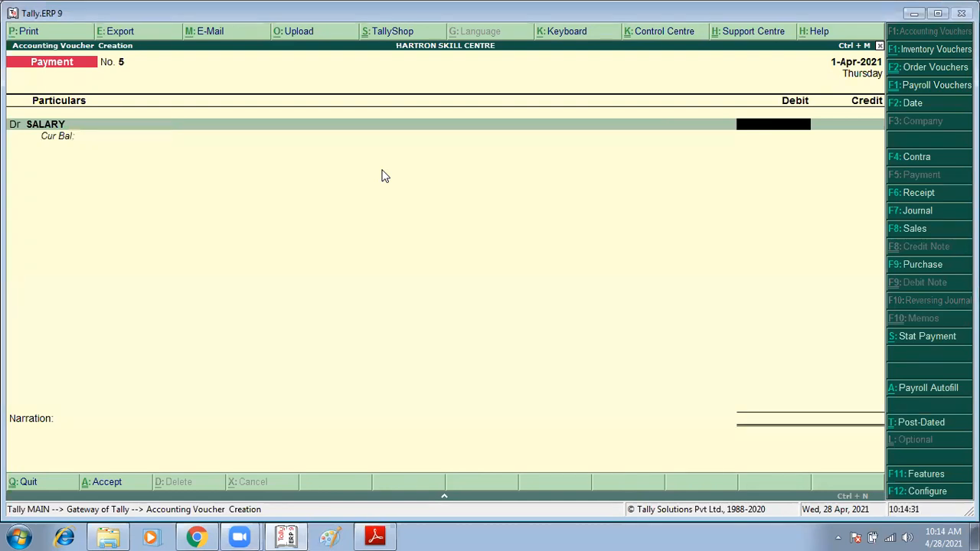
text(5000)
key(Return)
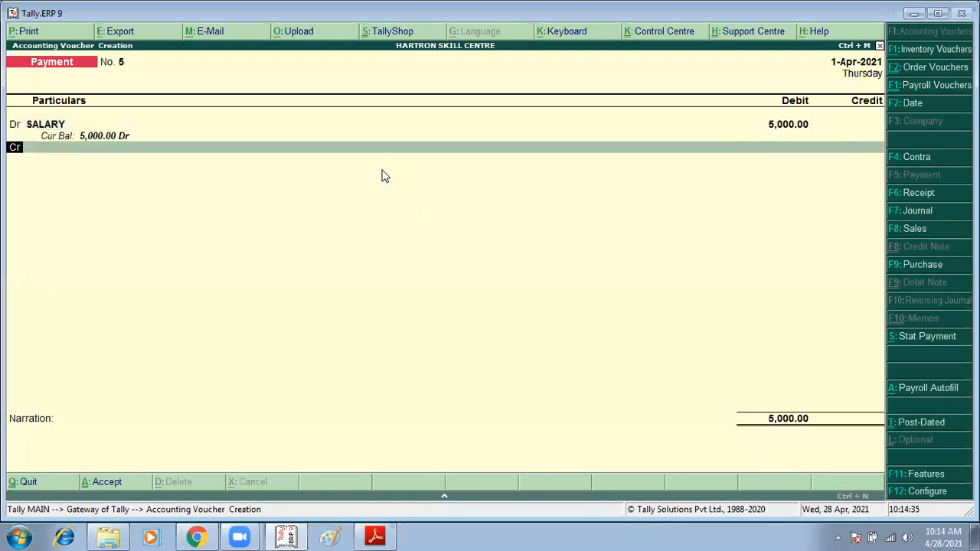
Credit HDFC BANK with 5,000 and accept its cheque allocation dated 1-Apr-2021 without an instrument number
key(Return)
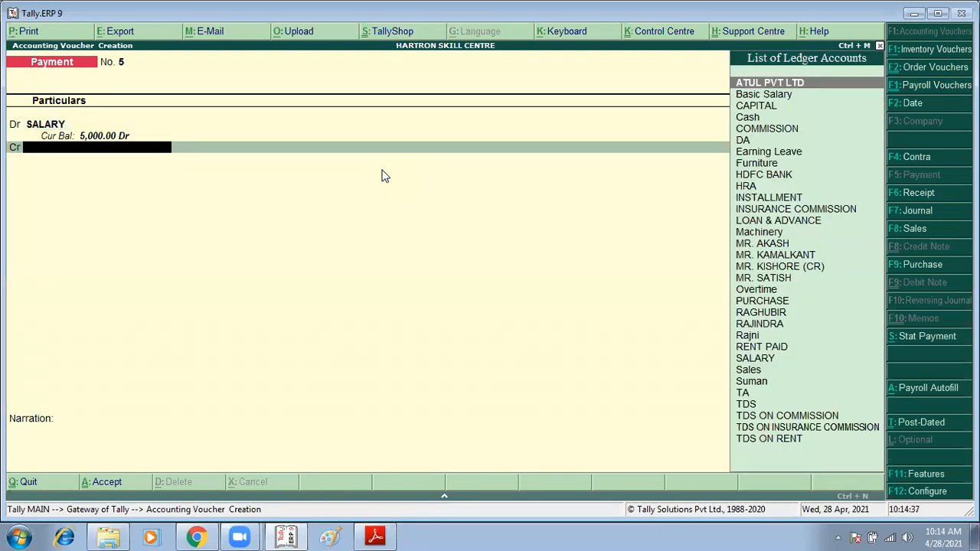
text(c)
key(BackSpace)
text(b)
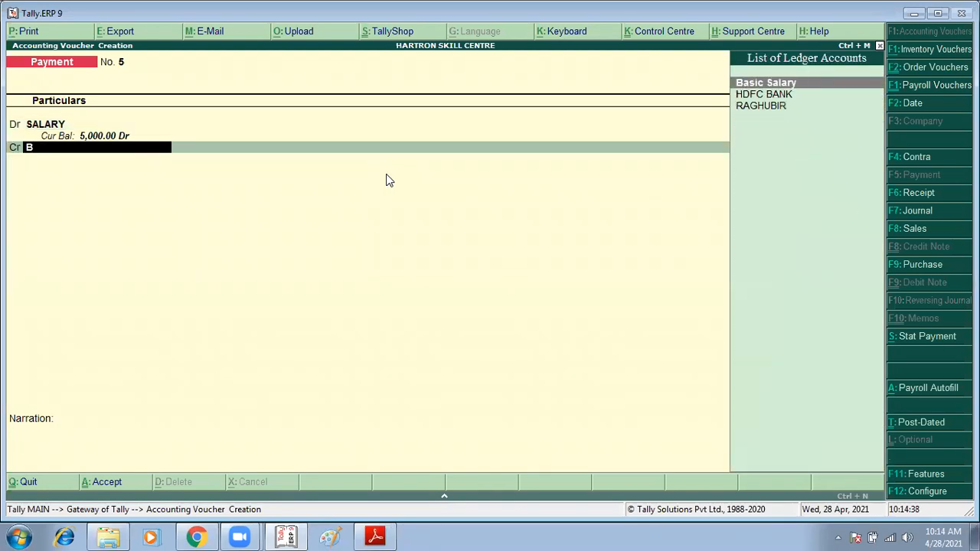
key(Down)
key(Return)
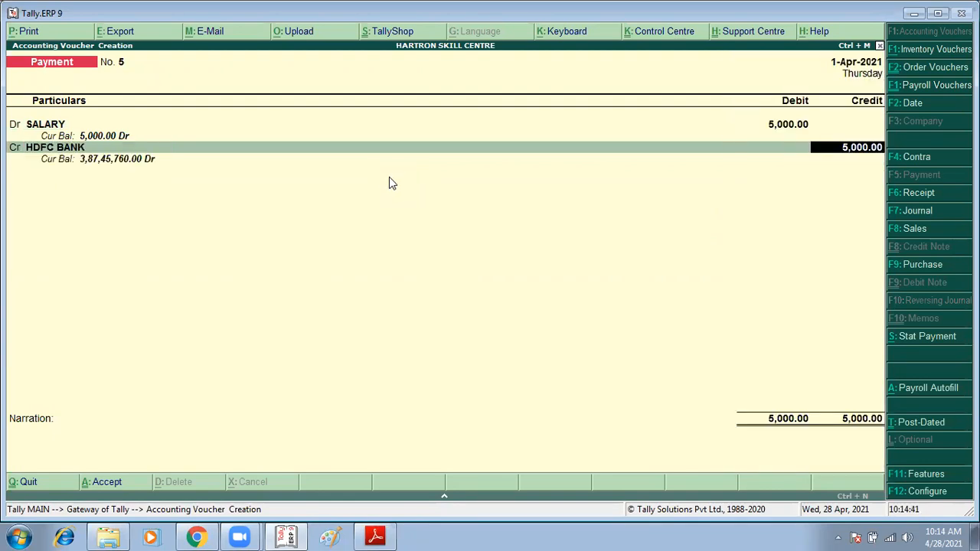
key(Return)
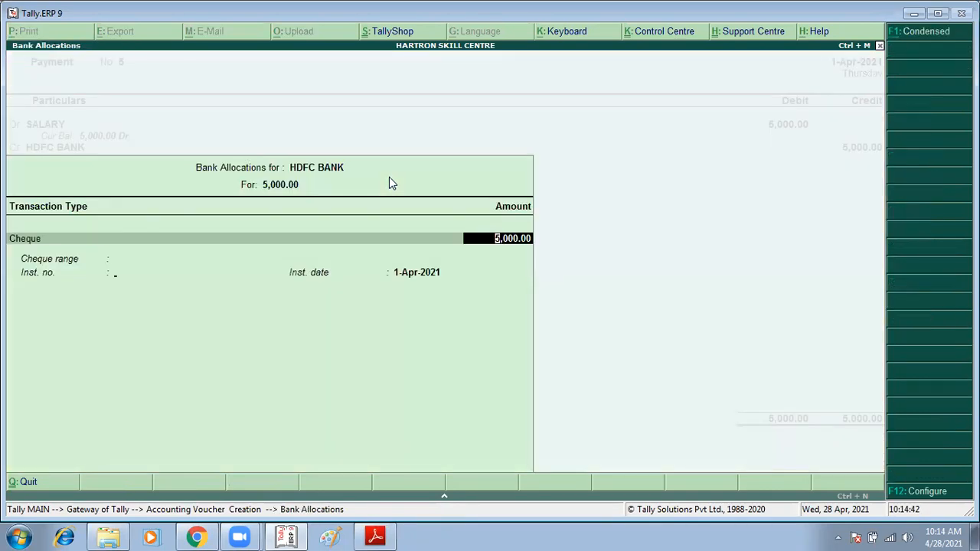
key(Return)
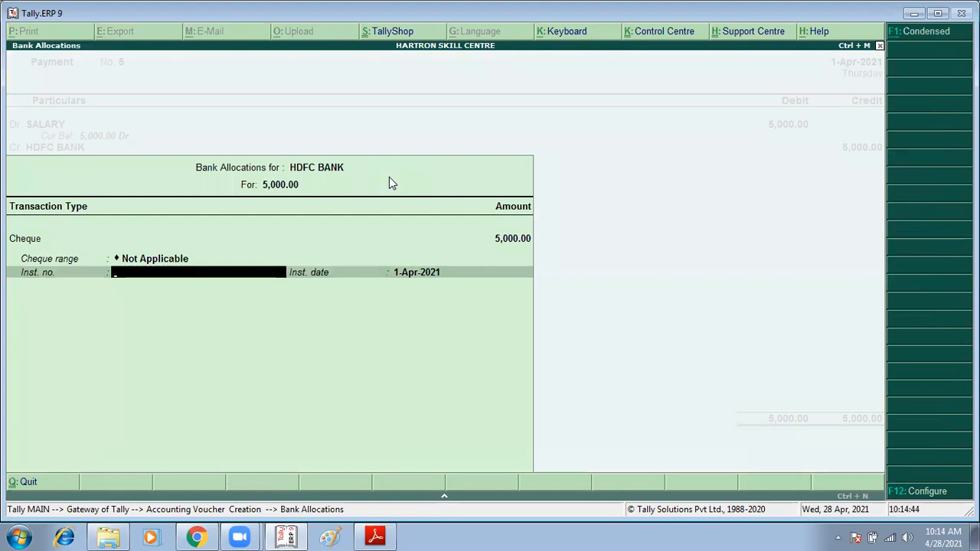
key(Return)
key(Return)
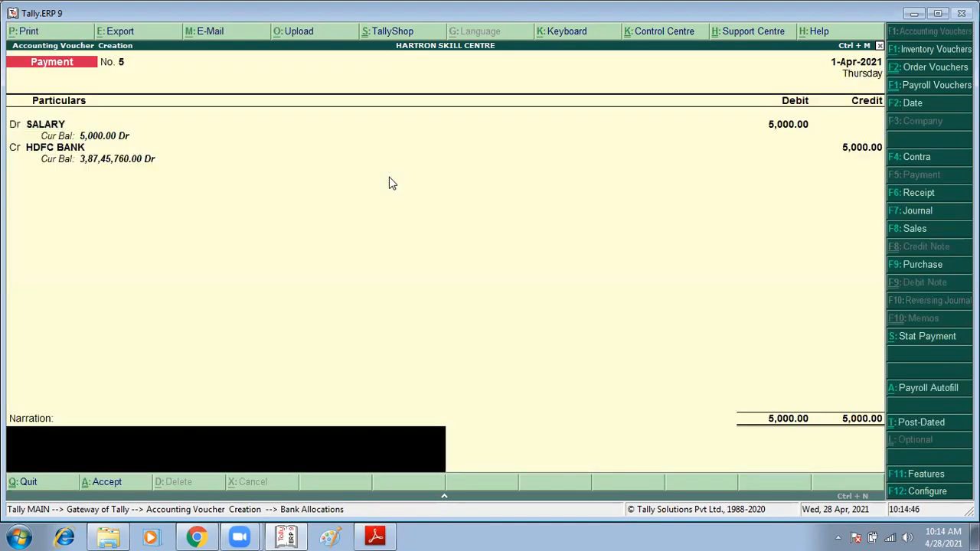
Enter the narration "BEING AMOUNT PAID TO SALARY" followed by the payee's name, and save the payment voucher
text(BEING AMO)
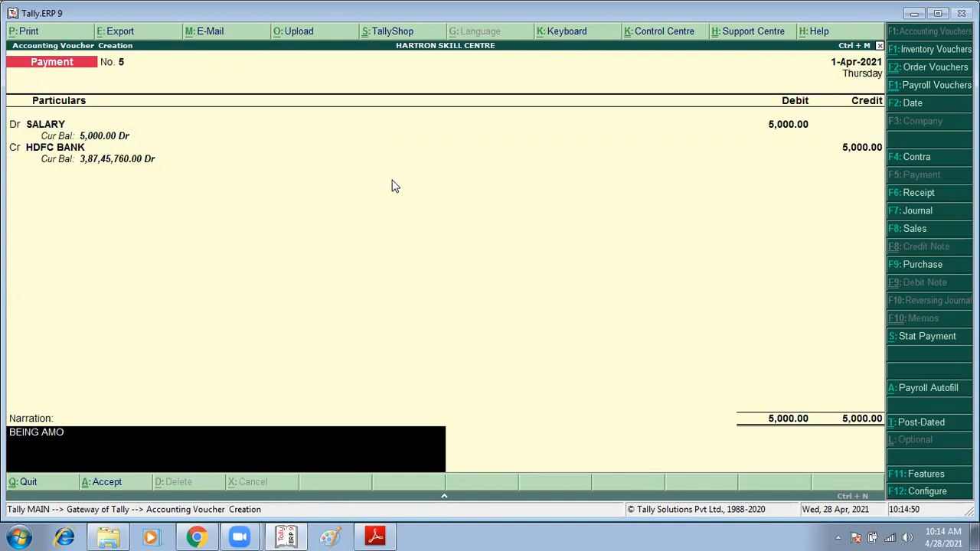
text(UNT PAID TO SALARY MR. ABC)
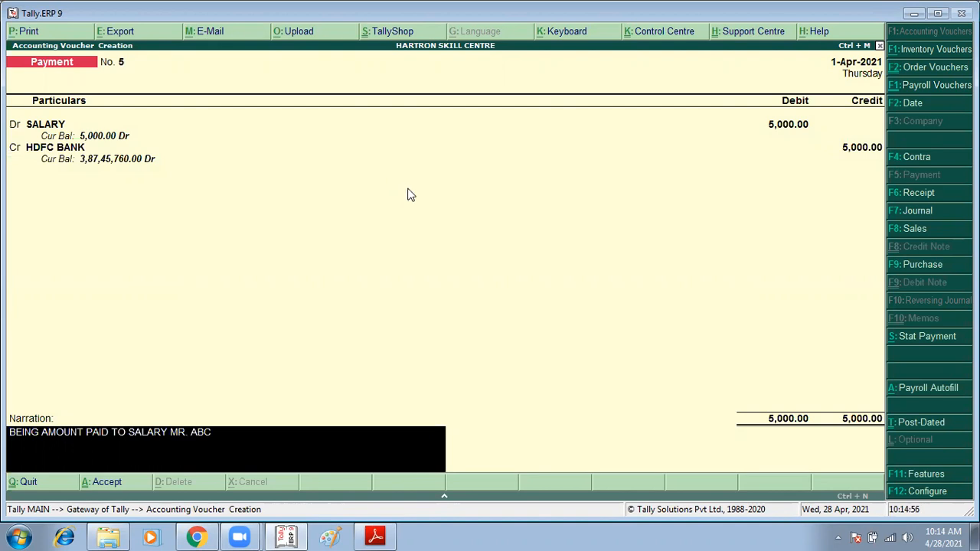
key(Return)
key(Return)
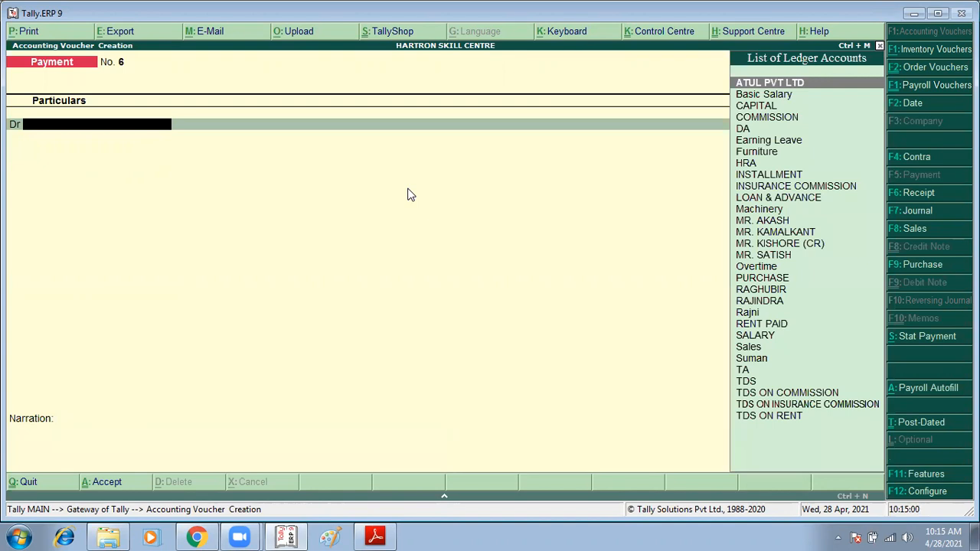
Date the new payment voucher 1-May-2021 and debit the SALARY ledger with 10,000
key(F2)
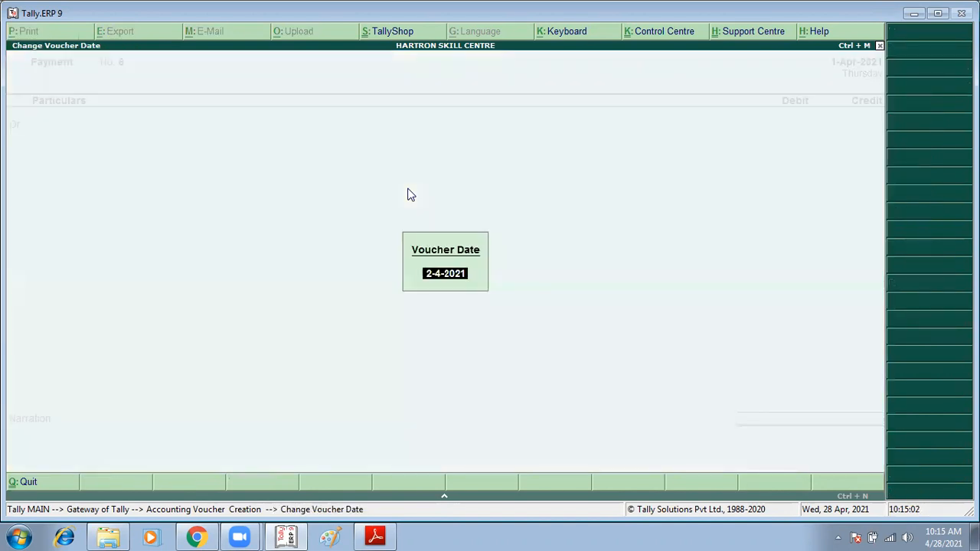
text(1/5)
key(Return)
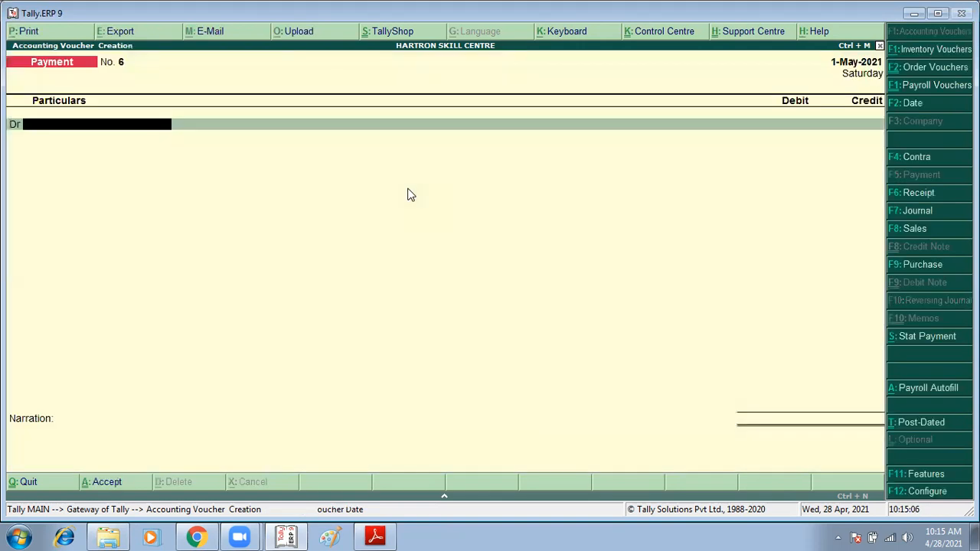
text(SA)
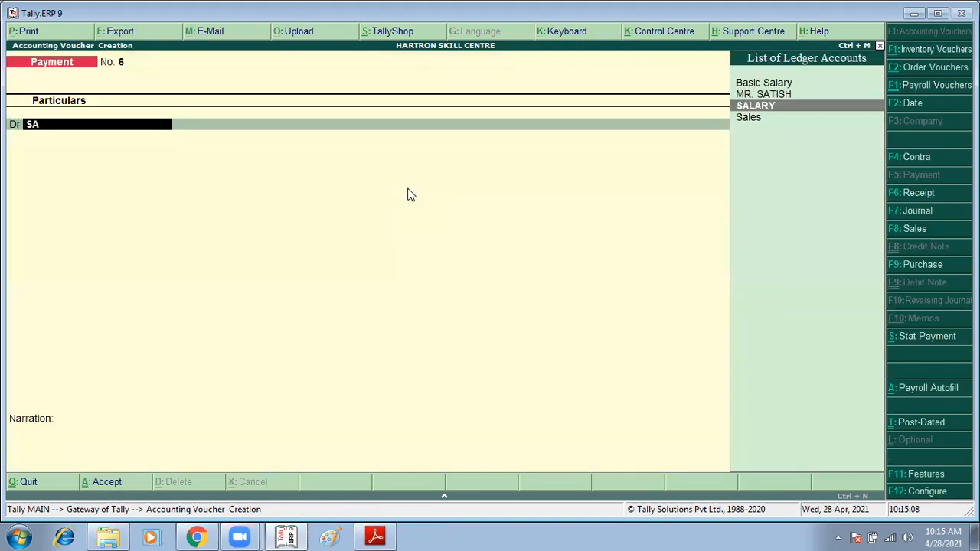
key(Return)
text(10000)
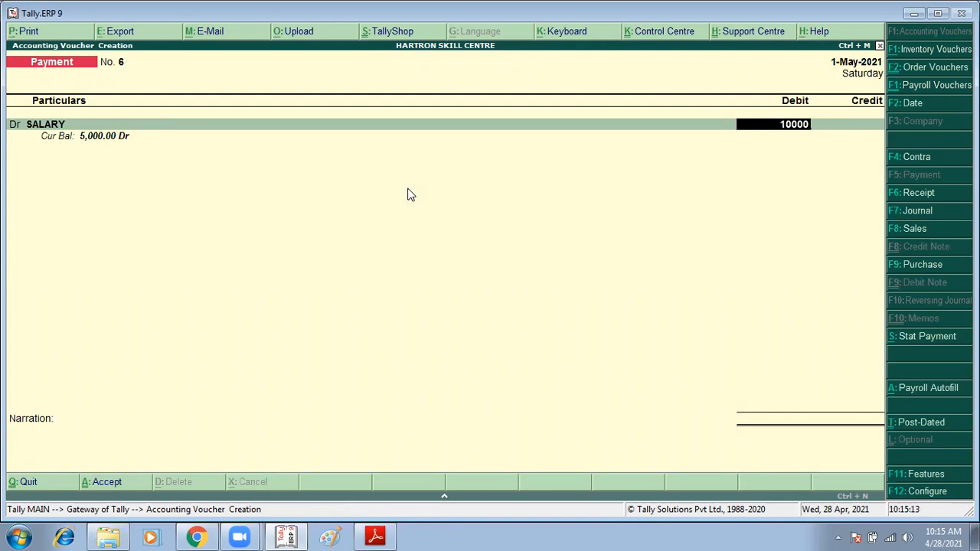
key(Return)
Credit HDFC BANK with 10,000, accept the cheque allocation dated 1-May-2021 and save the voucher without a narration
key(Return)
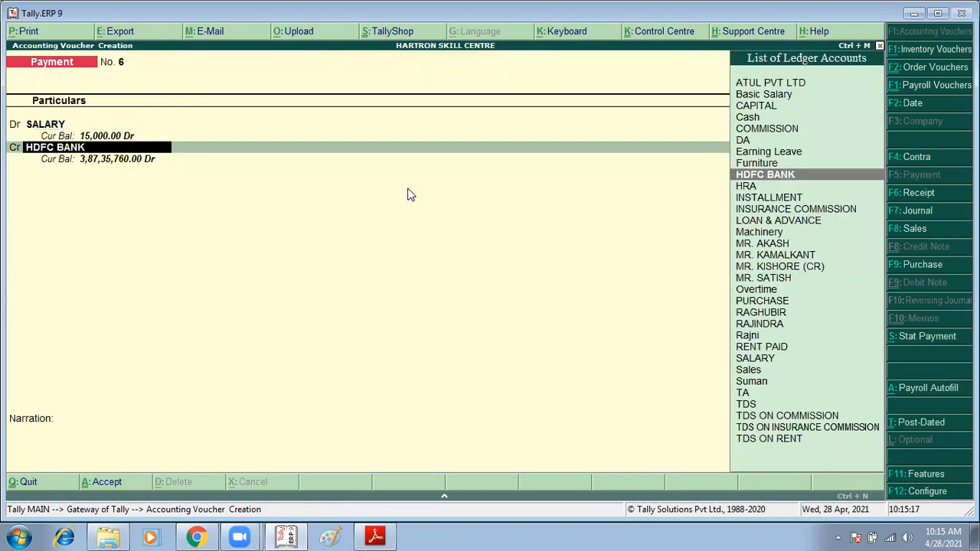
key(Return)
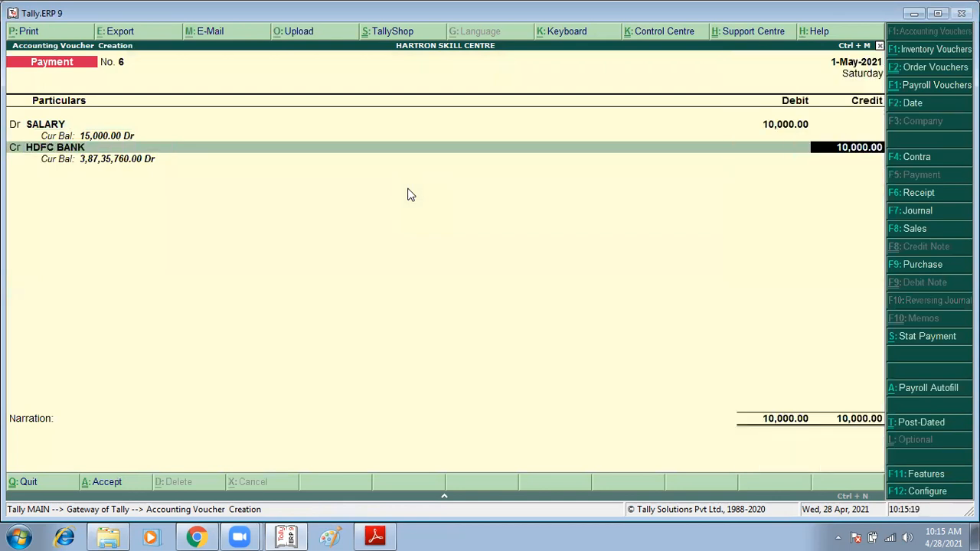
key(Return)
key(Return)
key(Return)
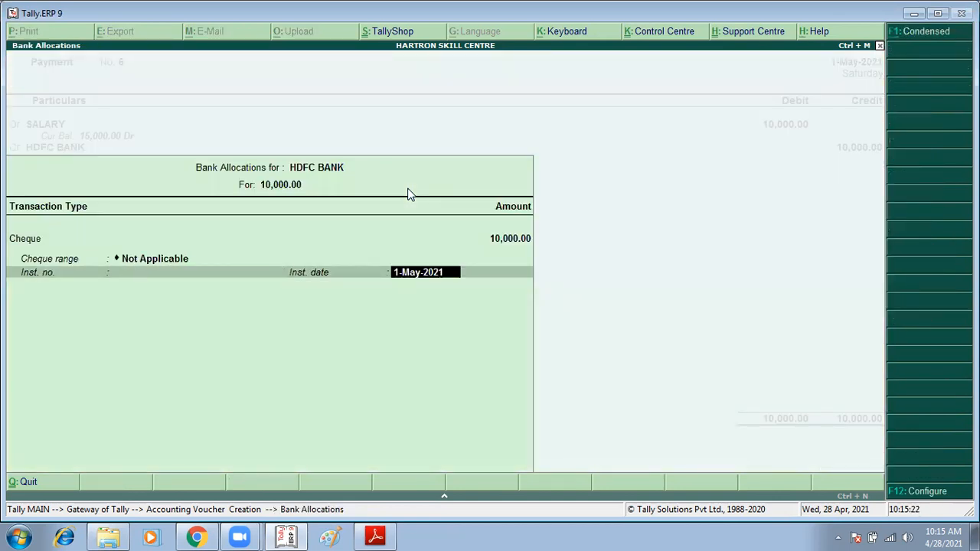
key(Return)
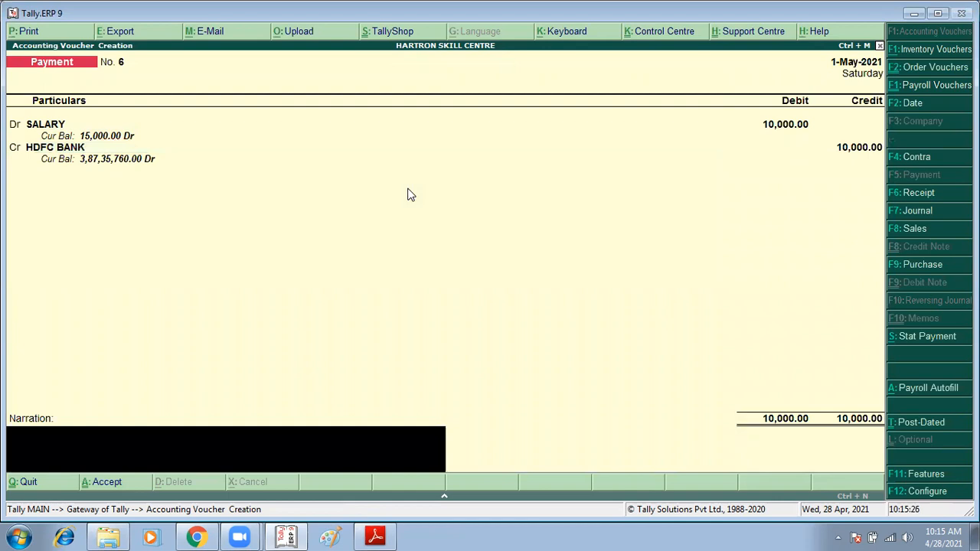
key(Return)
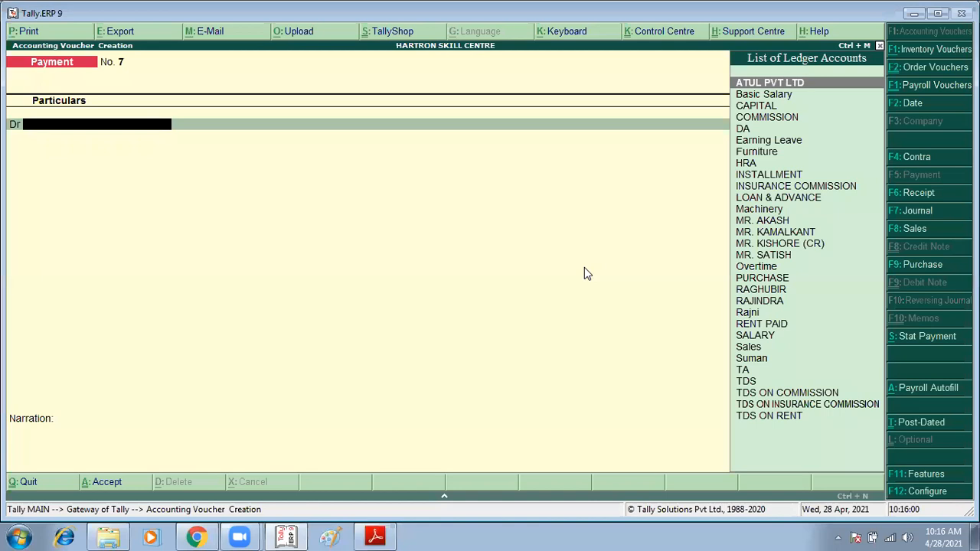
Leave payment voucher entry and open the Trial Balance report
key(Escape)
key(y)
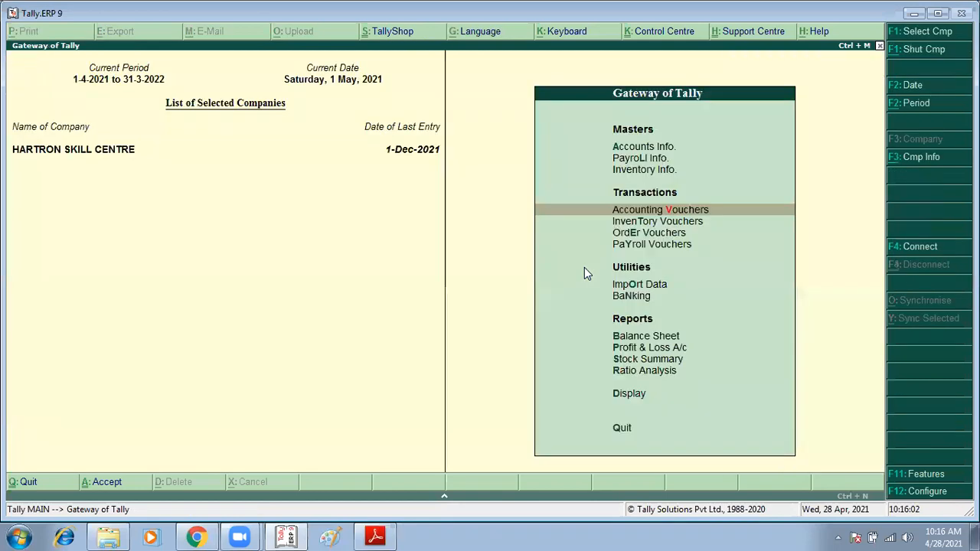
key(Down)
key(Down)
key(Down)
key(Down)
key(Down)
key(Down)
key(Down)
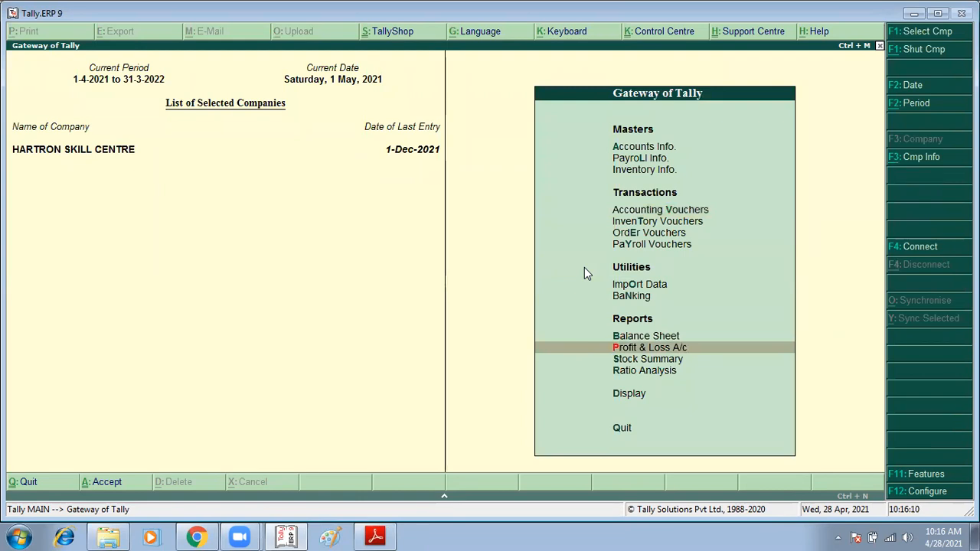
key(Down)
key(Down)
key(Down)
key(Return)
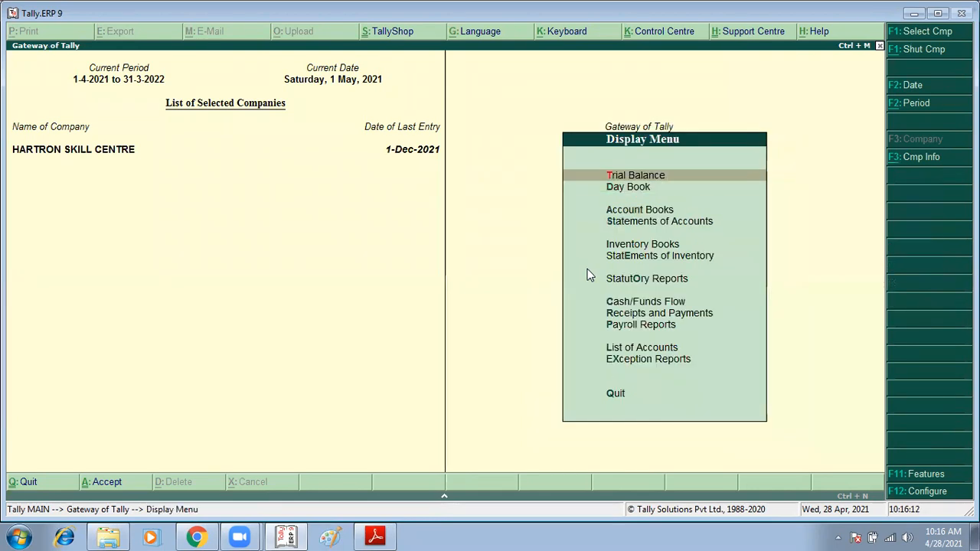
key(Return)
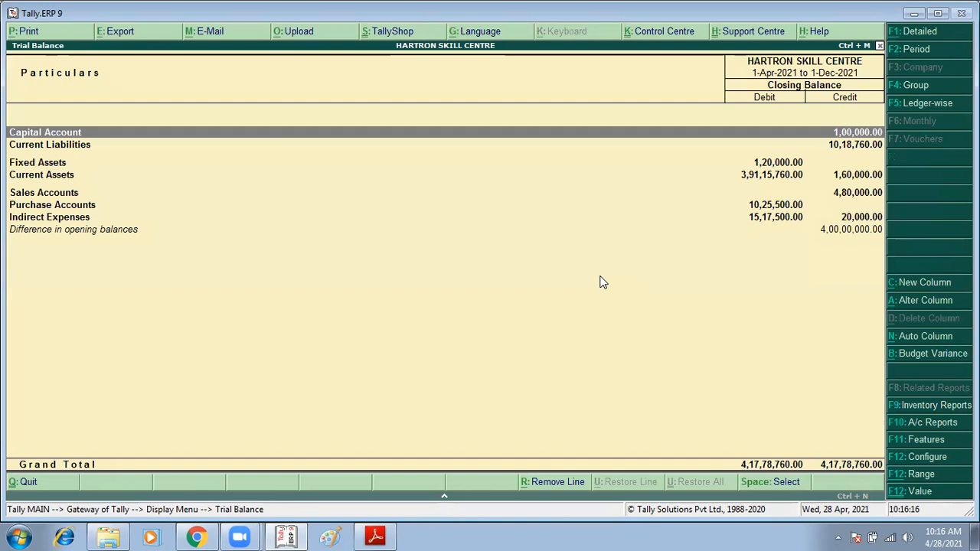
Show the Trial Balance's budget variance against the SALARY budget for the period 1-4-2021 to 1-7-2021
key(alt+b)
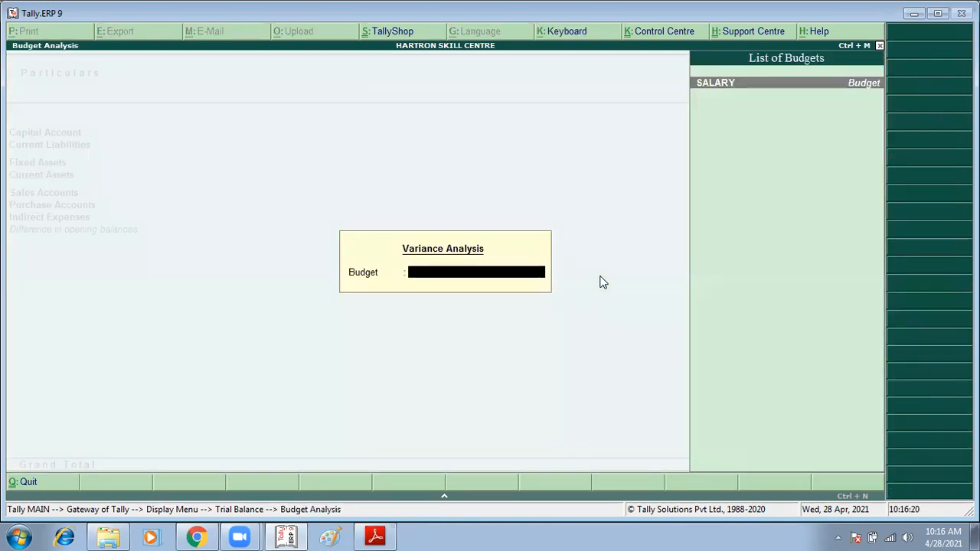
key(Return)
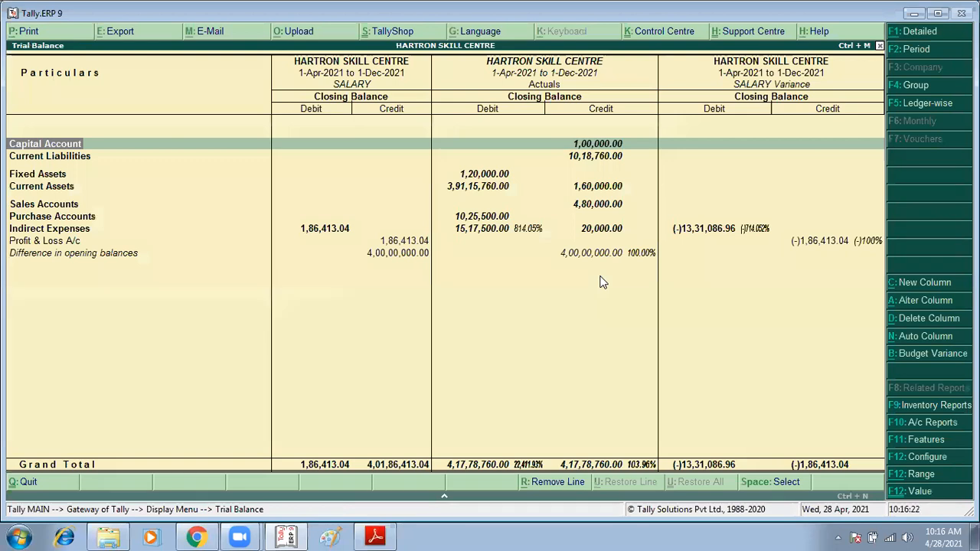
key(F2)
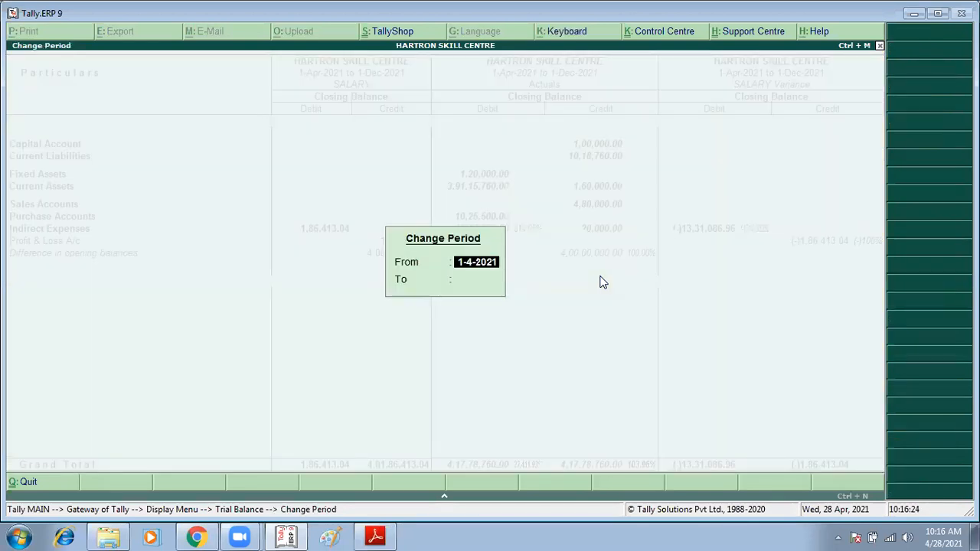
key(Return)
text(1/7)
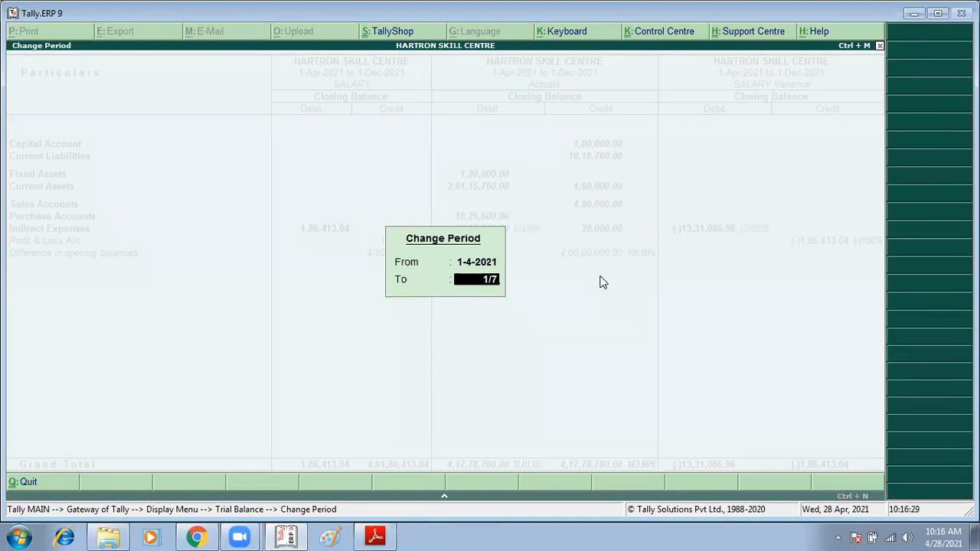
key(Return)
Open the Indirect Expenses group summary and examine the SALARY ledger's budgeted amount, actuals and variance
key(Down)
key(Down)
key(Down)
key(Down)
key(Down)
key(Down)
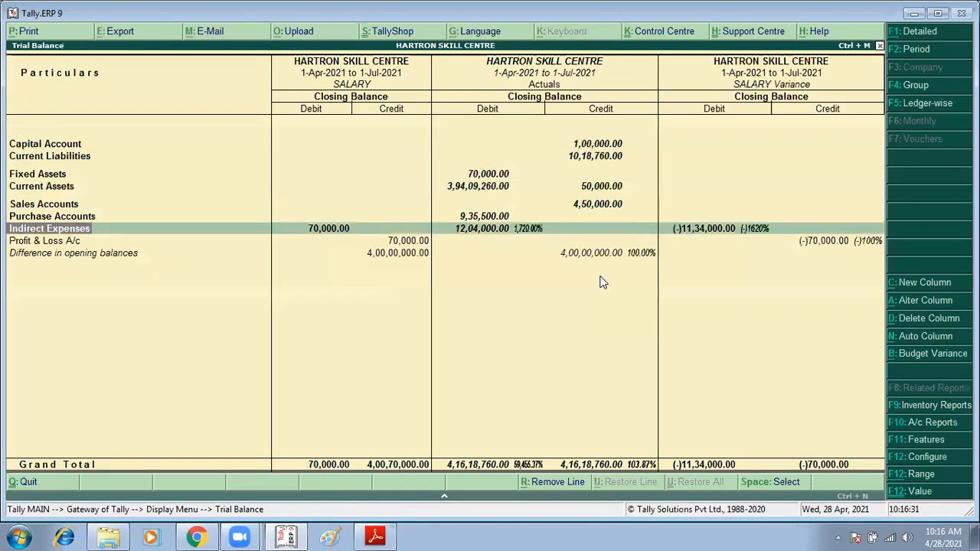
key(Return)
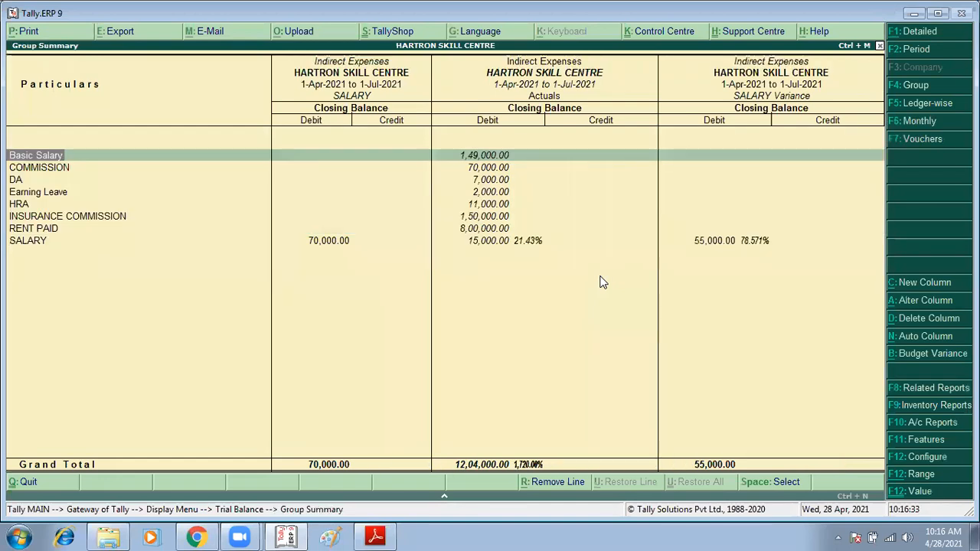
key(Down)
key(Down)
key(Down)
key(Down)
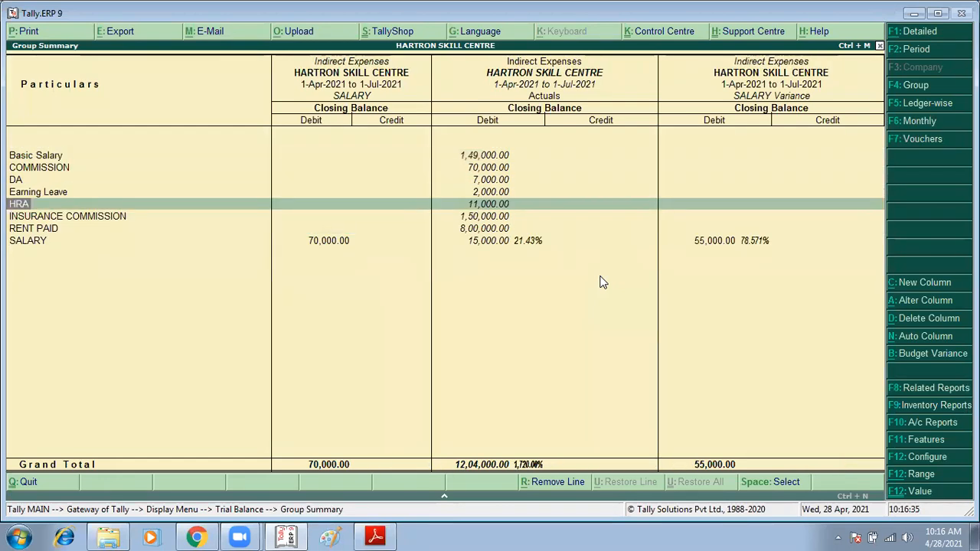
key(Down)
key(Down)
key(Down)
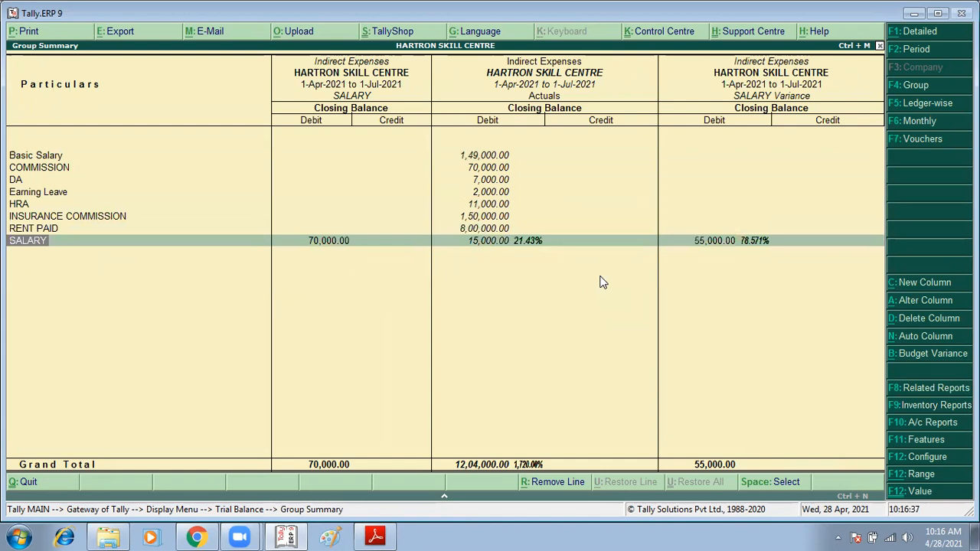
Compare the SALARY ledger's budgeted amount, actuals and variance, and check the monthly summary behind its actuals
key(Up)
key(Down)
key(Right)
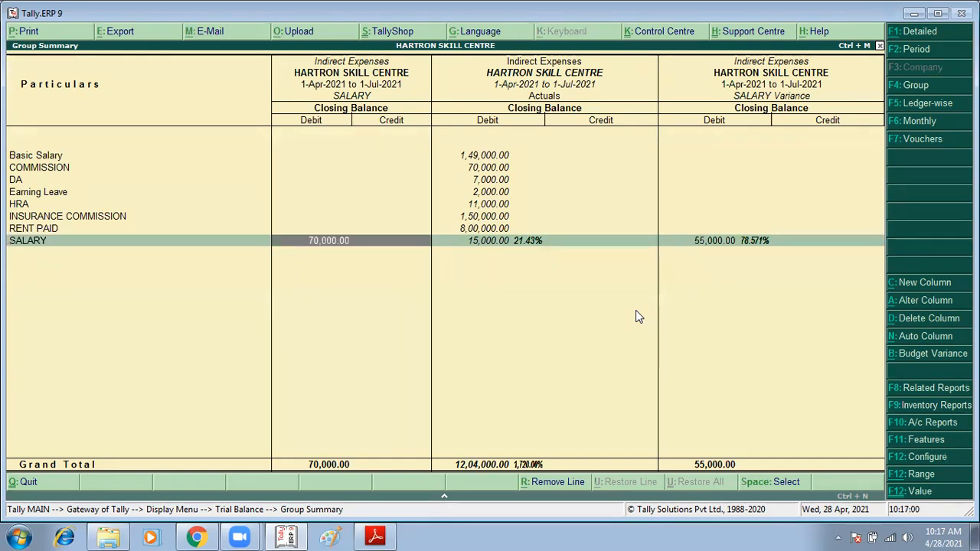
click(495, 242)
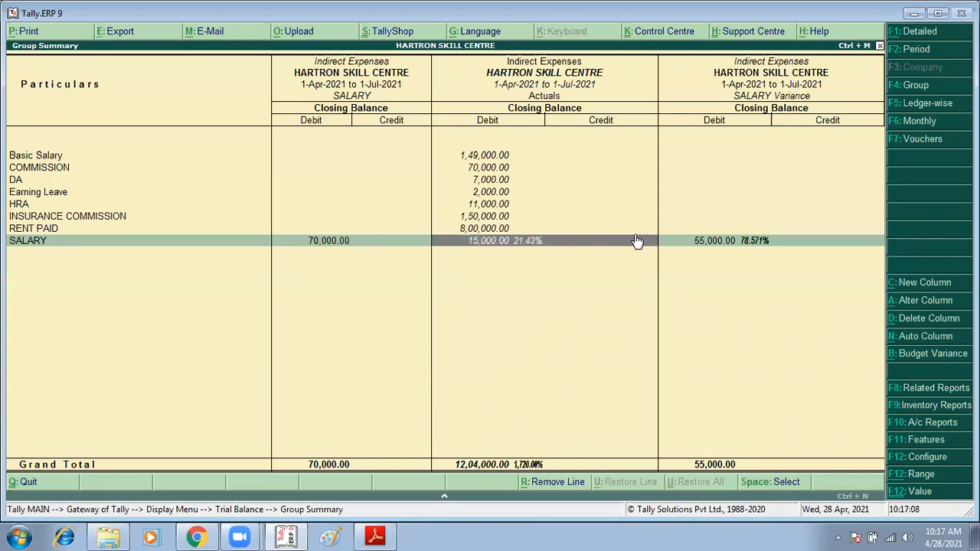
click(701, 244)
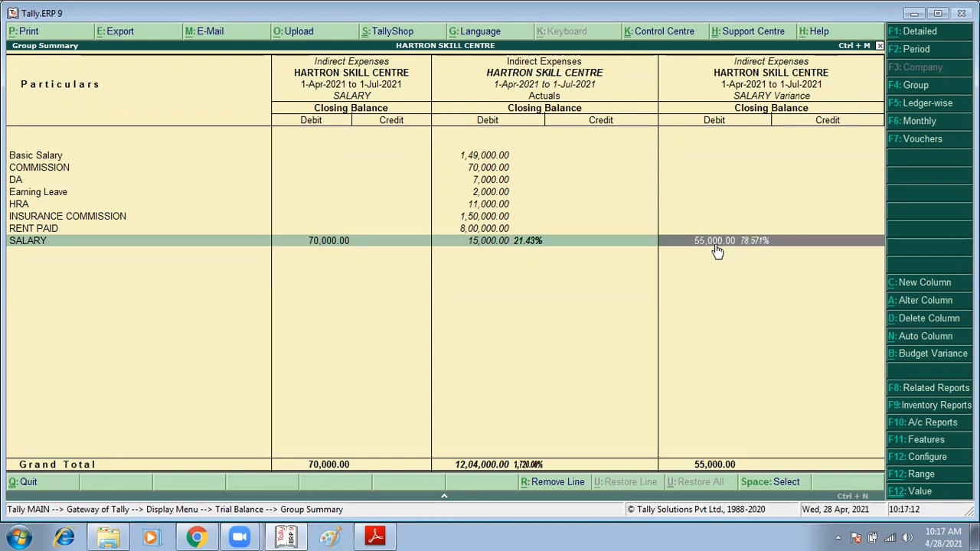
click(509, 244)
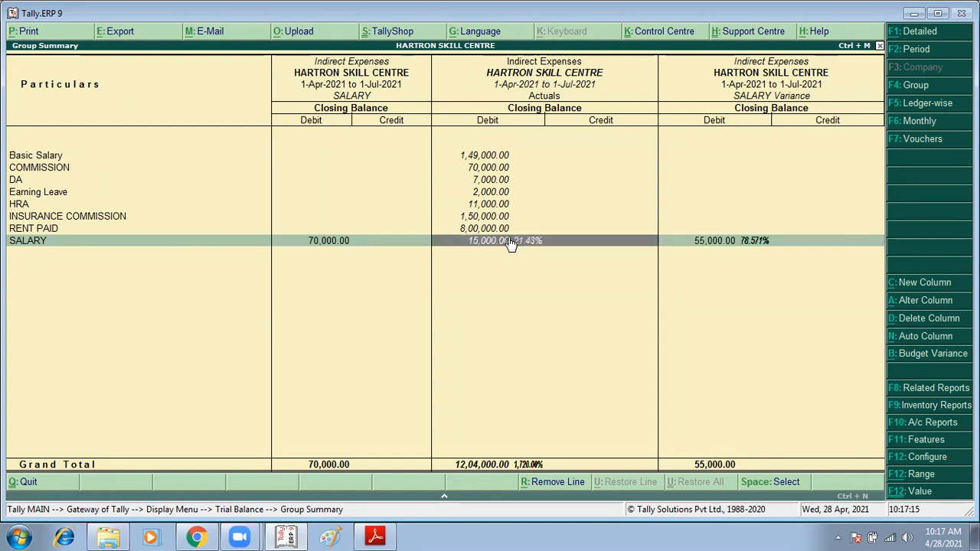
click(572, 241)
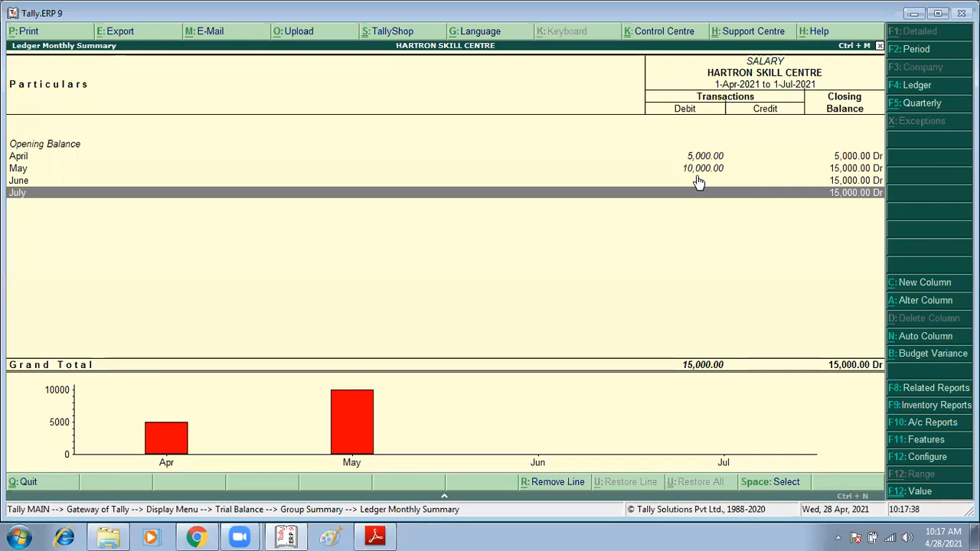
key(Escape)
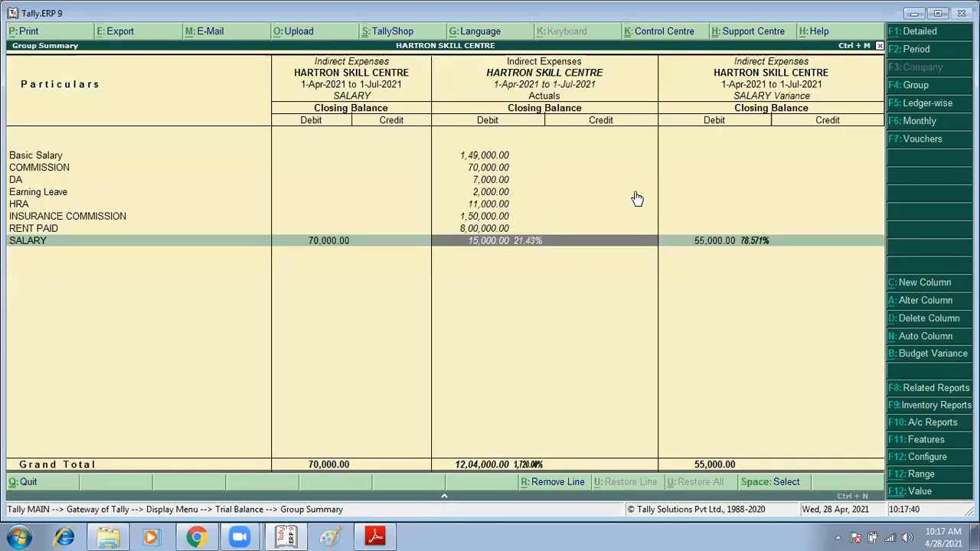
Leave the Trial Balance reports and open accounting voucher entry for a new payment
key(Escape)
key(Escape)
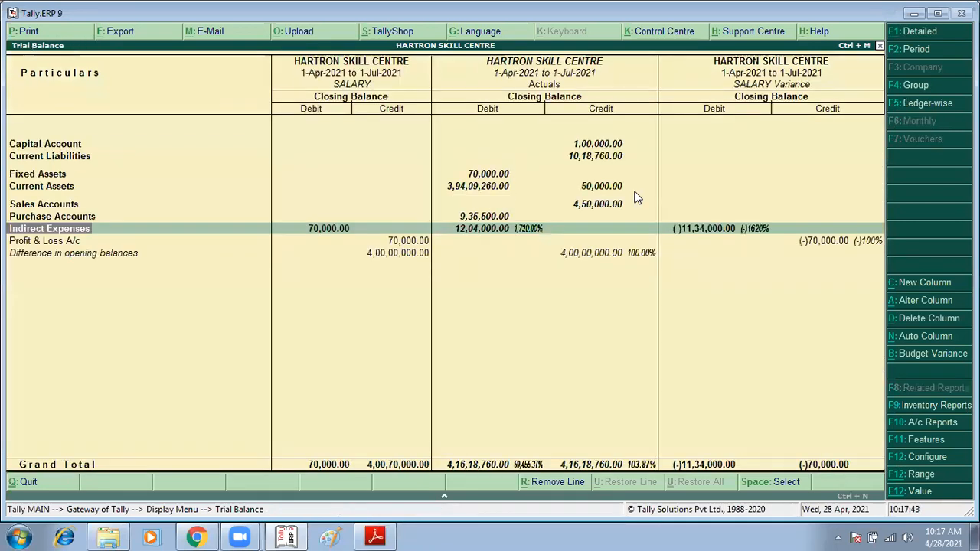
key(Escape)
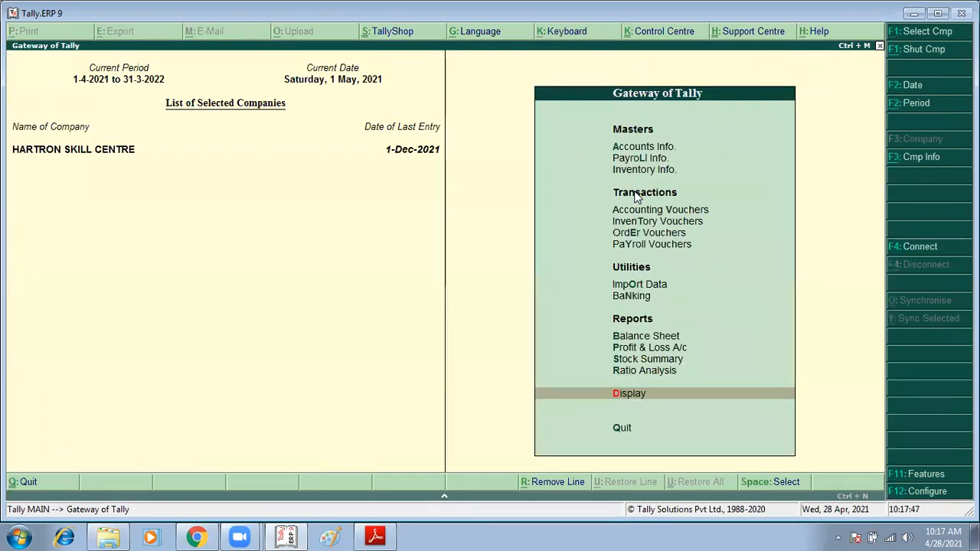
key(Down)
key(Down)
key(Down)
key(Down)
key(Down)
key(Down)
key(Down)
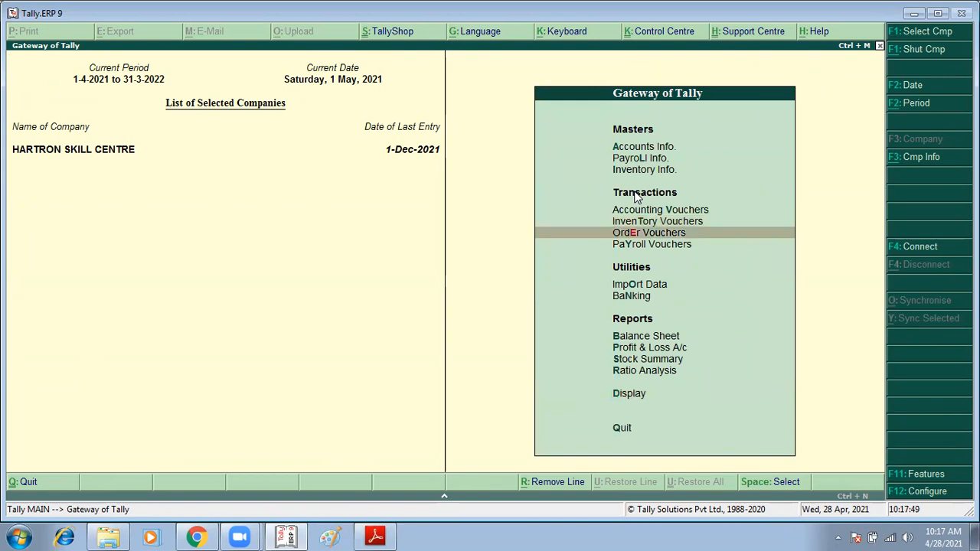
key(Up)
key(Up)
key(Return)
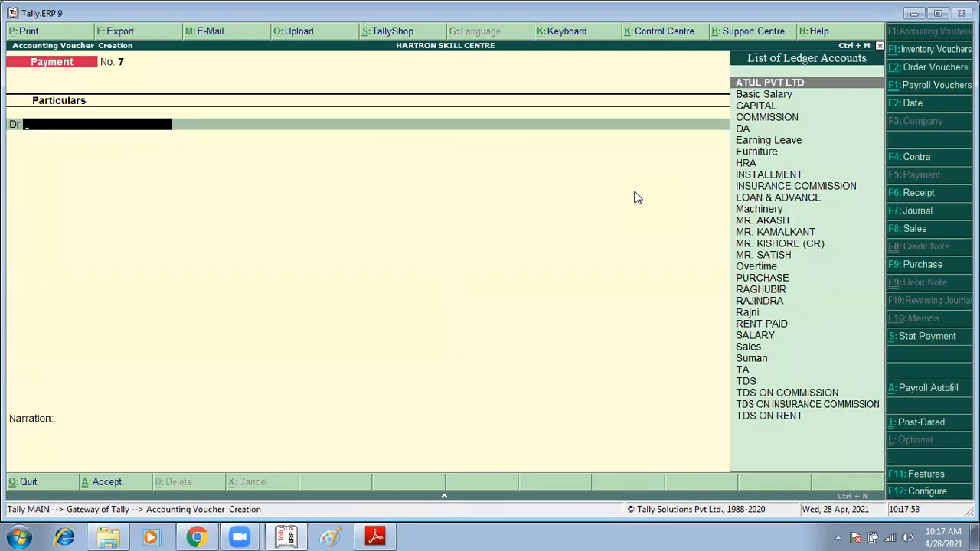
Date the payment voucher 1-Jun-2021 and debit the SALARY ledger with 10,000
key(F2)
text(1/6)
key(Return)
text(sa)
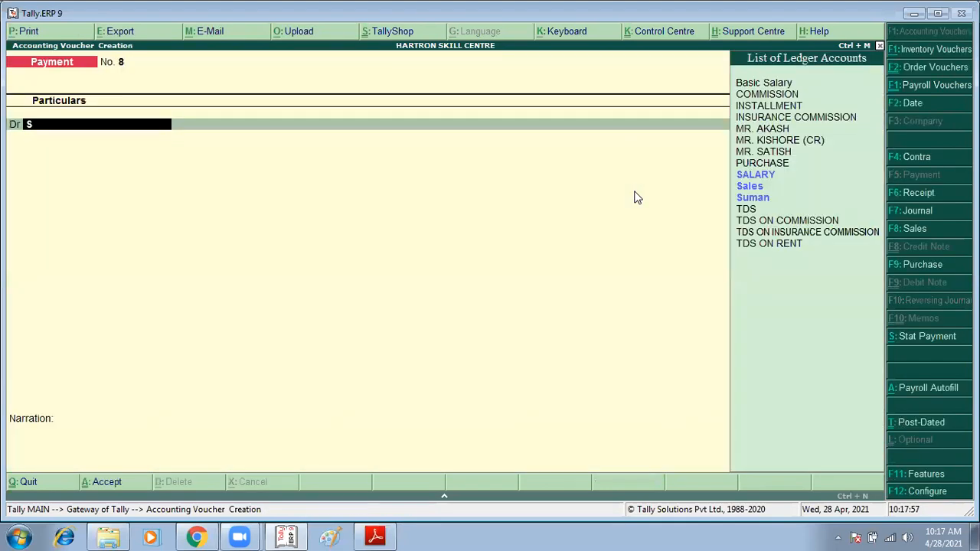
key(Down)
key(Return)
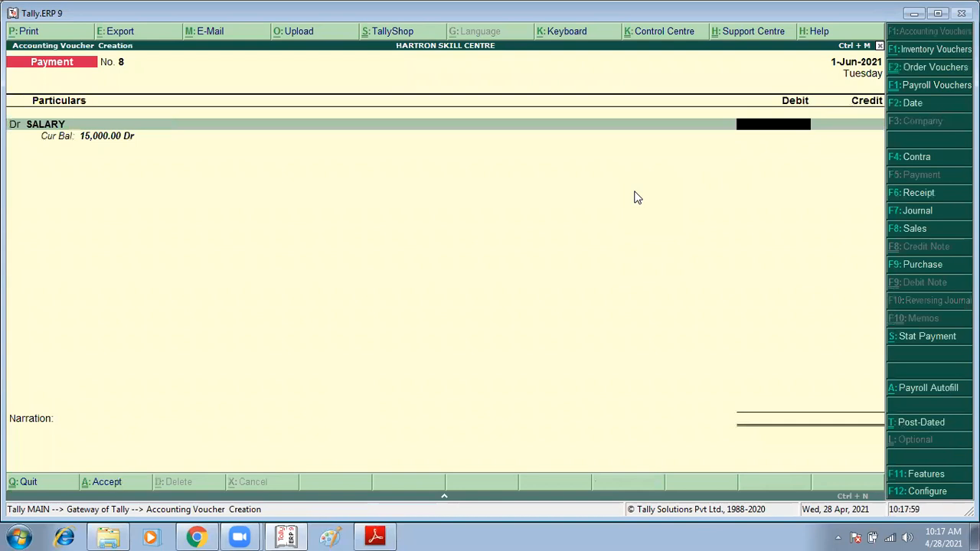
text(10000)
key(Return)
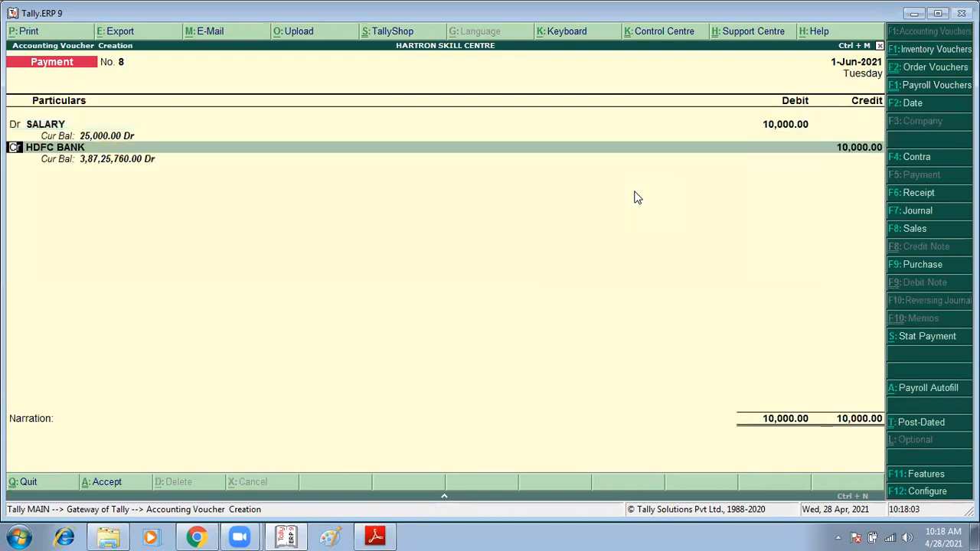
Credit HDFC BANK with 10,000 and save the June salary payment without a narration
key(Return)
key(Return)
key(Return)
key(Return)
key(Return)
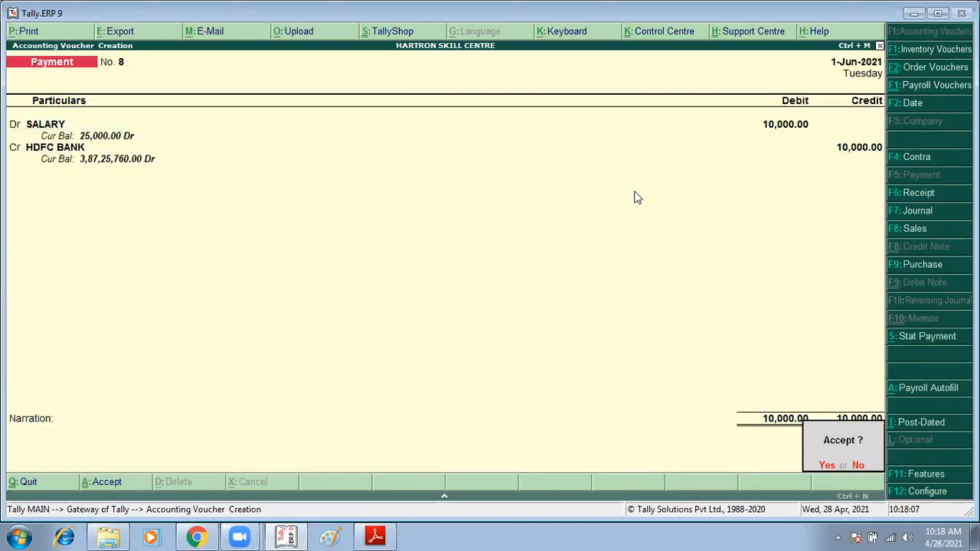
key(Return)
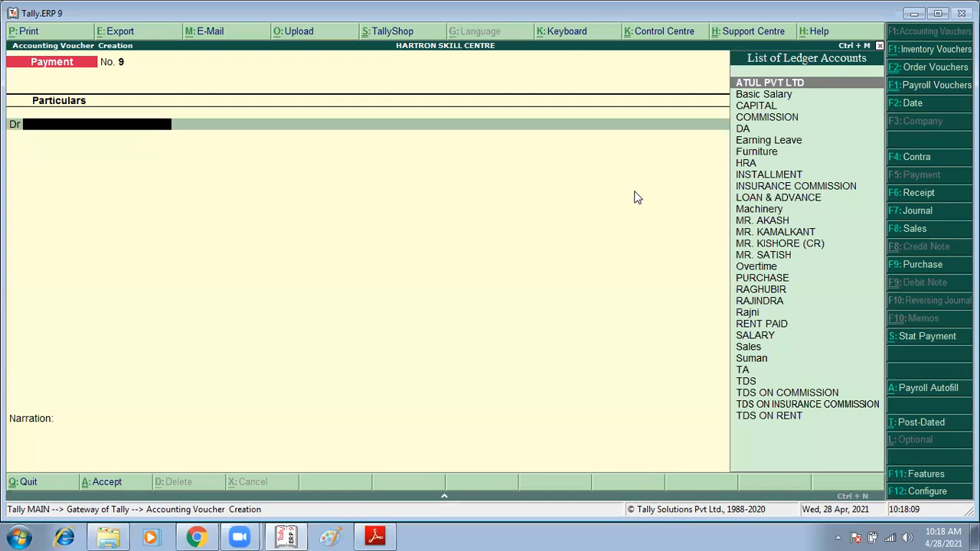
Date the next payment voucher 1-Jul-2021 and debit the SALARY ledger with 20,000
key(F2)
text(1/7)
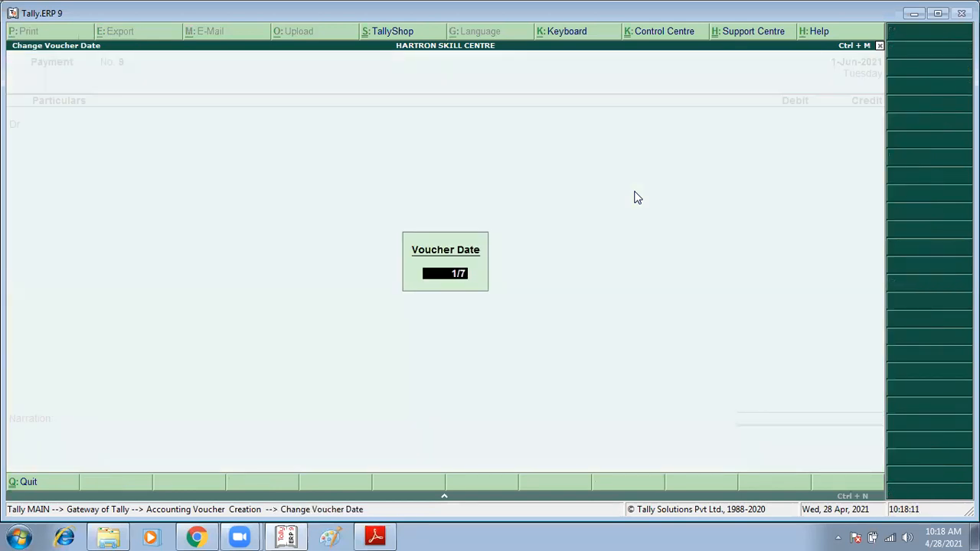
key(Return)
text(SA)
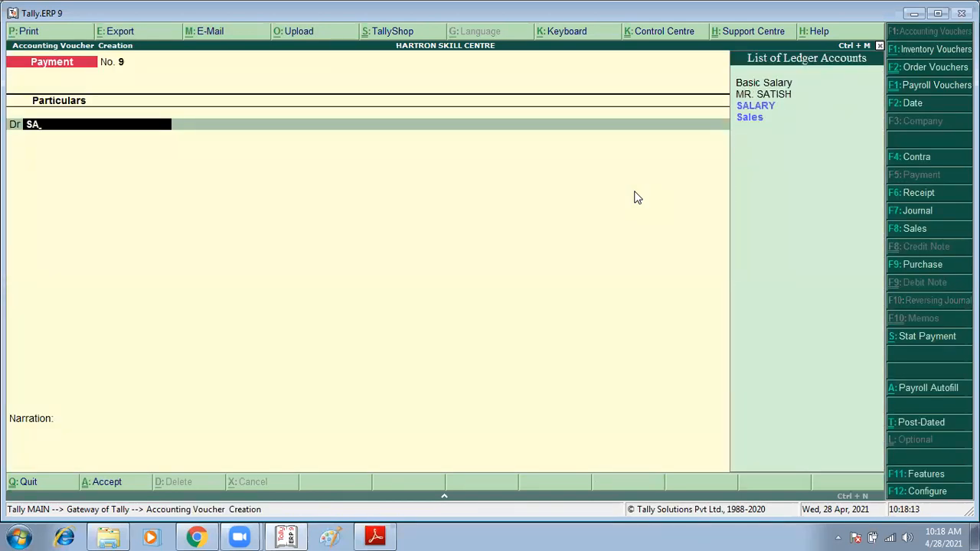
key(Return)
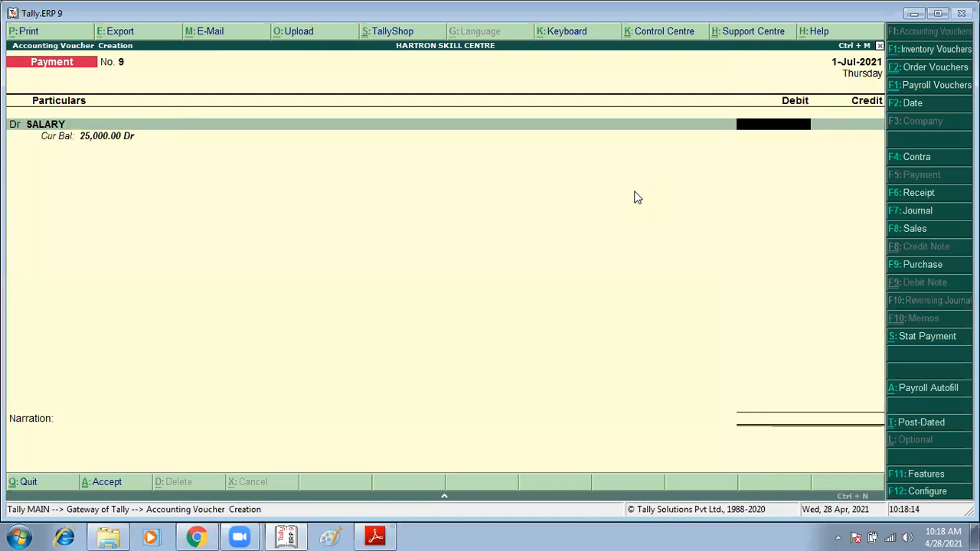
text(20,000)
Credit HDFC BANK with 20,000 and save the July salary payment without a narration
key(Return)
key(Return)
key(Return)
key(Return)
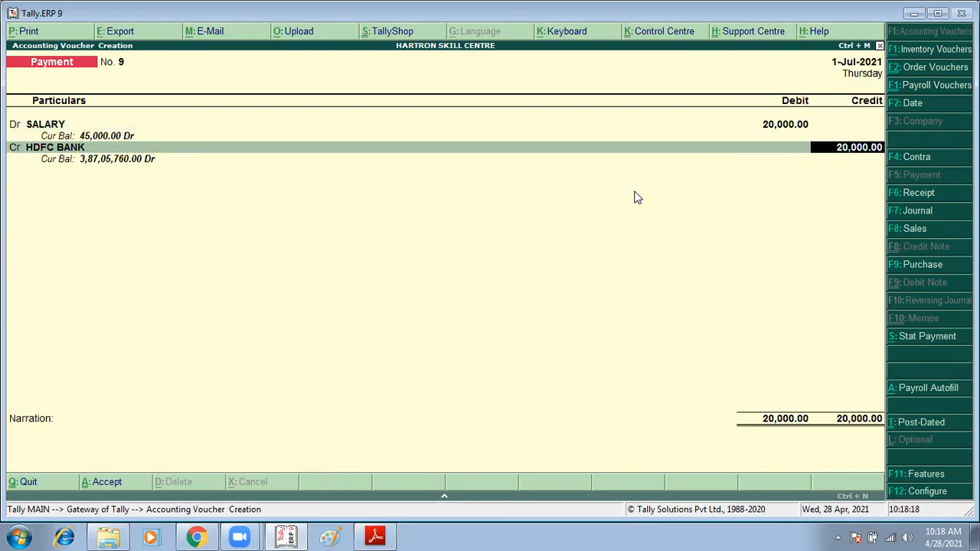
key(Return)
key(Return)
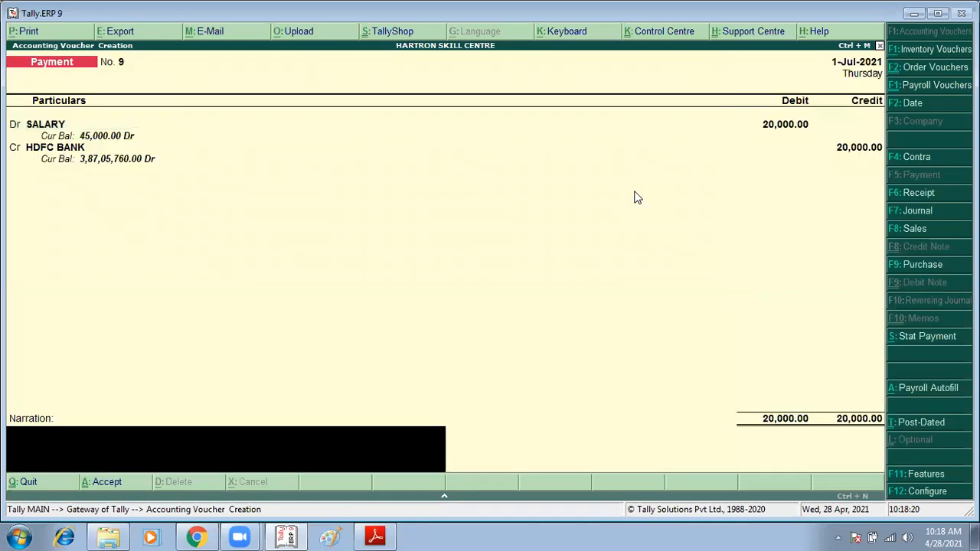
key(Return)
key(Return)
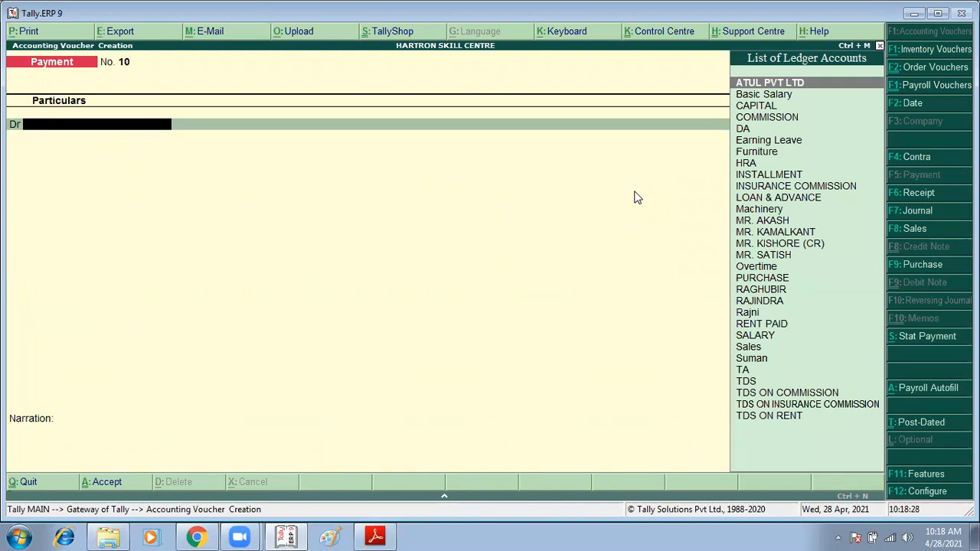
Leave payment voucher entry and bring up the list of display reports
key(Escape)
key(Return)
key(Down)
key(Down)
key(Down)
key(Down)
key(Down)
key(Down)
key(Down)
key(Down)
key(Down)
key(Down)
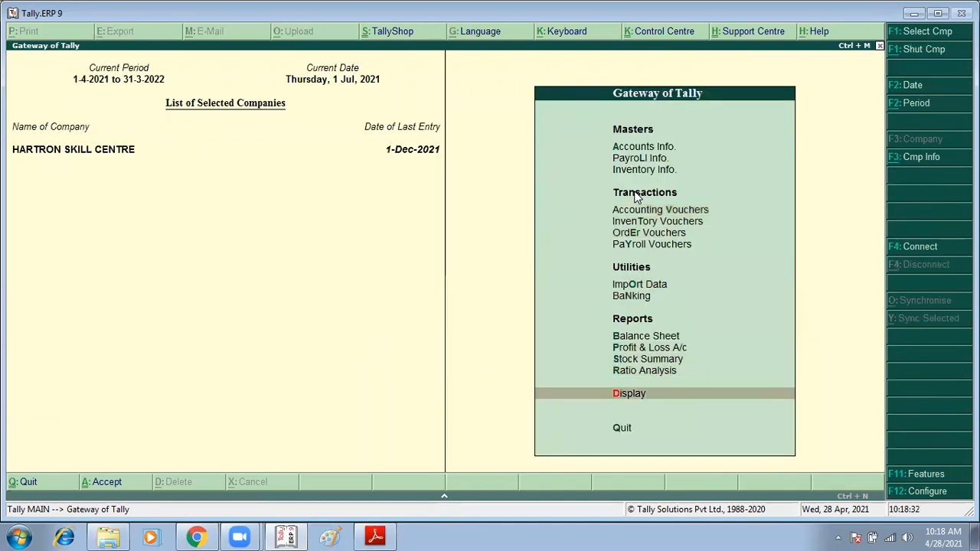
key(Return)
key(Down)
key(Down)
key(Return)
key(Escape)
key(Up)
key(Up)
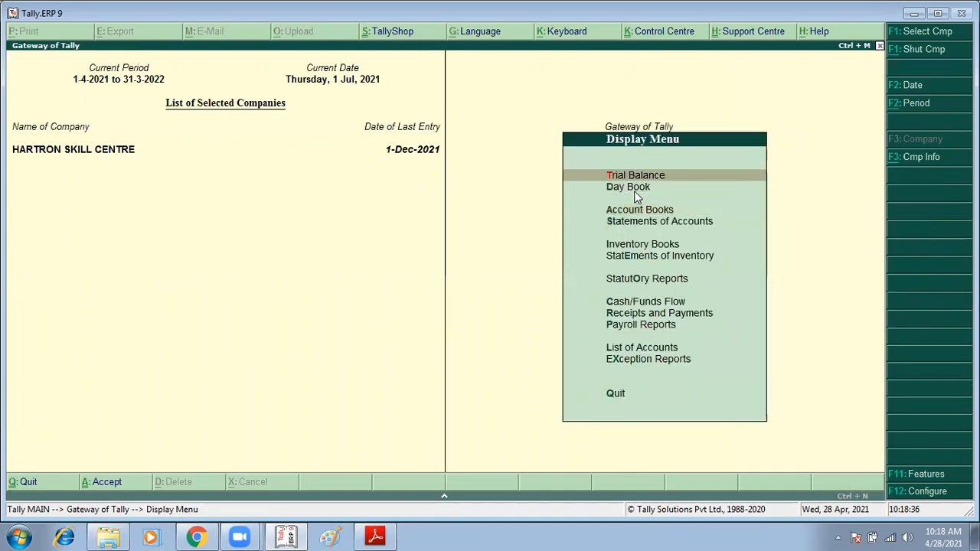
Open the Trial Balance and show its variance against the SALARY budget for the period 1-4-2021 to 1-7-2021
key(Return)
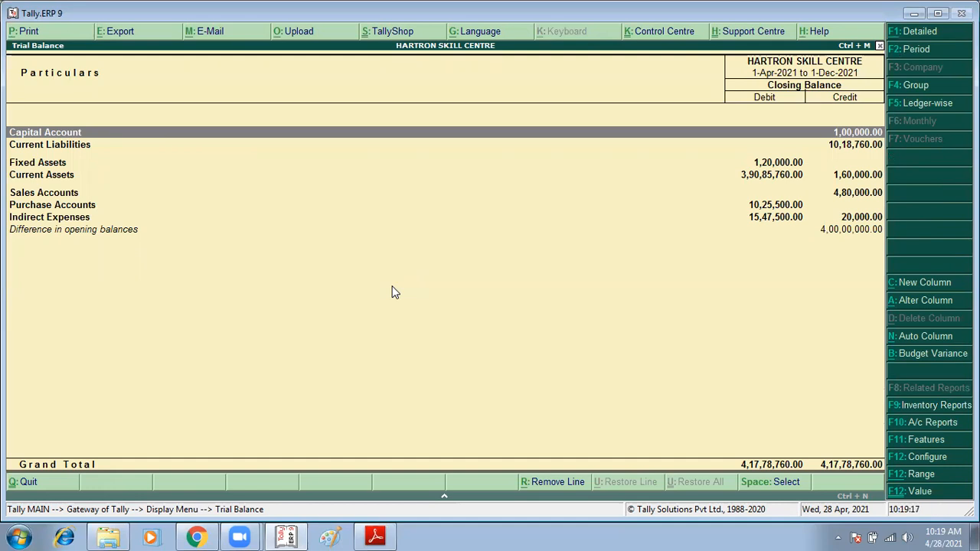
key(alt+b)
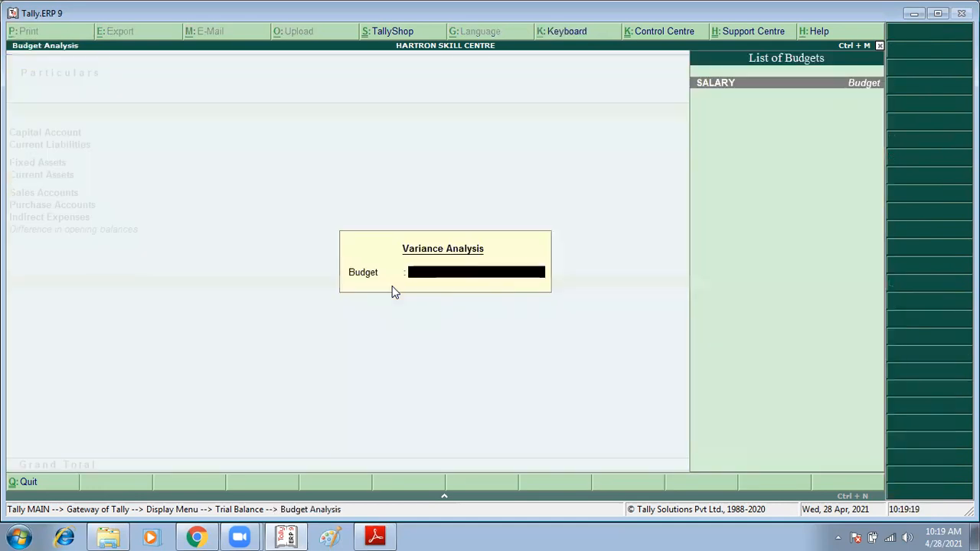
key(Return)
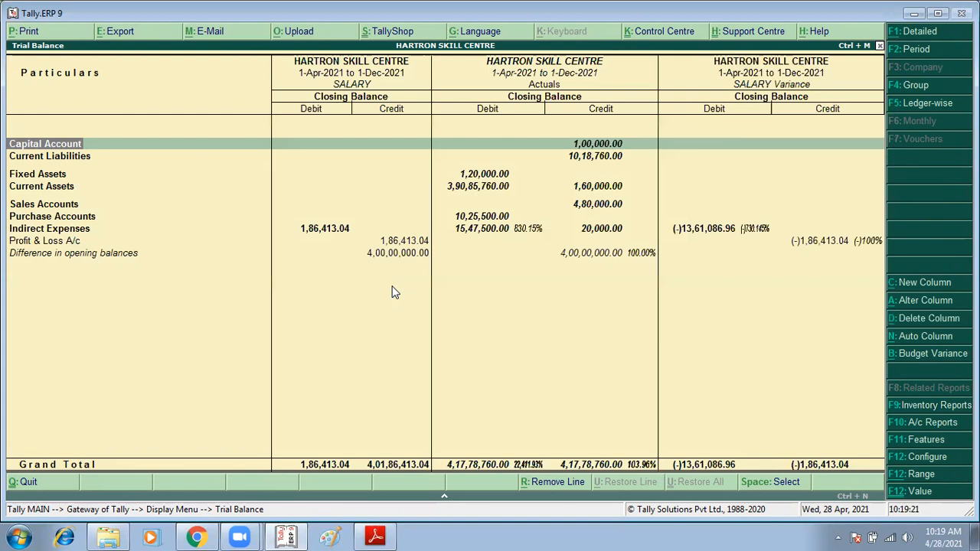
key(F2)
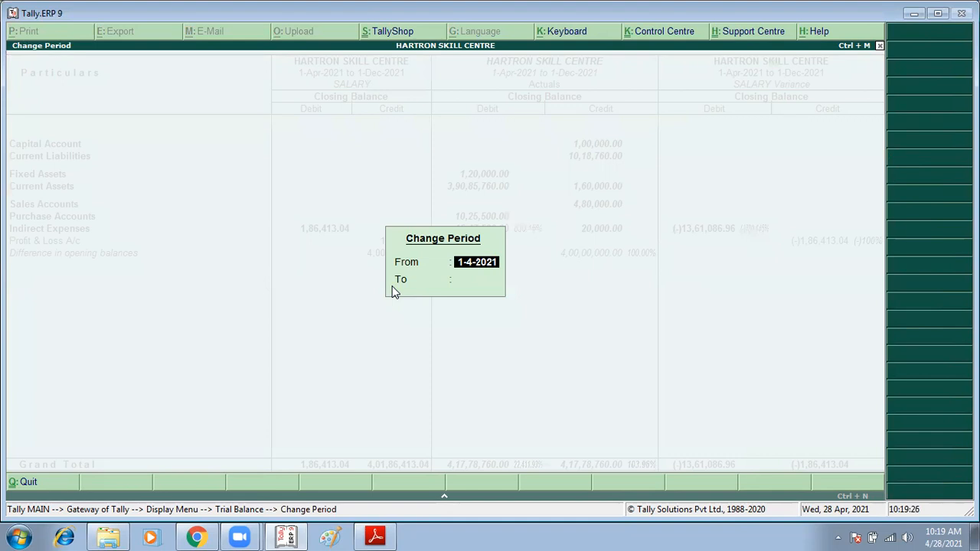
key(Return)
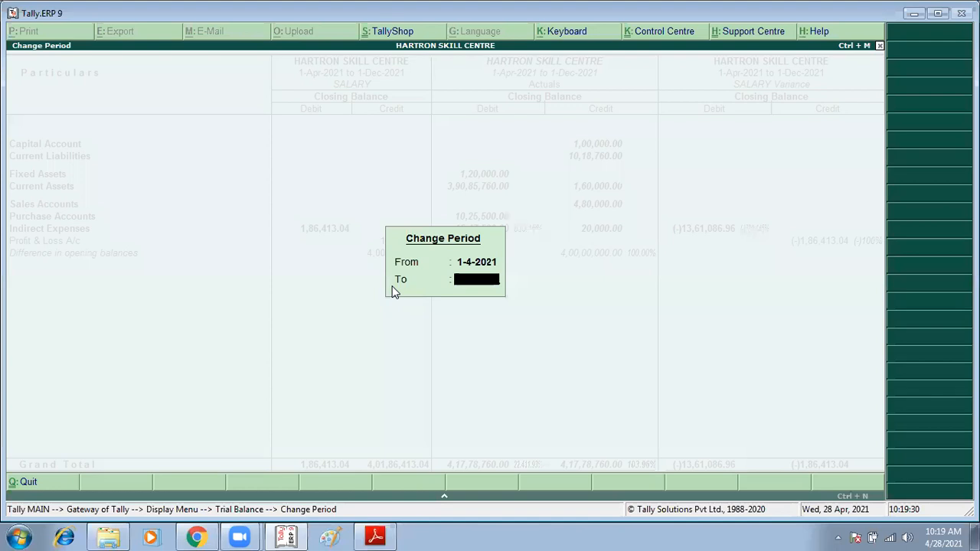
text(1/7)
key(Return)
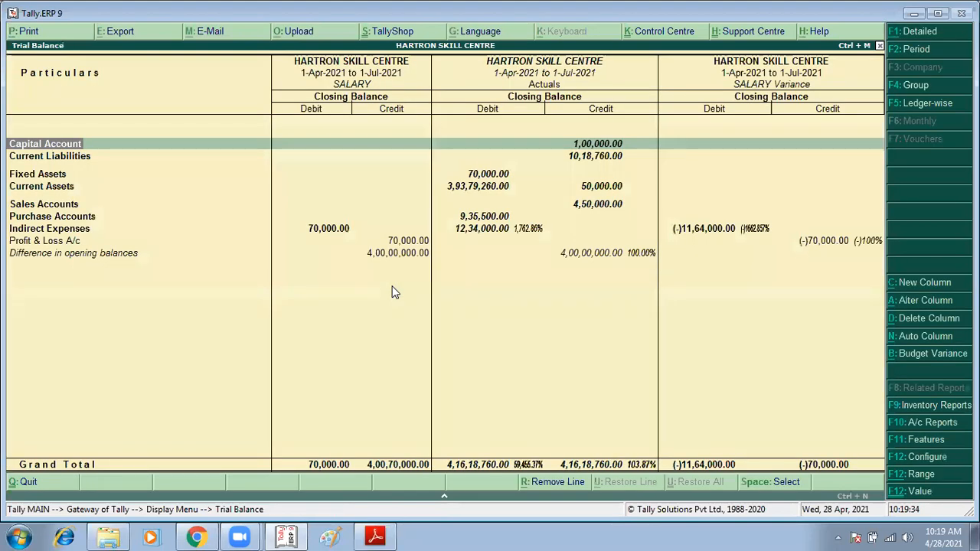
Go through the Trial Balance groups and open the group summary of Indirect Expenses
key(Down)
key(Down)
key(Down)
key(Down)
key(Down)
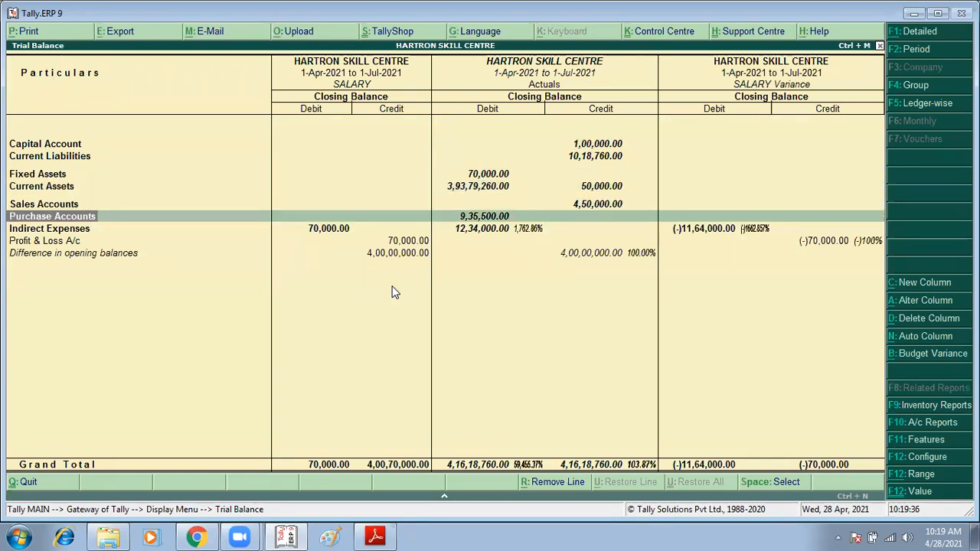
key(Down)
key(Up)
key(Up)
key(Up)
key(Up)
key(Up)
key(Up)
key(Down)
key(Down)
key(Down)
key(Down)
key(Down)
key(Down)
key(Up)
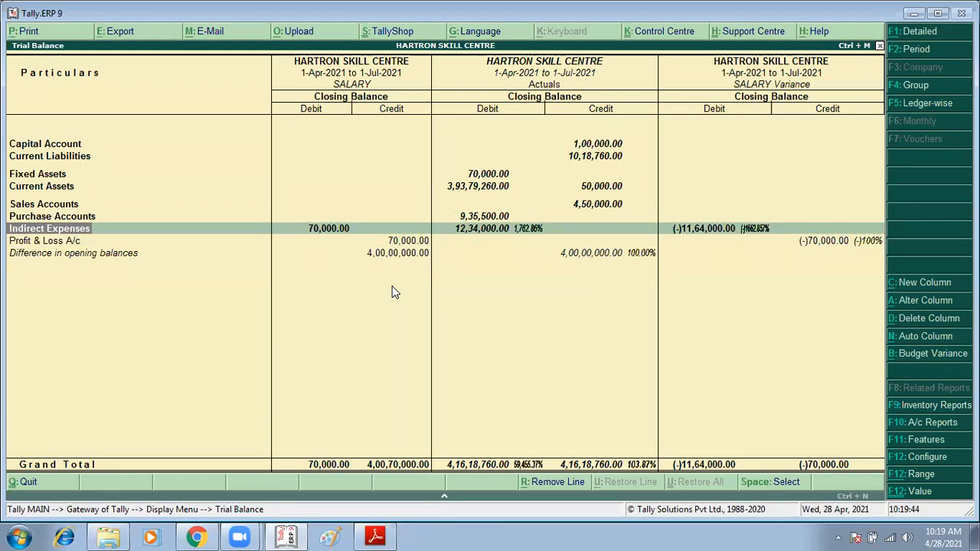
key(Return)
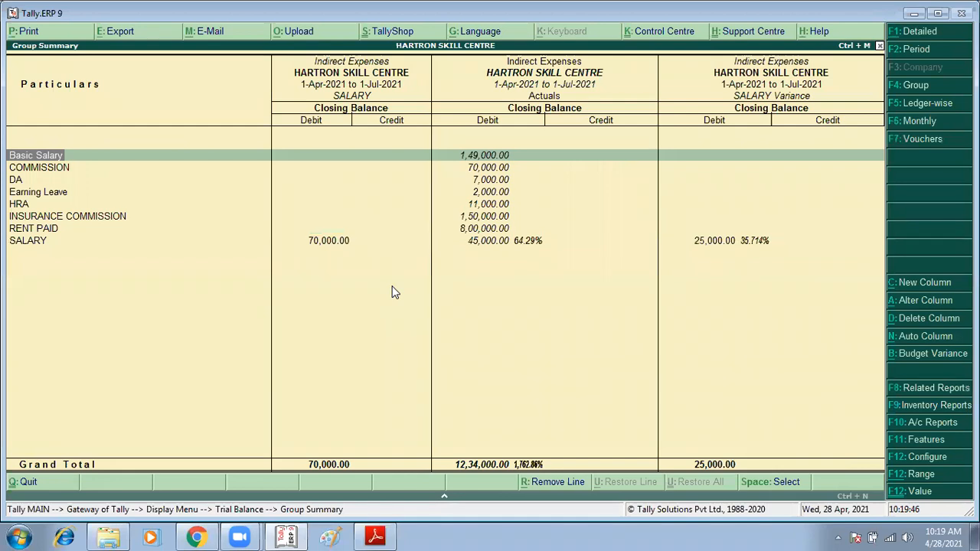
Examine the SALARY ledger's budget, actuals and variance figures for April to July, including the June and July payments
key(Down)
key(Down)
key(Down)
key(Down)
key(Down)
key(Down)
key(Down)
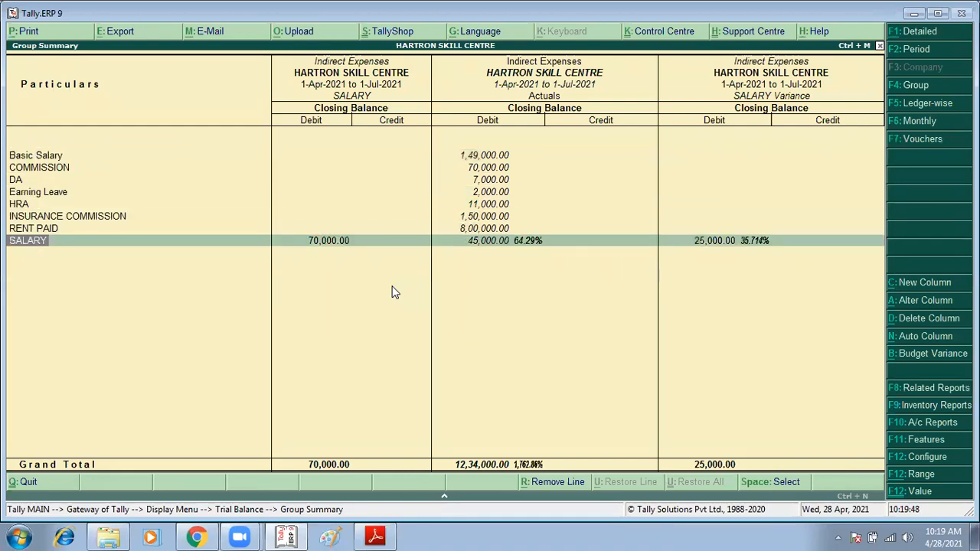
key(Right)
key(Right)
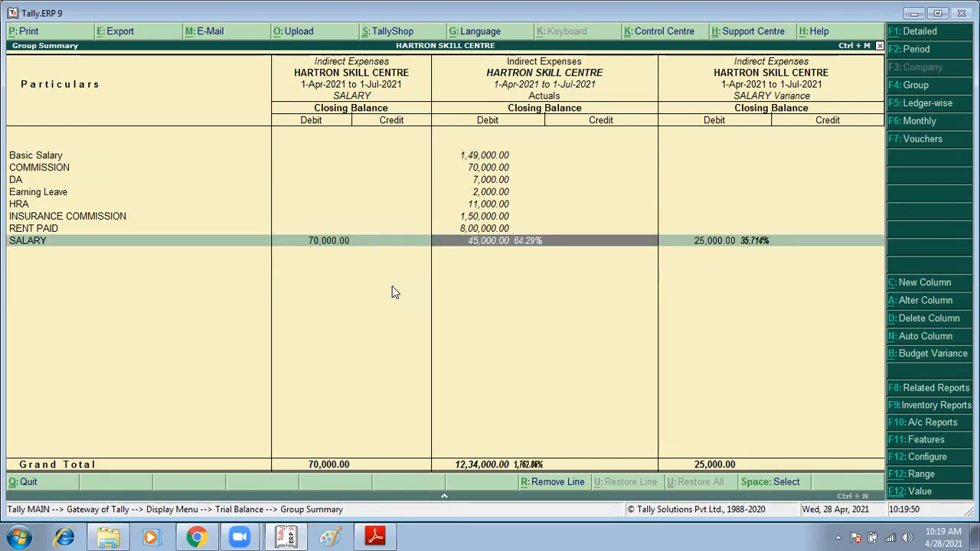
key(Right)
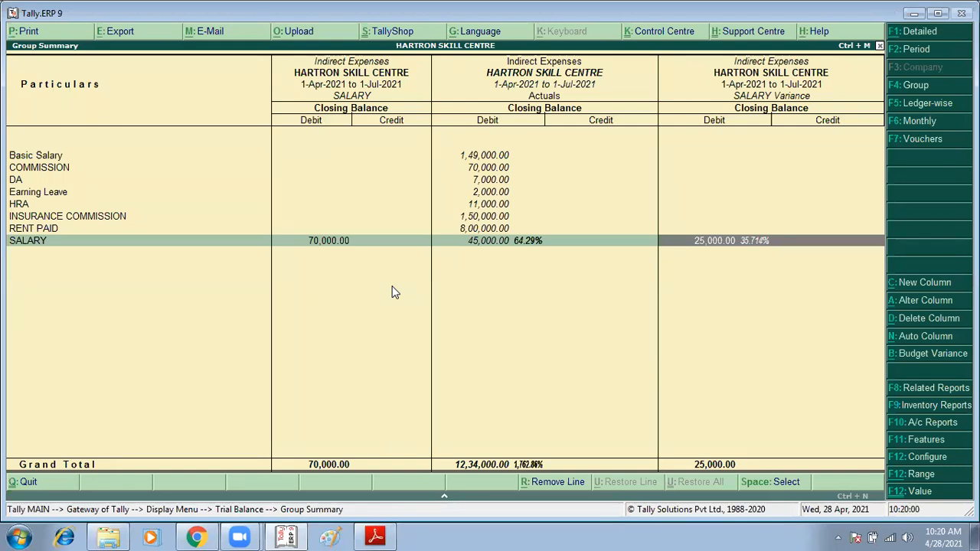
Open the SALARY ledger's monthly summary, go through the April to July amounts, and return to the Indirect Expenses summary
key(Left)
key(Return)
key(Up)
key(Up)
key(Up)
key(Down)
key(Down)
key(Down)
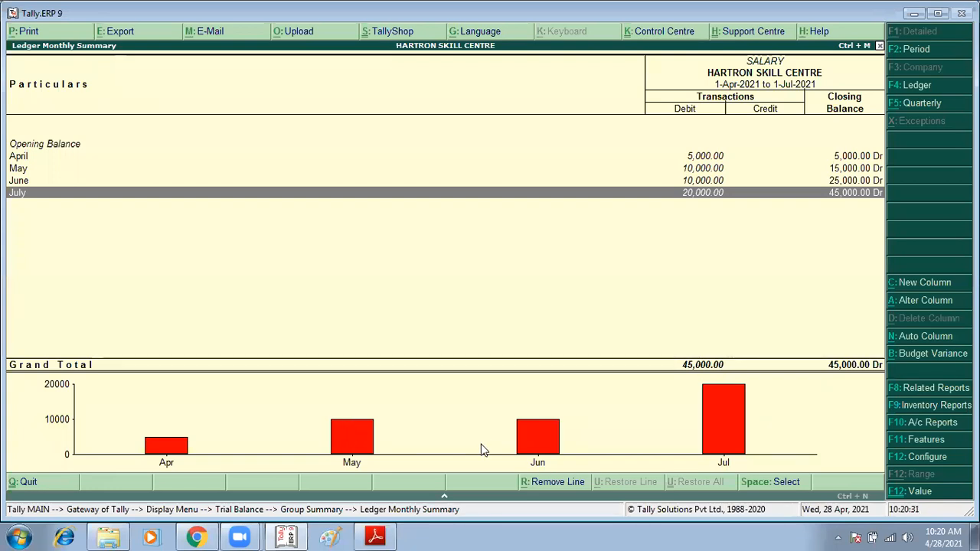
key(Escape)
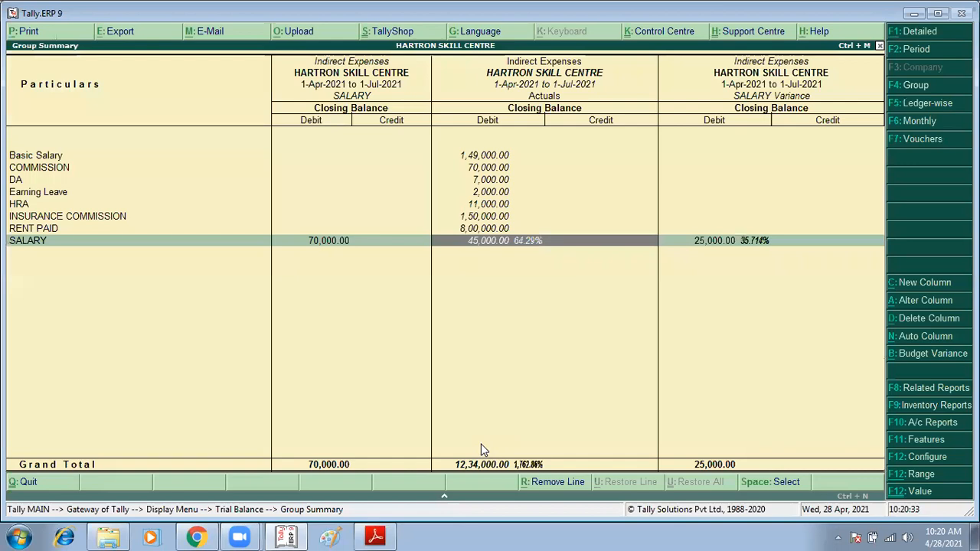
Bring up the budget selection for variance analysis from the group summary and go back to the display reports
key(alt+b)
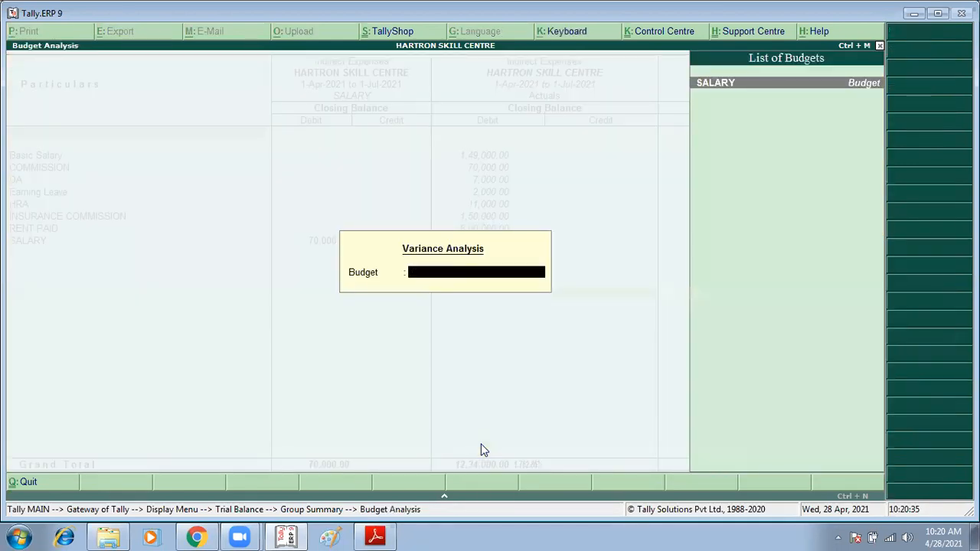
key(Escape)
key(Escape)
key(Escape)
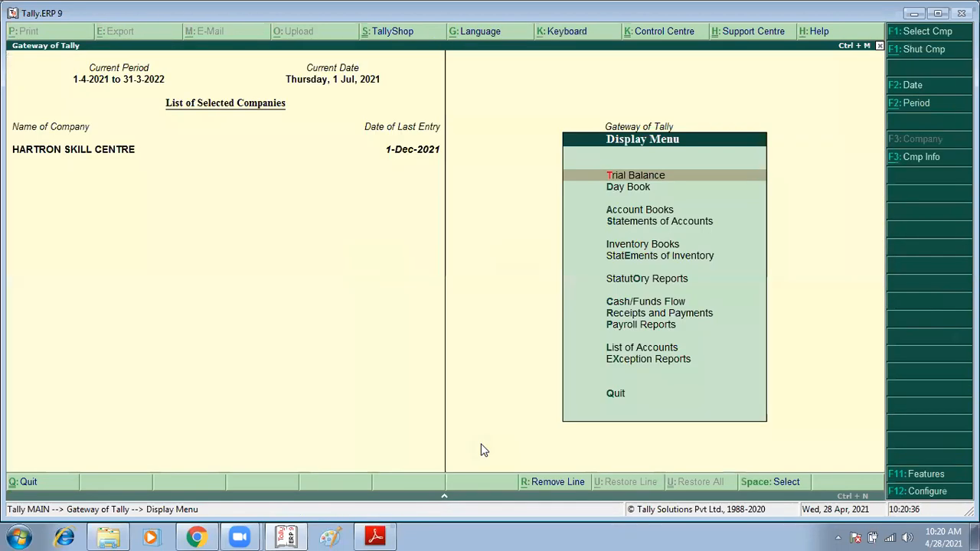
Reopen the Trial Balance, view the budgets offered for variance analysis, and return to the Gateway of Tally
key(Return)
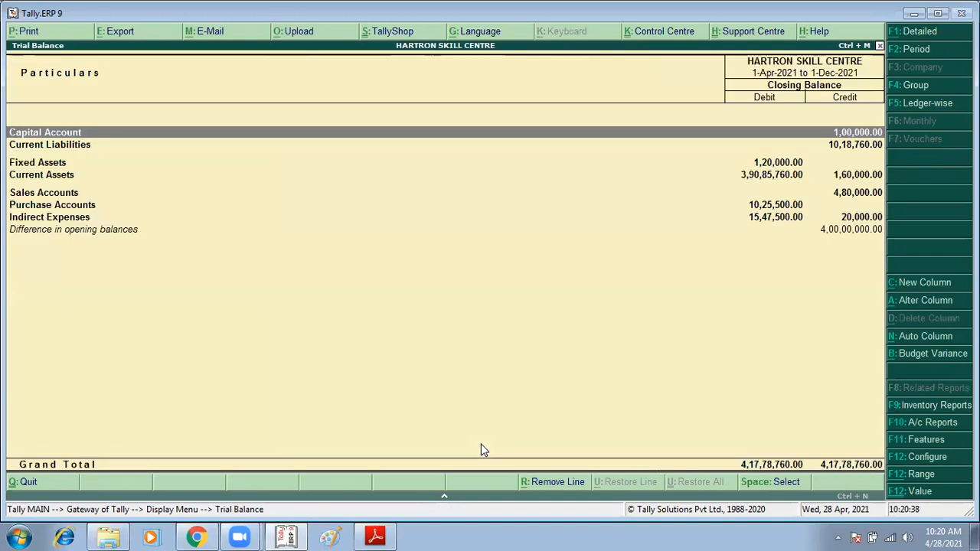
key(alt+b)
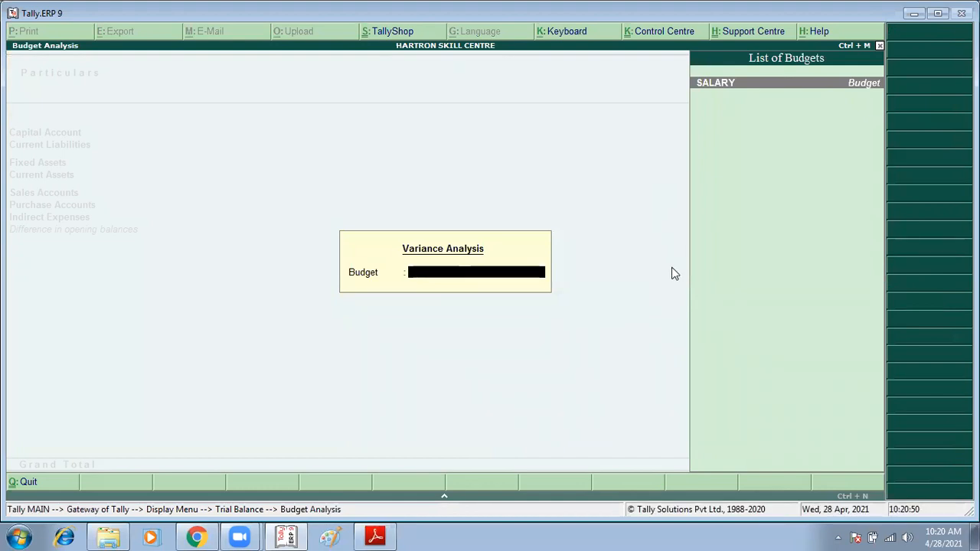
key(Escape)
key(Escape)
key(Escape)
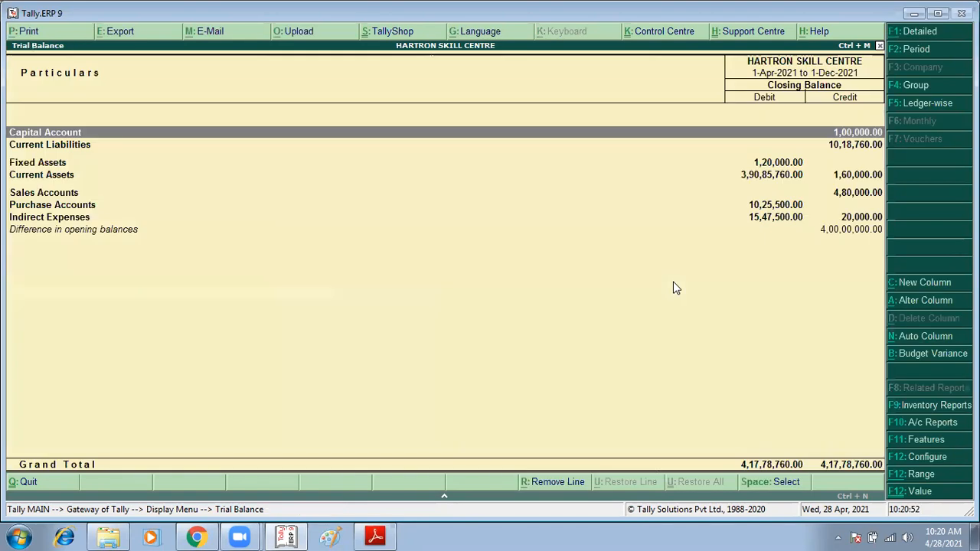
key(Escape)
key(n)
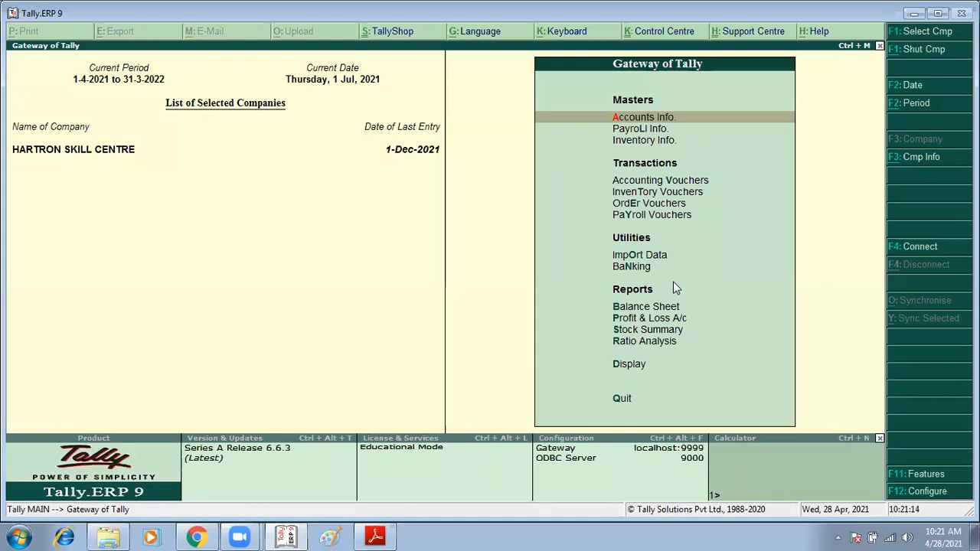
Check the exercise's budget list in the PDF and create a new budget named ADVERTISMENT under Primary in Tally
key(alt+Tab)
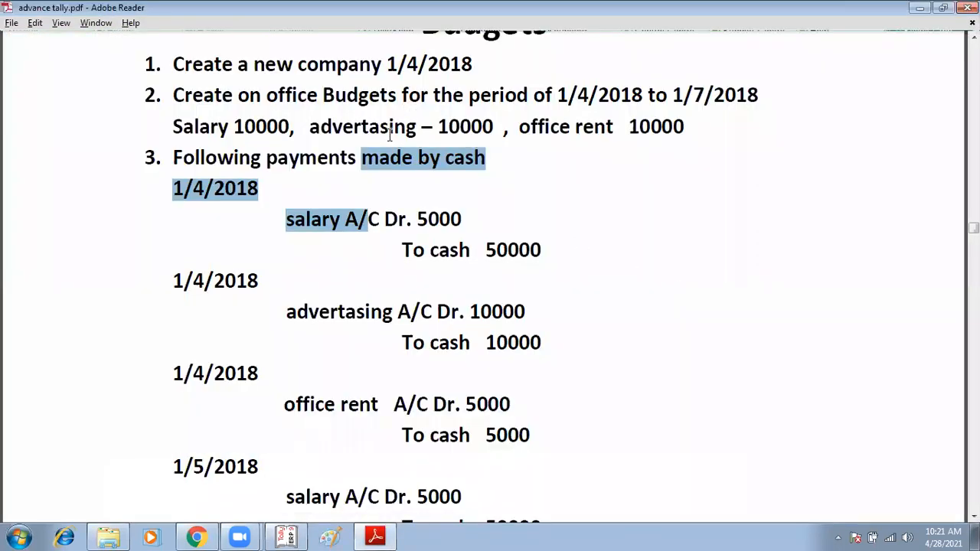
key(alt+Tab)
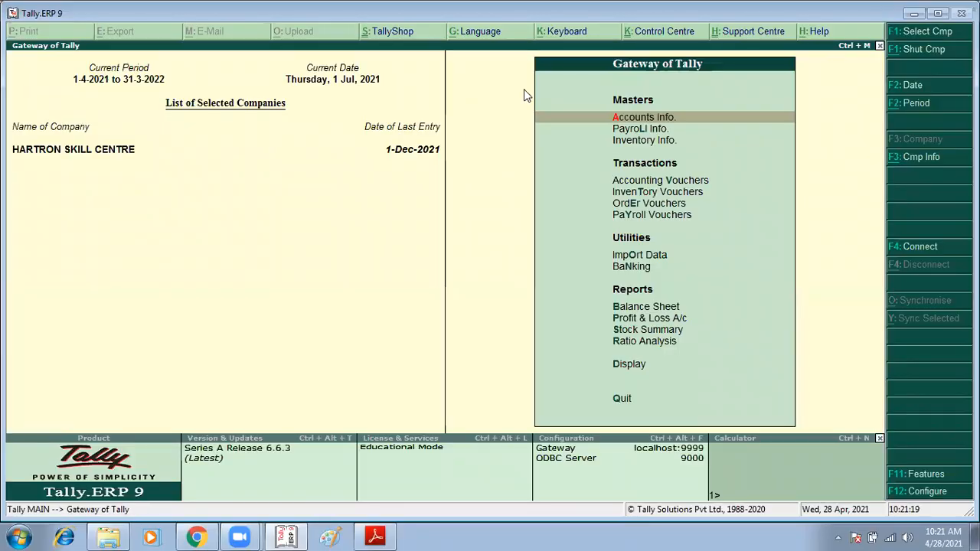
key(Return)
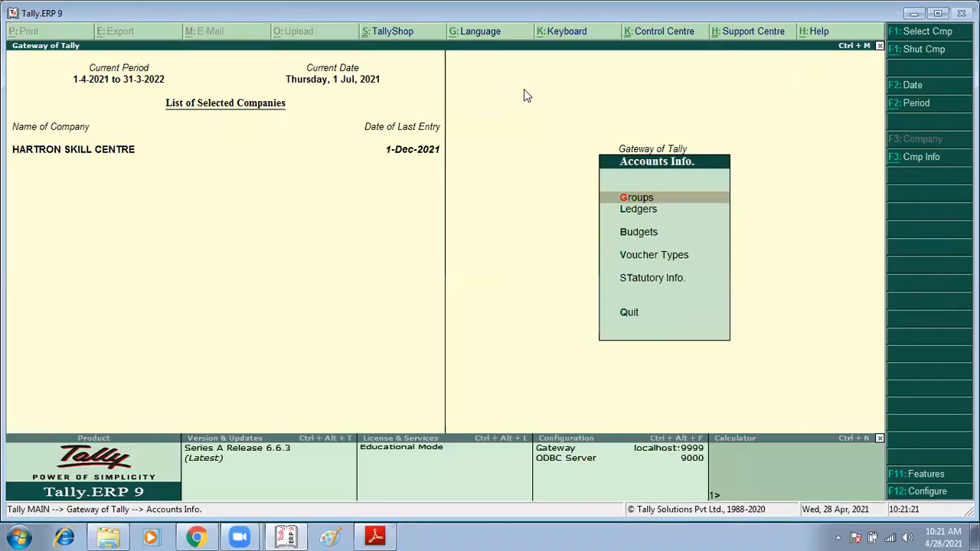
key(Down)
key(Down)
key(Return)
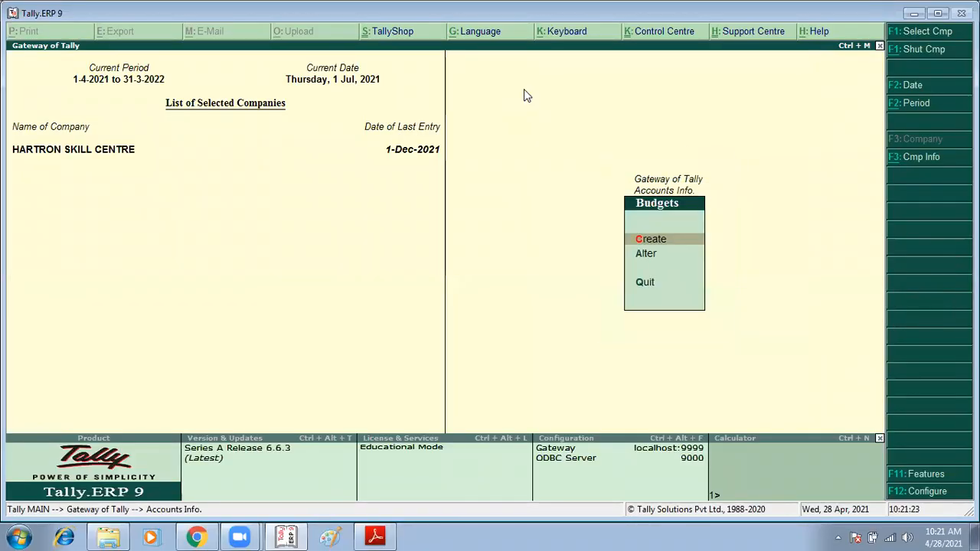
key(Return)
text(AD)
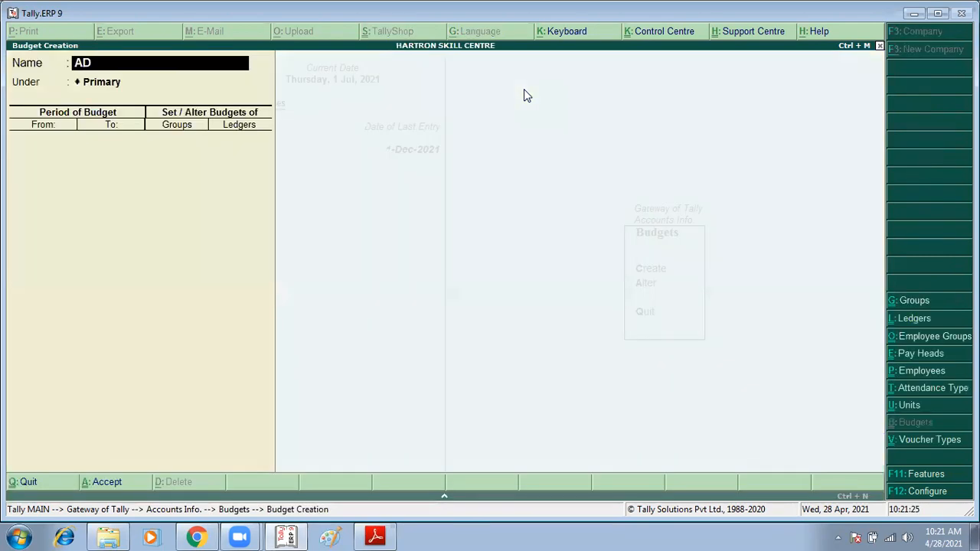
text(VERTISMENT)
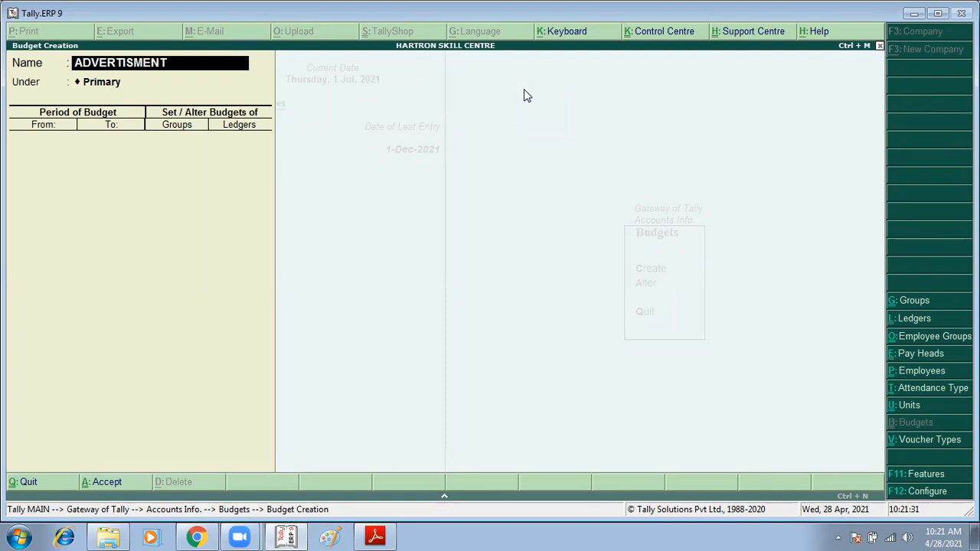
key(Return)
key(Return)
Consult the exercise for the budget period and set the ADVERTISMENT budget to run from 1-Dec-2021 to 1-Mar-2022
key(alt+Tab)
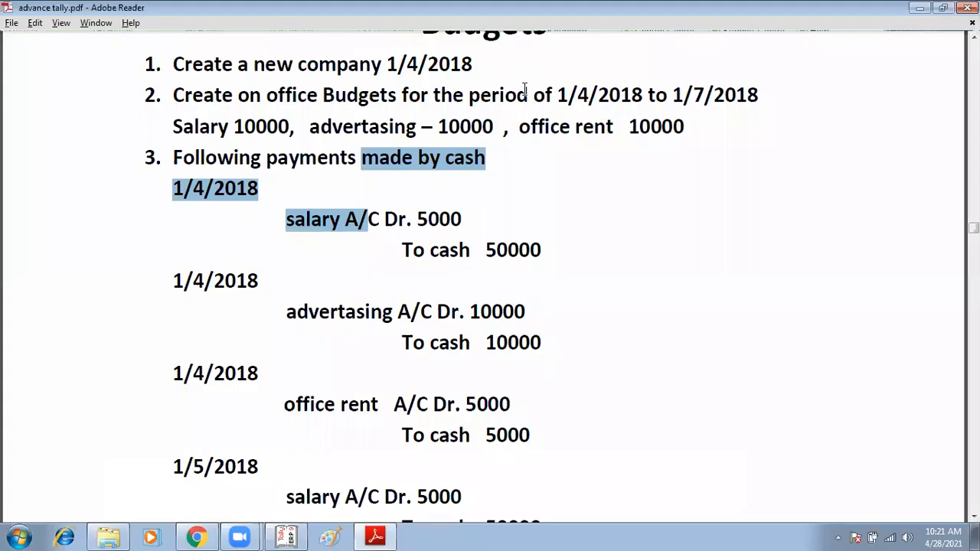
key(alt+Tab)
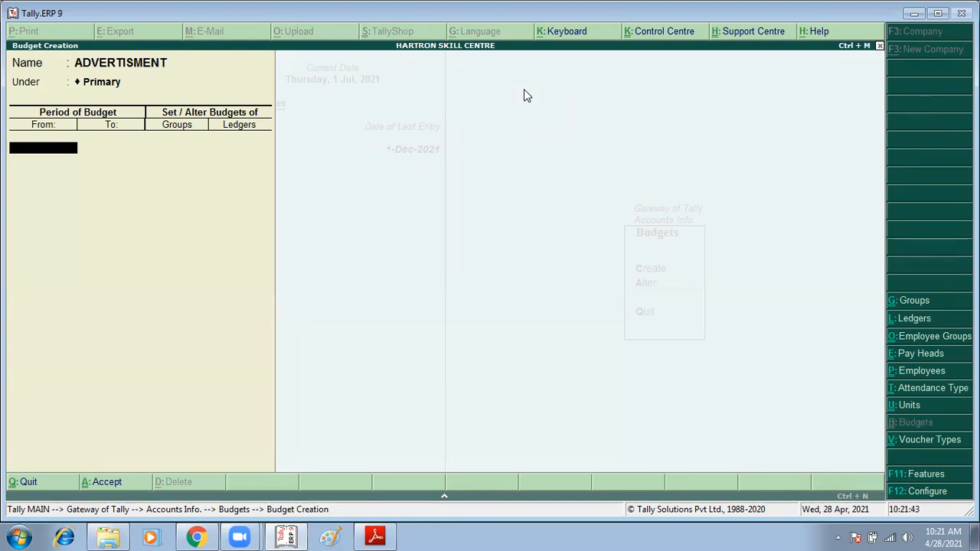
text(1/1)
key(BackSpace)
text(12/21)
key(Return)
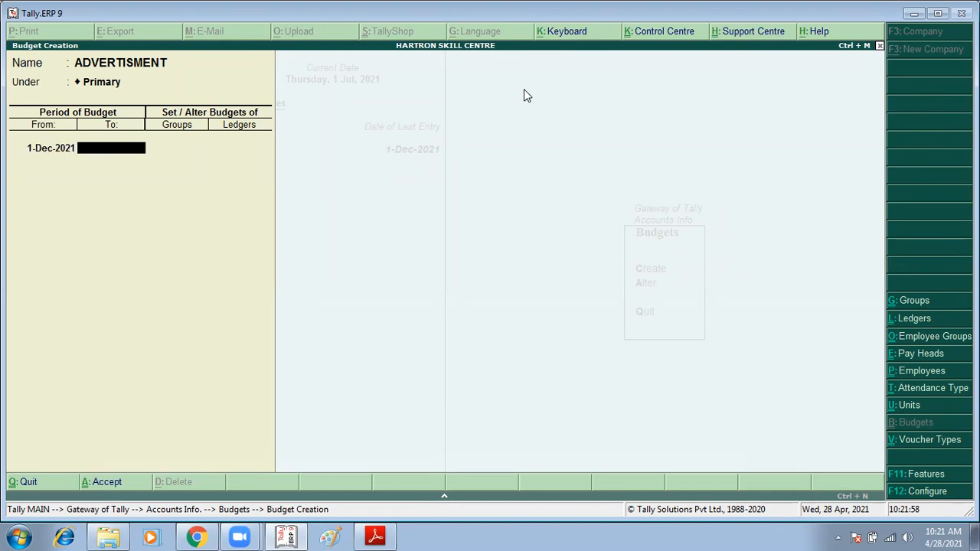
key(BackSpace)
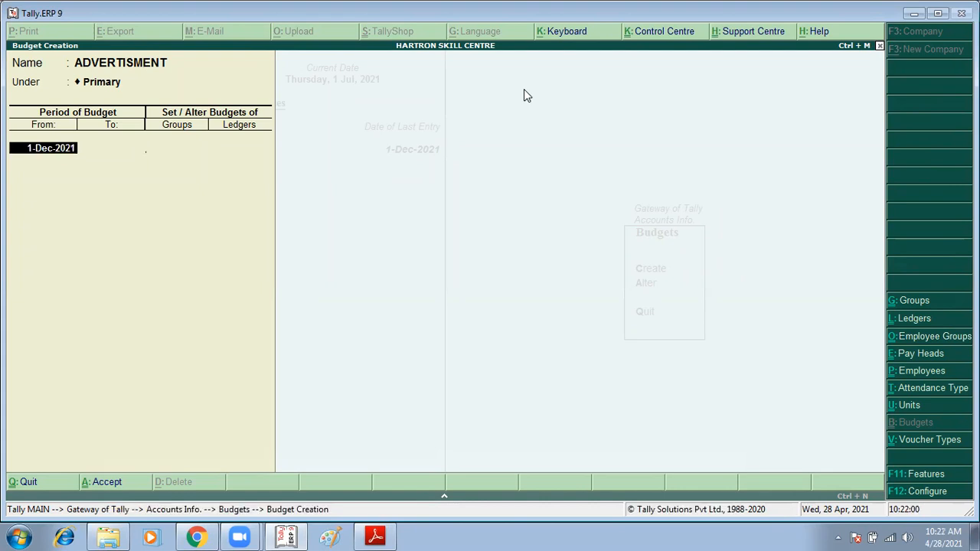
key(Return)
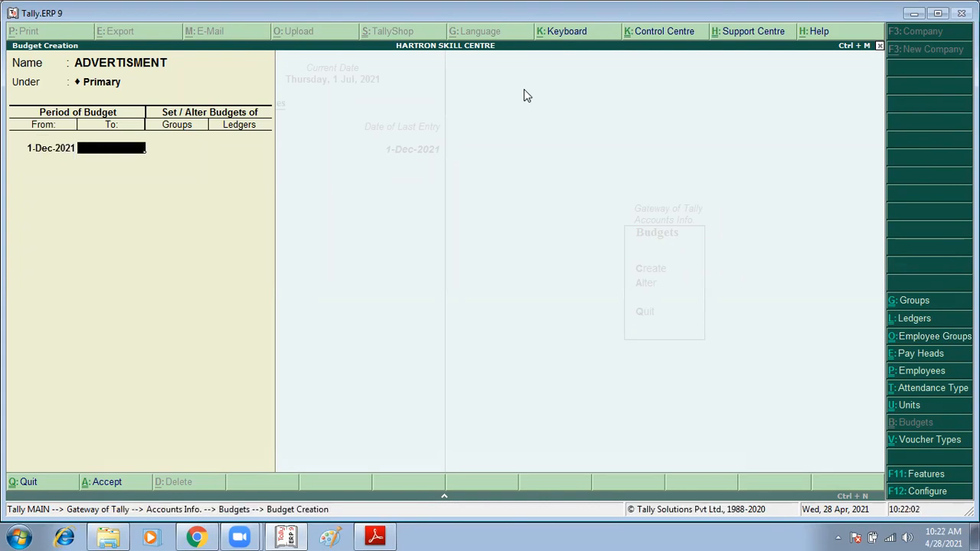
text(1/3/22)
key(Return)
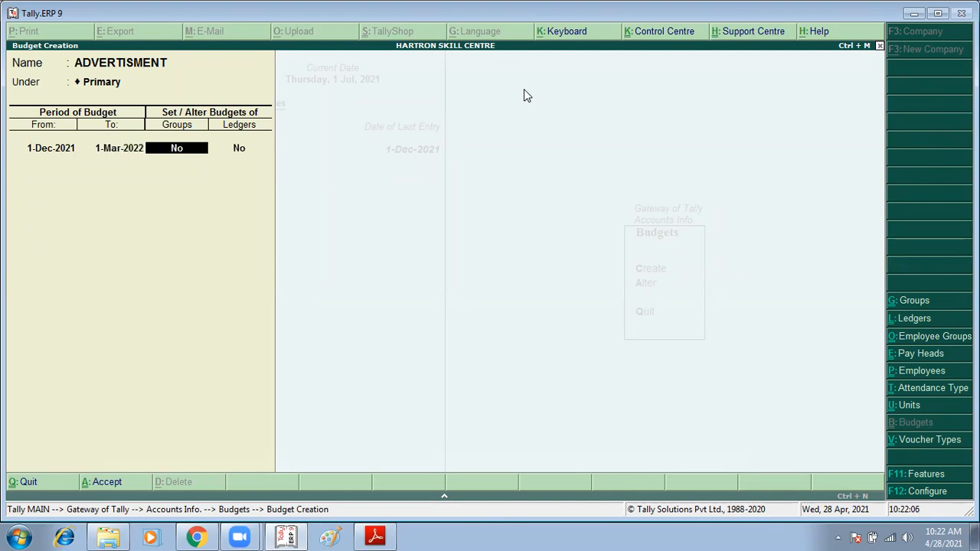
key(BackSpace)
key(BackSpace)
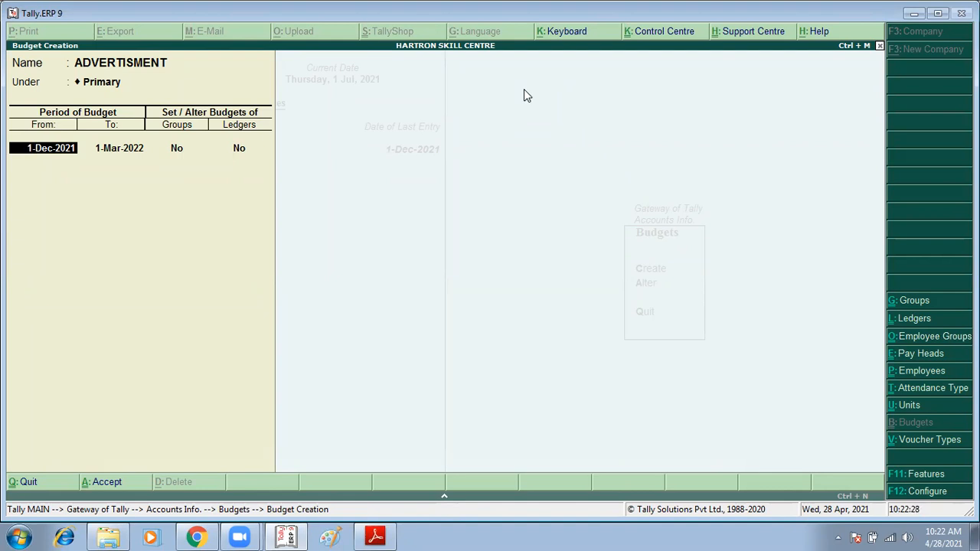
Enable ledger budgets for the period and create an ADVERTISMENT ledger under Indirect Expenses for the budget line
key(Return)
key(Return)
key(Return)
text(Y)
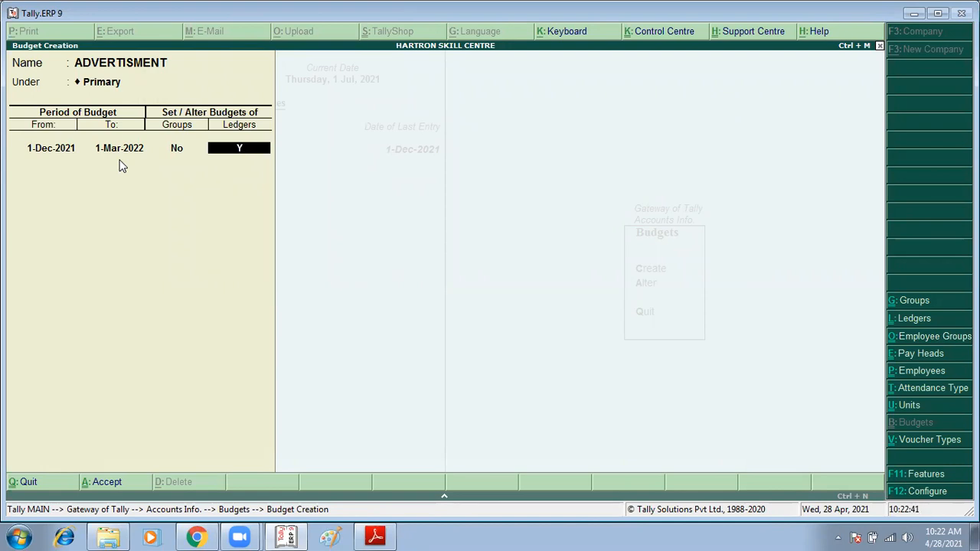
key(Return)
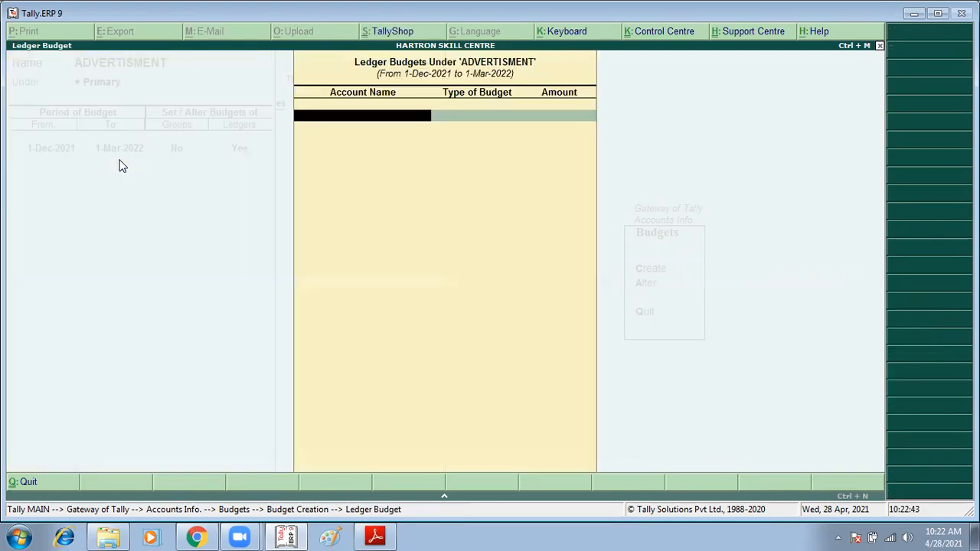
key(alt+c)
text(ADVERTISMENT)
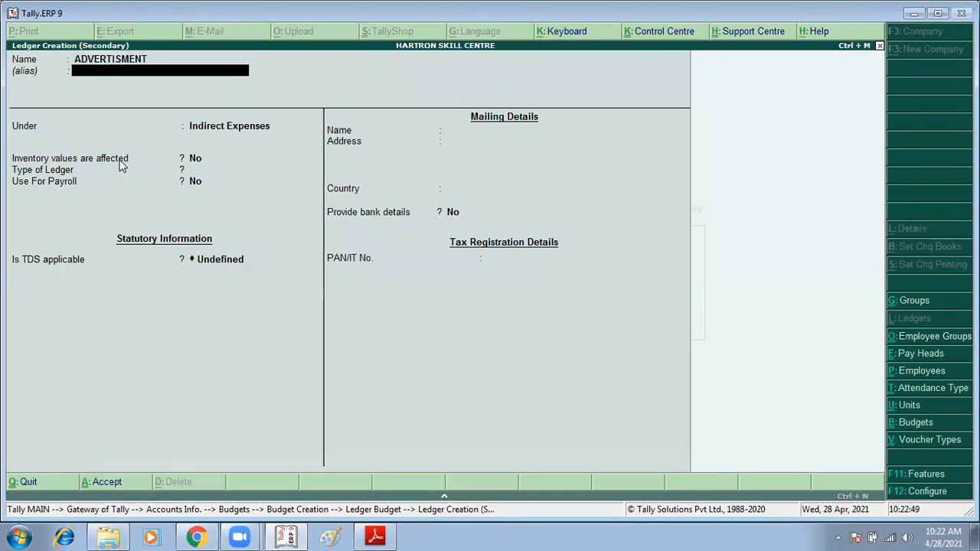
key(Return)
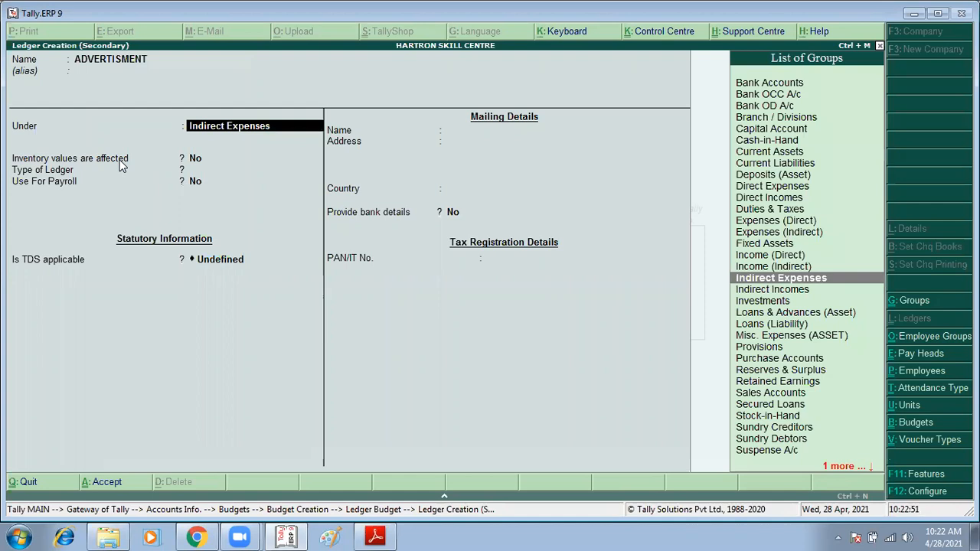
key(ctrl+a)
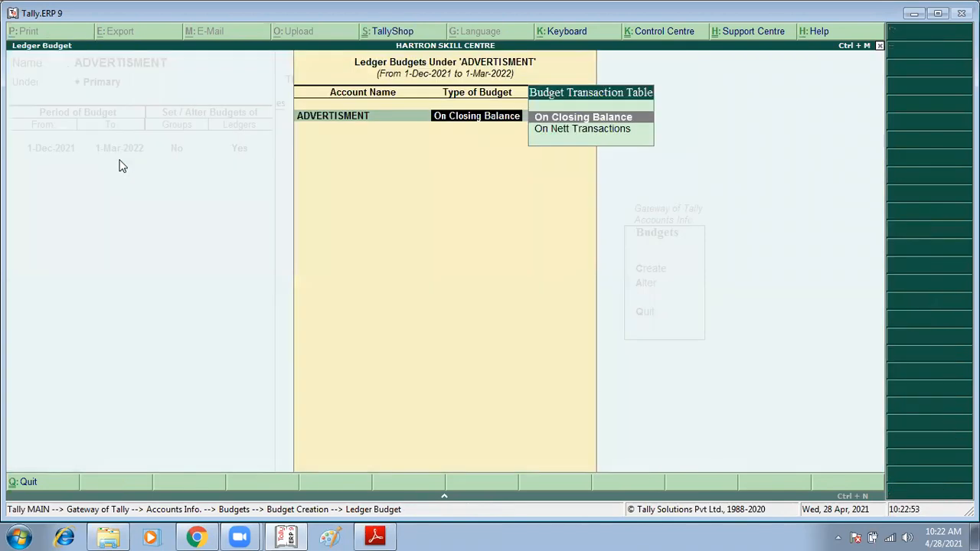
Budget the ADVERTISMENT ledger at 50000 on nett transactions, finish the budget and leave the Budgets menu
key(Down)
key(Return)
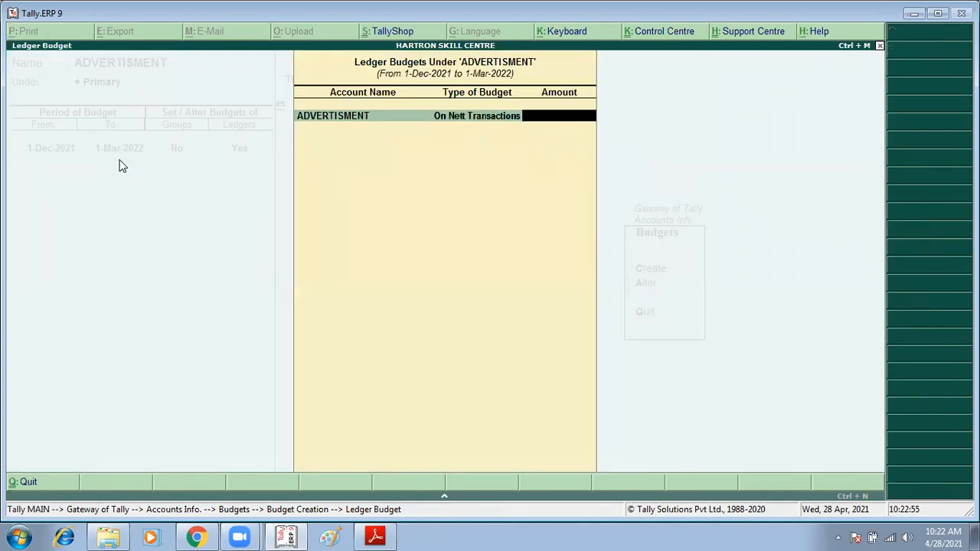
text(50000)
key(Return)
key(Return)
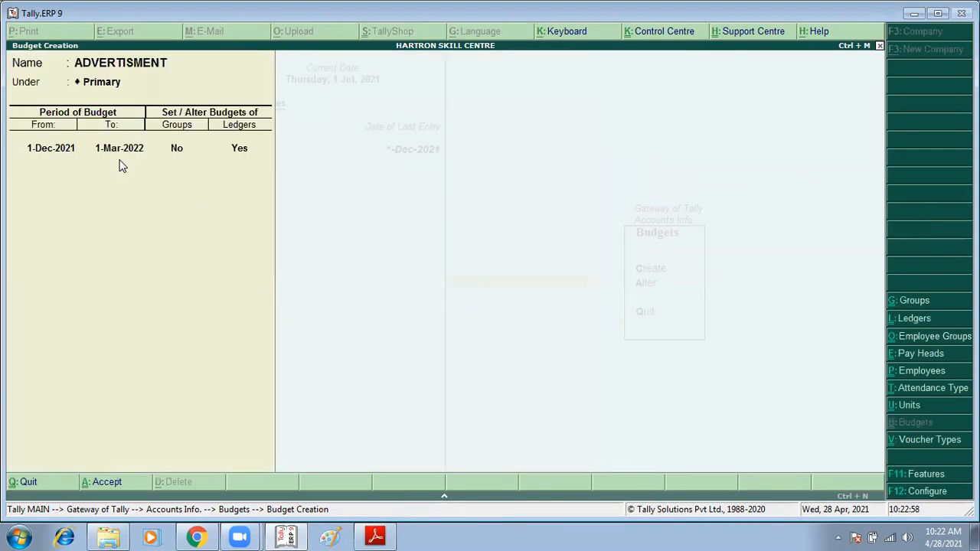
key(Escape)
key(Escape)
key(y)
key(Escape)
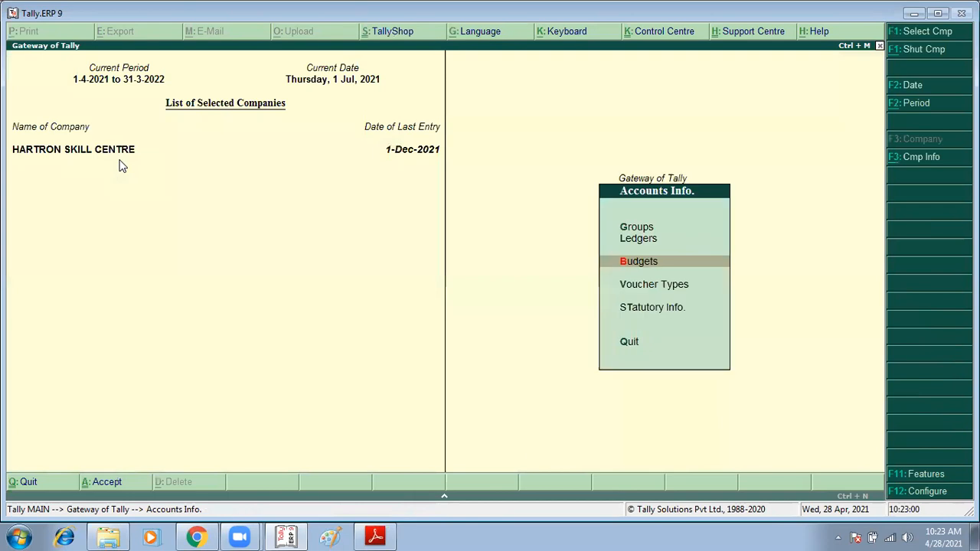
Start a payment voucher from Accounting Vouchers and select ADVERTISMENT as the debit ledger
key(Escape)
key(Down)
key(Down)
key(Down)
key(Down)
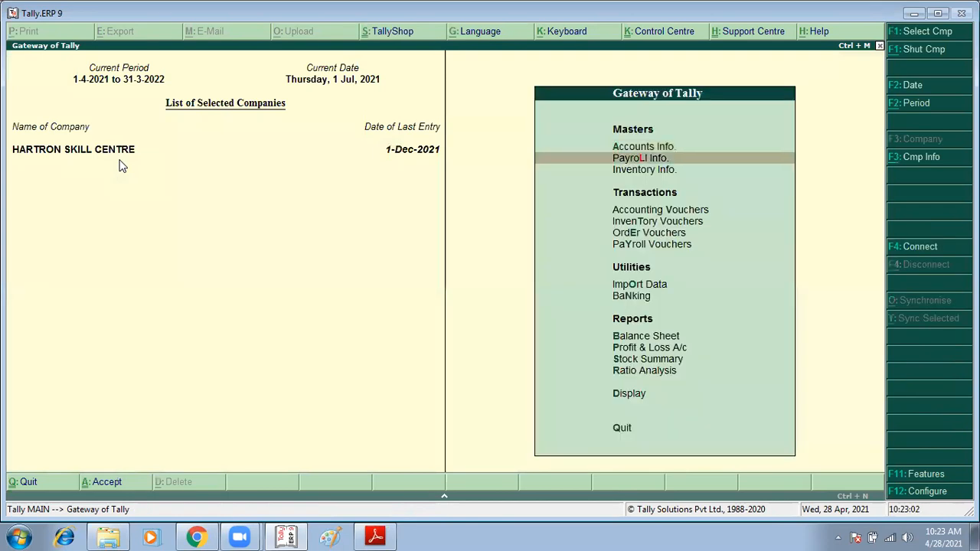
key(Up)
key(Return)
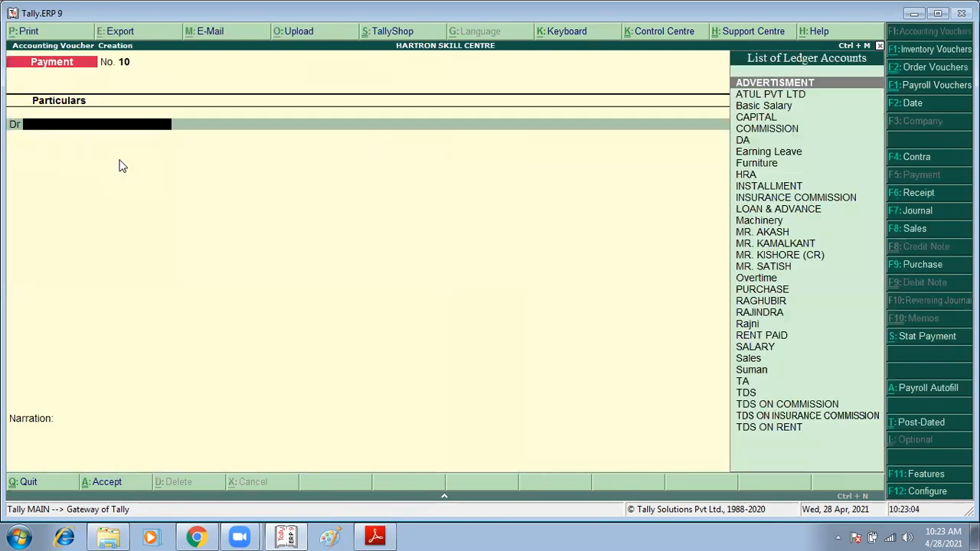
text(AD)
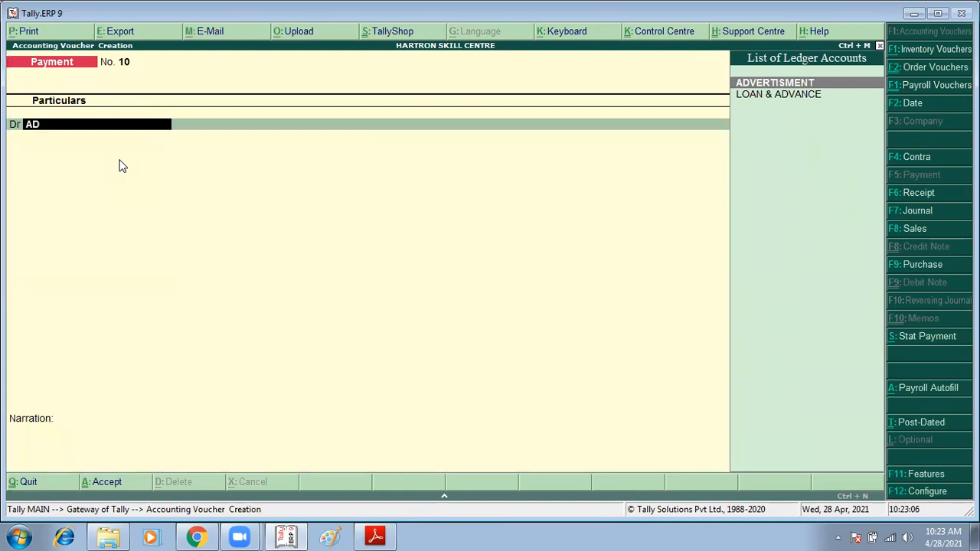
key(Return)
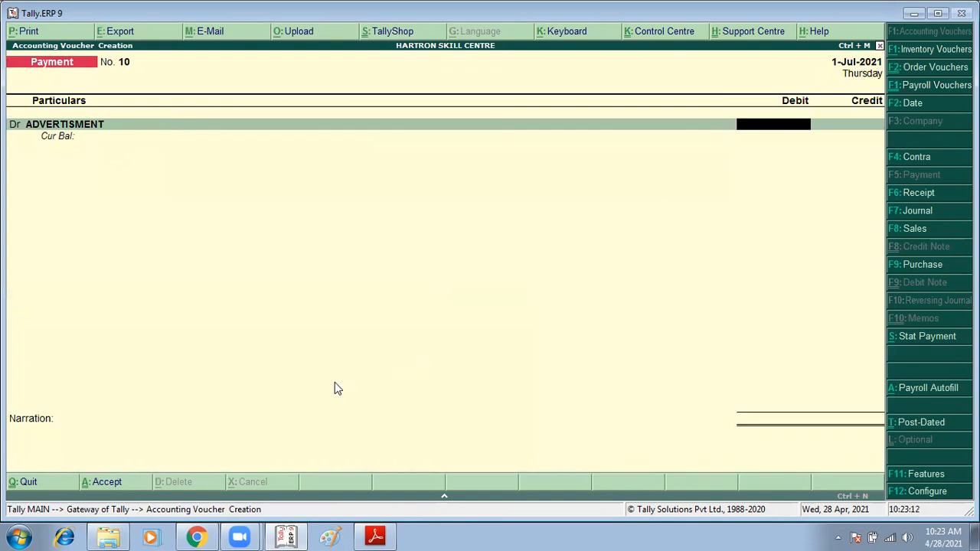
Set the payment voucher's date to 1-Dec-2021
key(F2)
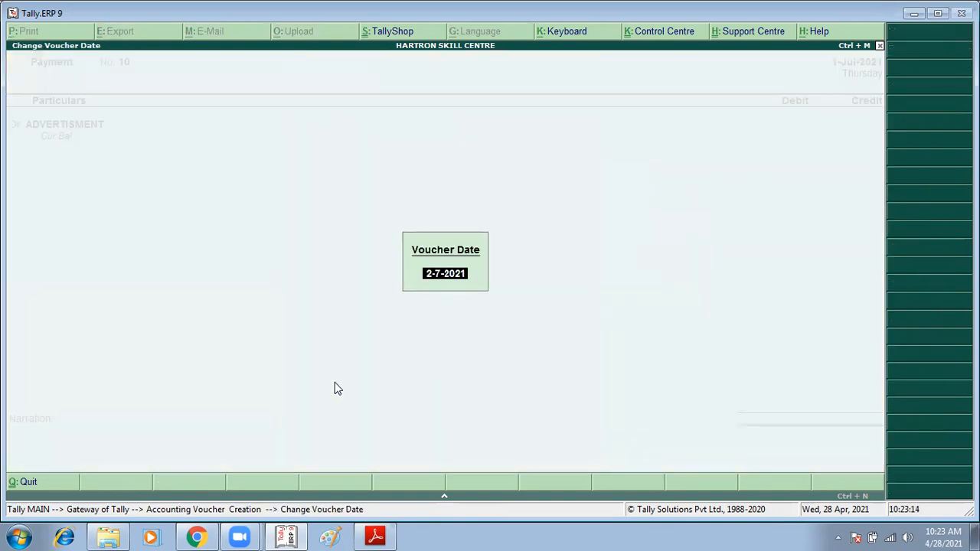
text(1/12/21)
key(Return)
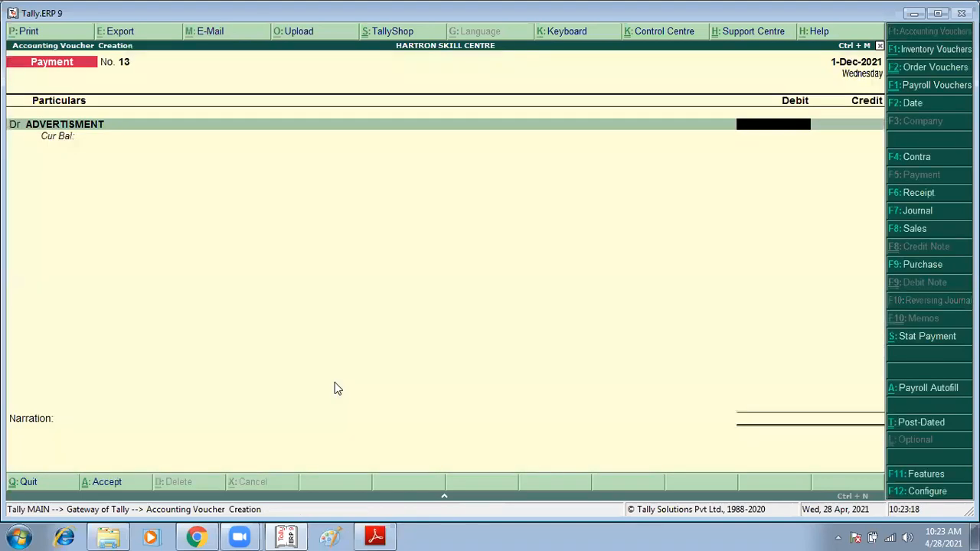
Debit 3000 to ADVERTISMENT and select Cash as the credit ledger in the payment voucher
text(3000)
key(Return)
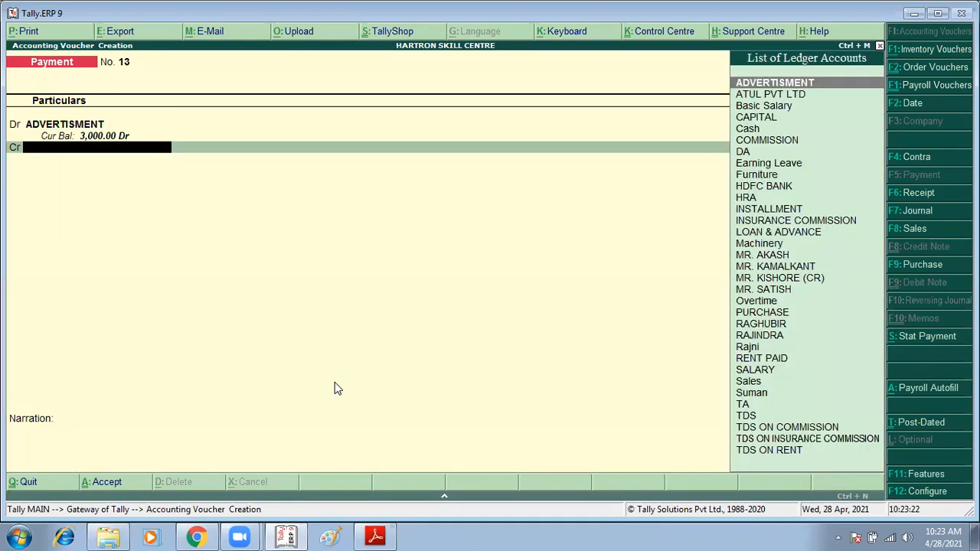
text(ca)
key(Down)
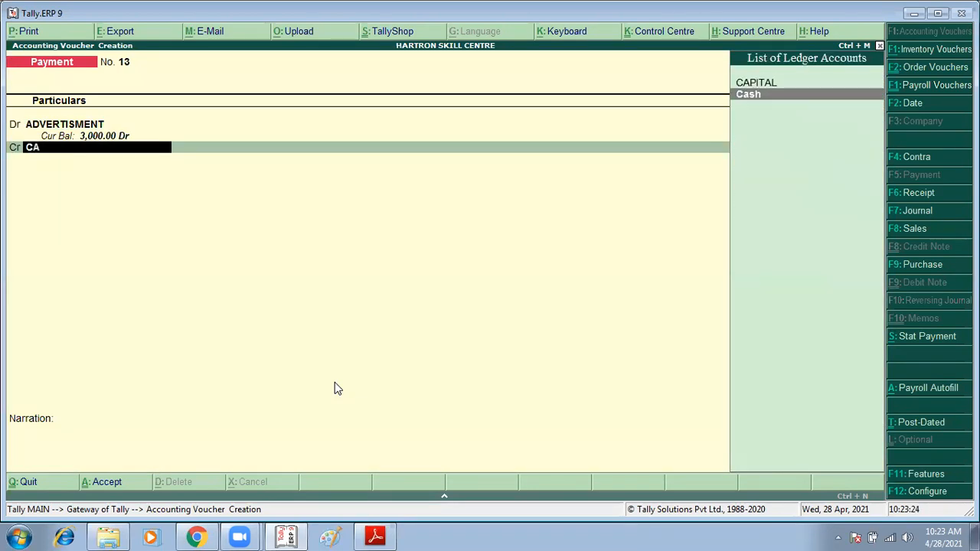
key(Return)
Alter the Cash ledger's opening balance to 4000000 from within the voucher, and save the payment without a narration
key(BackSpace)
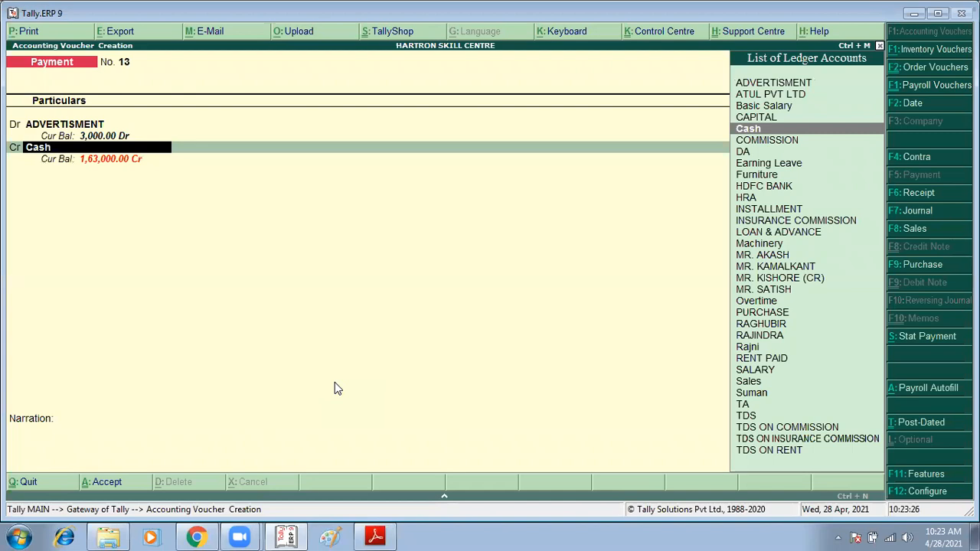
key(ctrl+Return)
key(Return)
text(4000000)
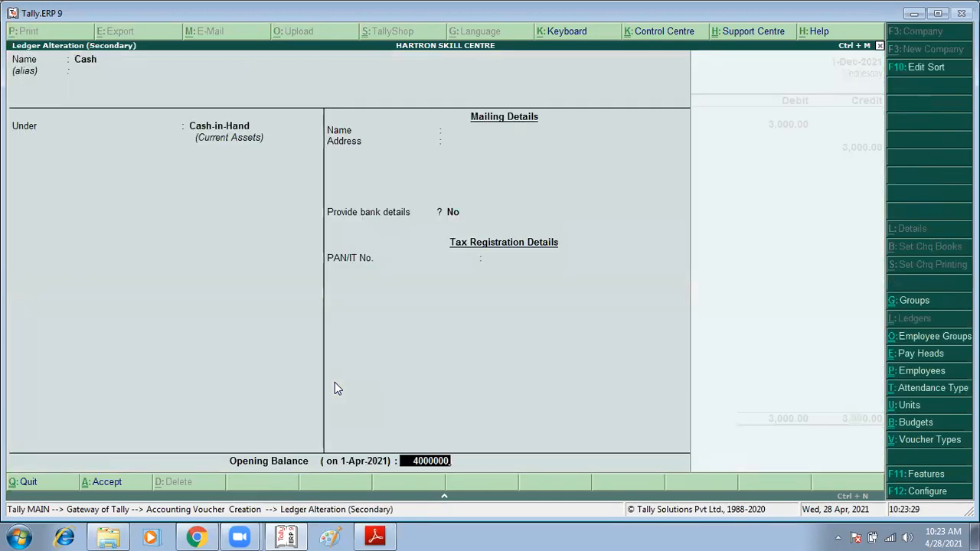
key(Return)
key(Return)
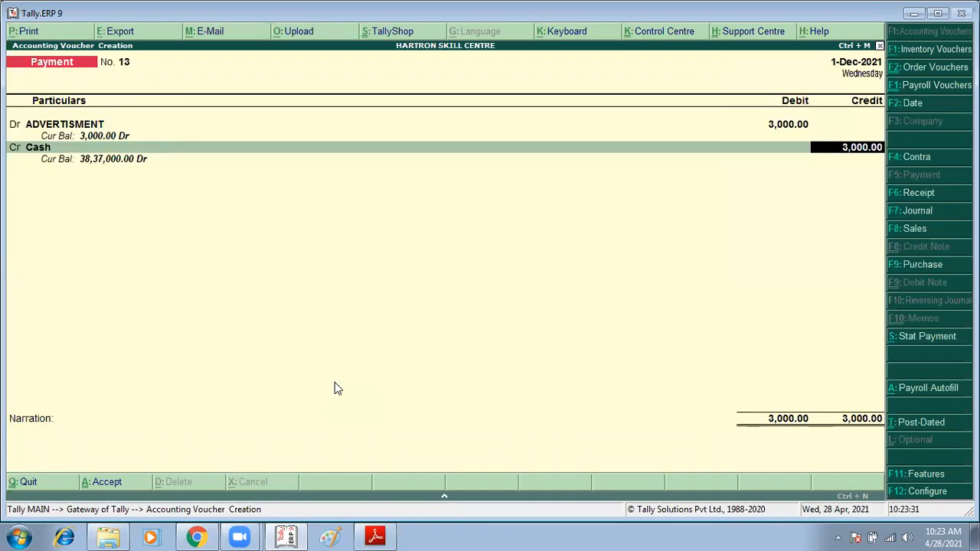
key(Return)
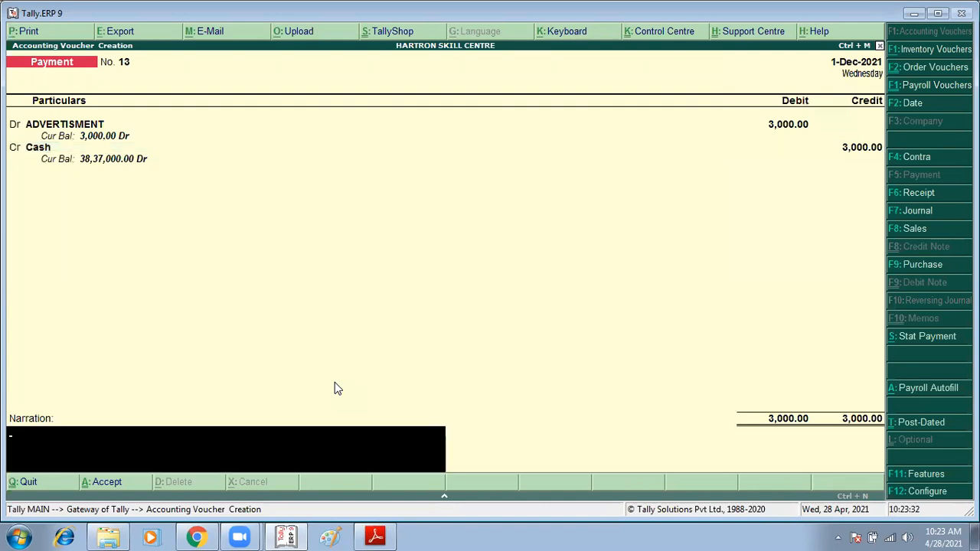
key(Return)
key(Return)
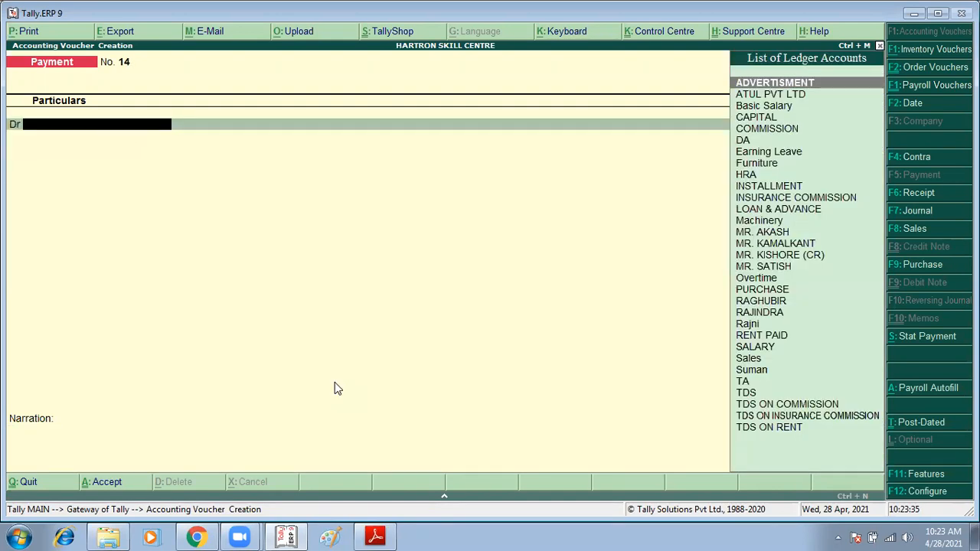
Set the new payment voucher's date to 1-Jan-2022
key(F2)
text(1/11/22)
key(Return)
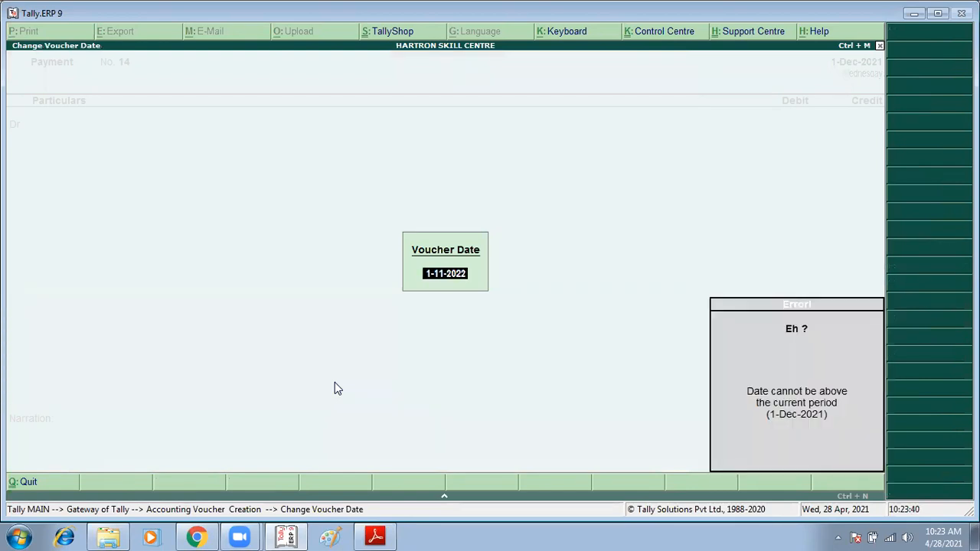
text(12)
key(BackSpace)
text(/2)
key(BackSpace)
text(1/22)
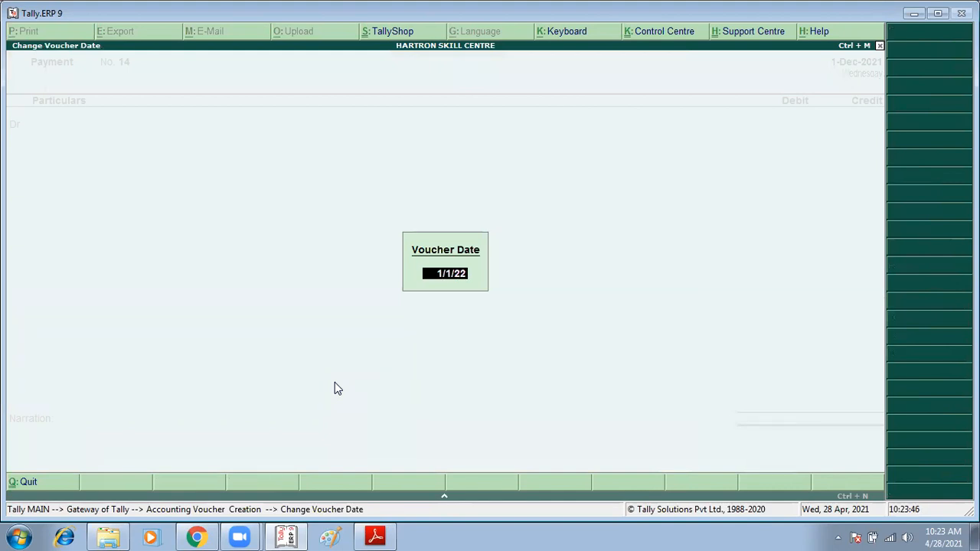
key(Return)
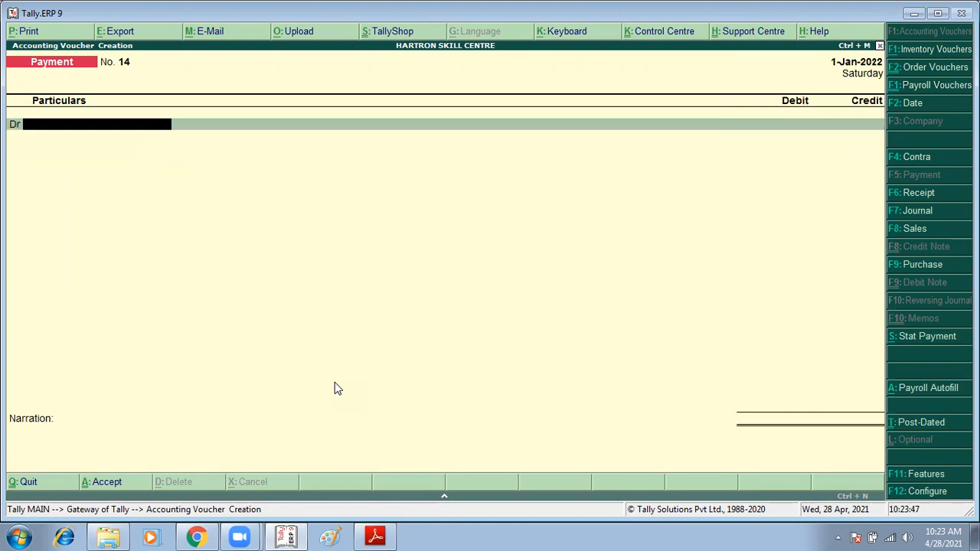
Record a payment of 5000 debited to ADVERTISMENT and credited to Cash, and save the voucher without a narration
text(AD)
key(Return)
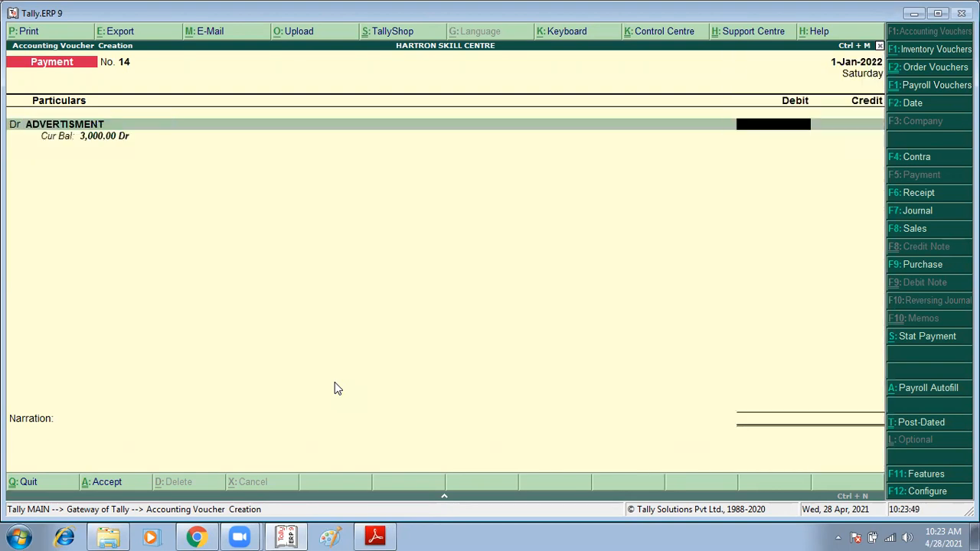
text(5000)
key(Return)
key(Return)
key(Return)
key(Return)
key(Return)
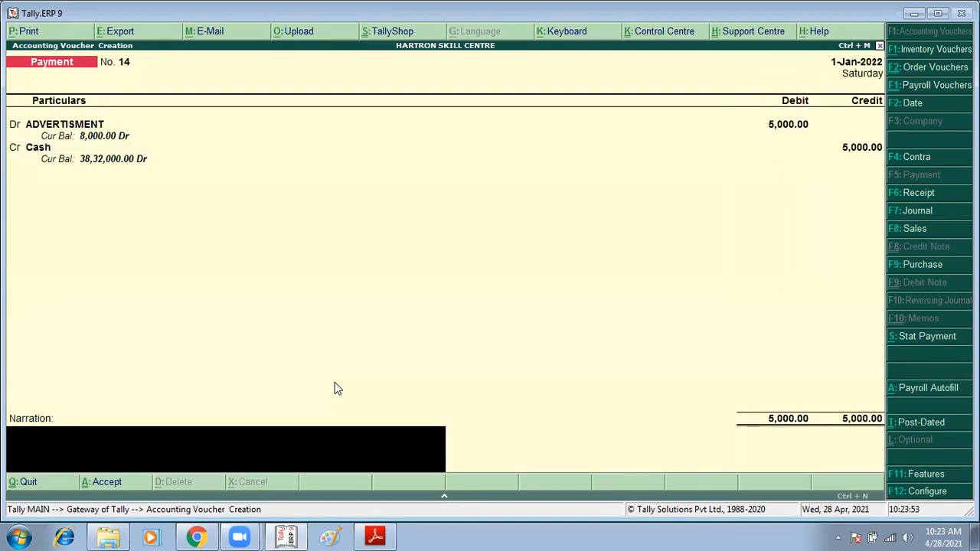
key(Return)
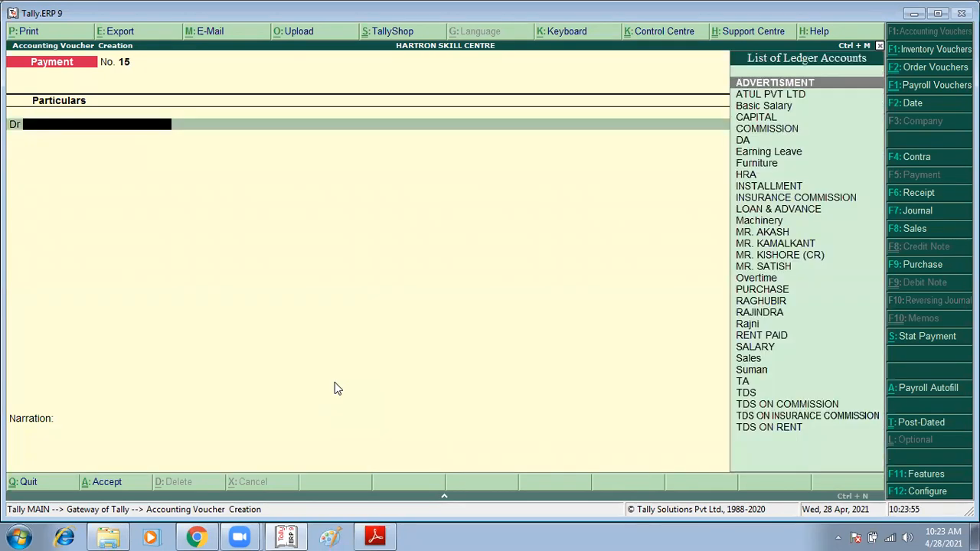
Record a payment dated 1-Mar-2022 of 4000 debited to ADVERTISMENT and credited to Cash, and save the voucher
key(F2)
text(1-3)
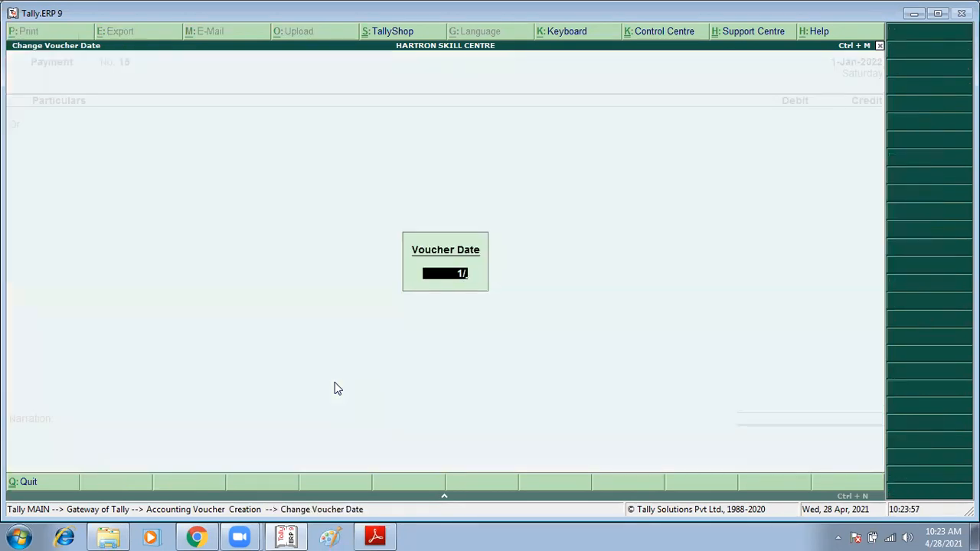
key(Return)
text(AD)
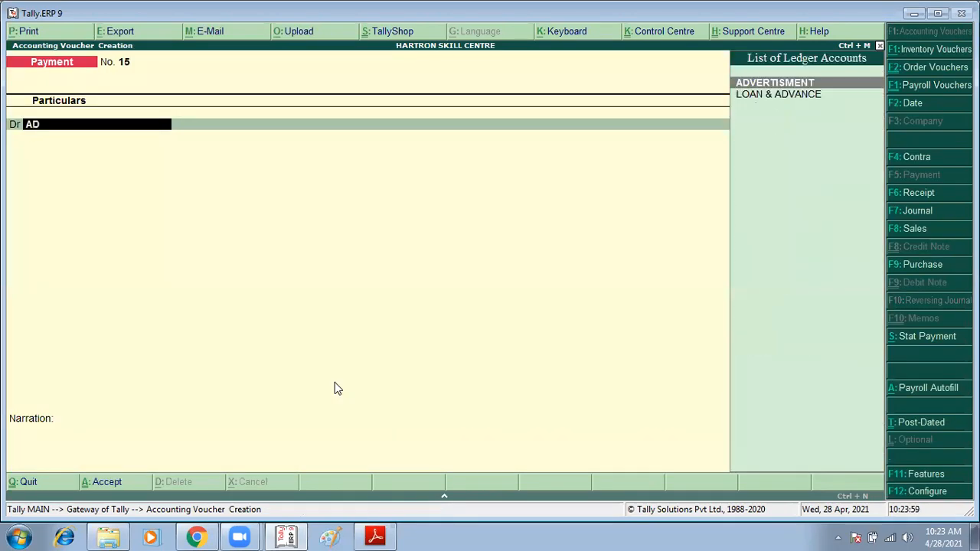
key(Return)
text(4000)
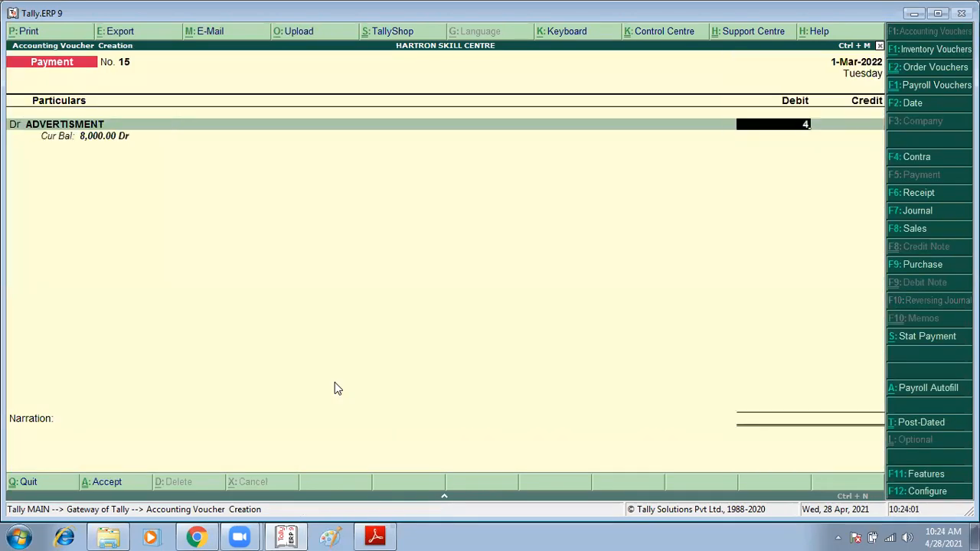
key(Return)
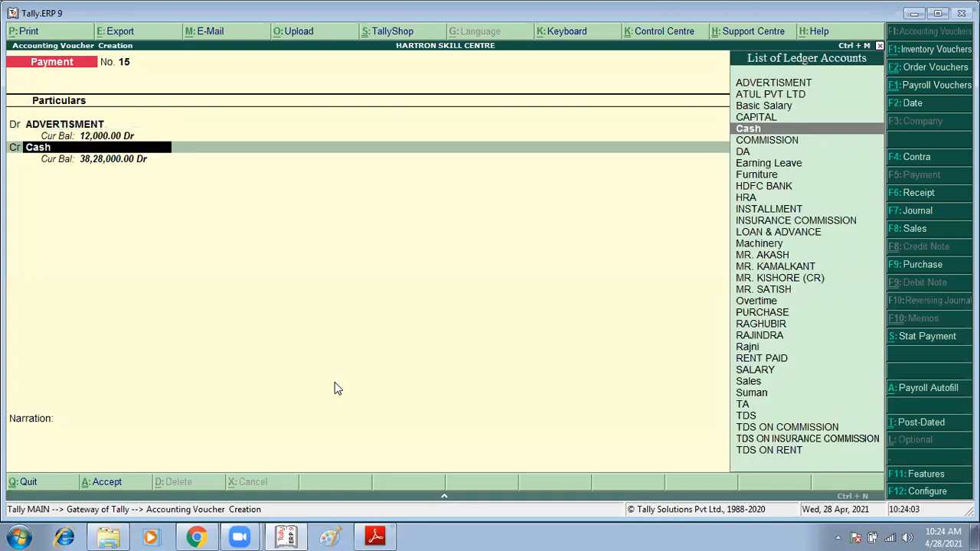
key(Return)
key(Return)
key(Return)
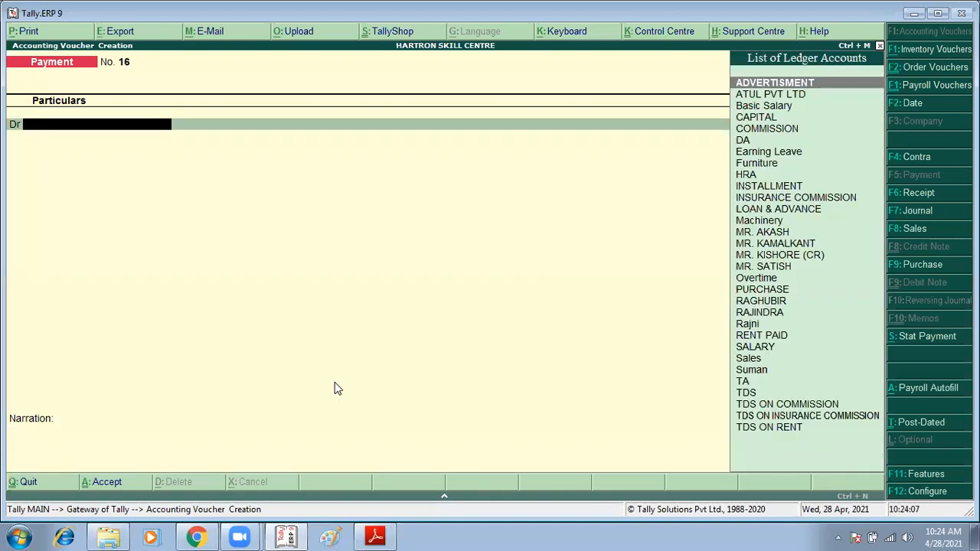
Leave voucher entry and display the company's Trial Balance
key(Escape)
key(Return)
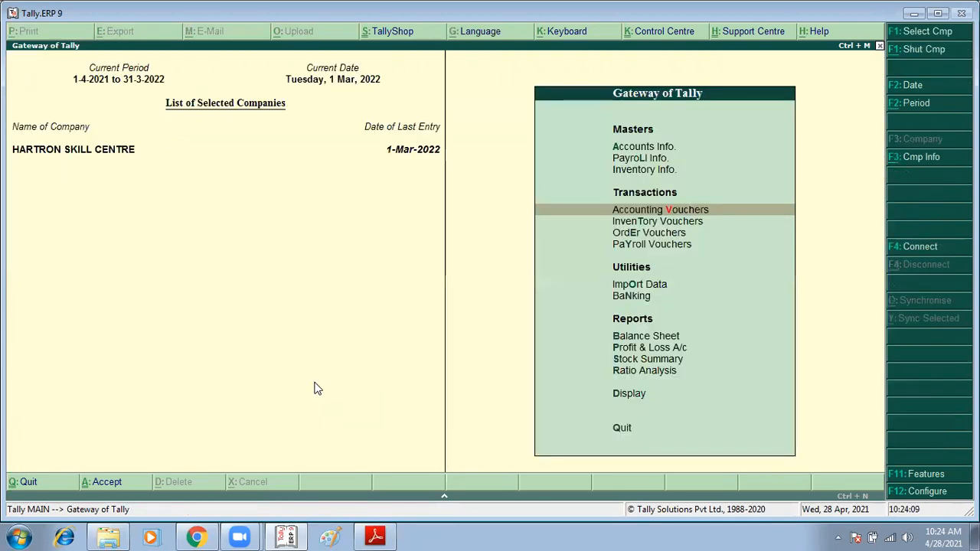
key(Down)
key(Down)
key(Down)
key(Down)
key(Down)
key(Down)
key(Down)
key(Down)
key(Down)
key(Down)
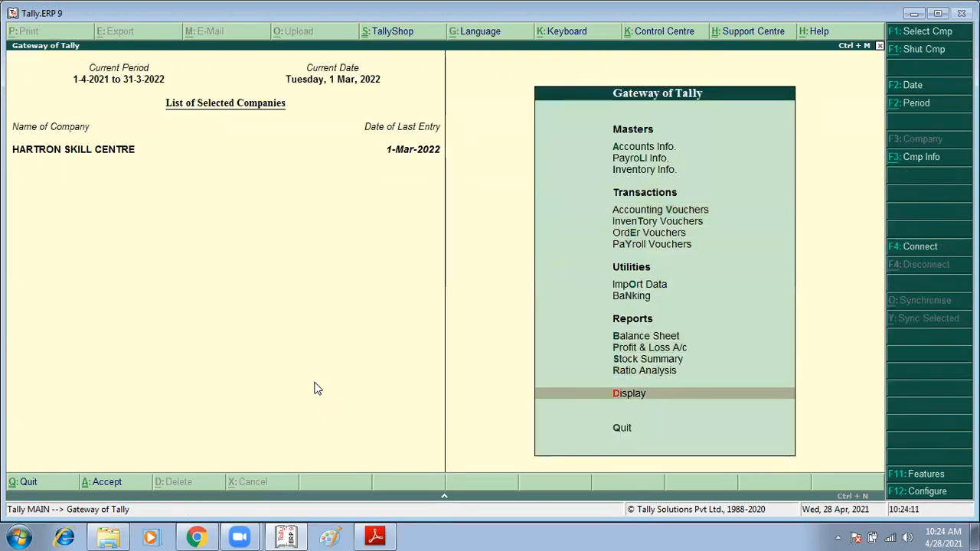
key(Return)
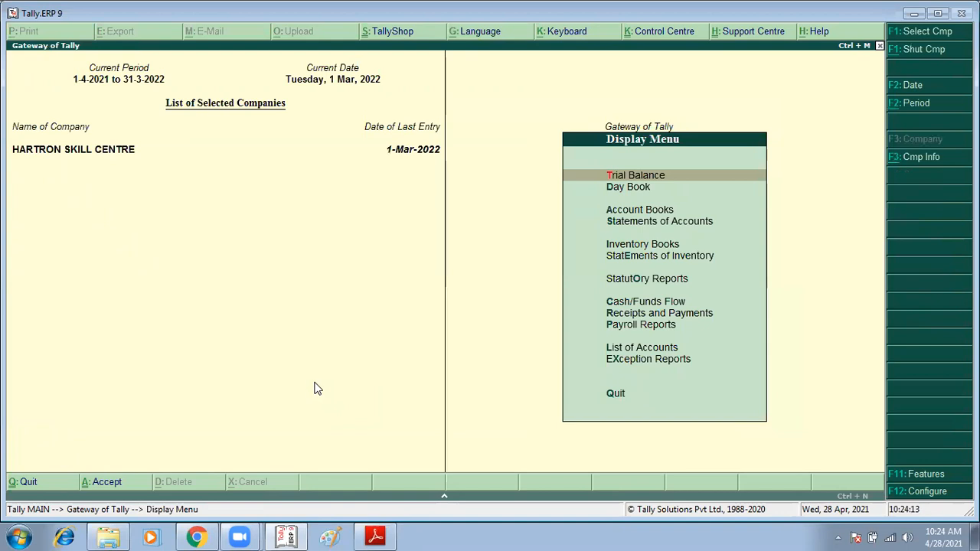
key(Return)
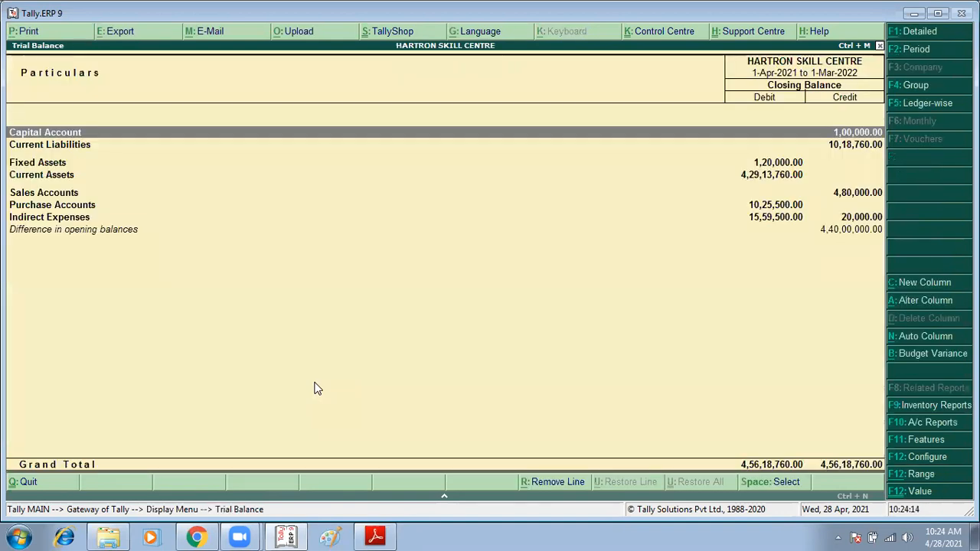
Add a budget variance analysis for the ADVERTISMENT budget to the Trial Balance
key(alt+b)
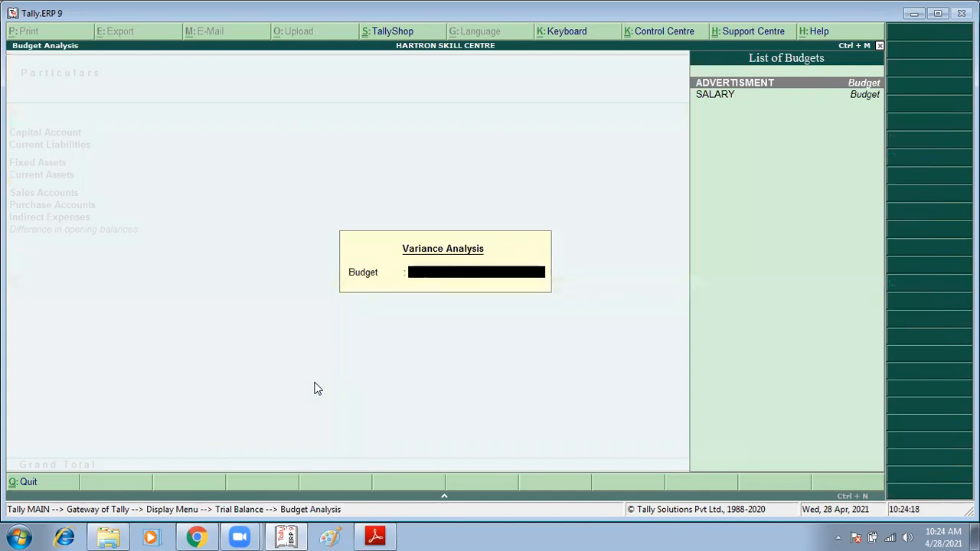
key(Down)
key(Up)
key(Return)
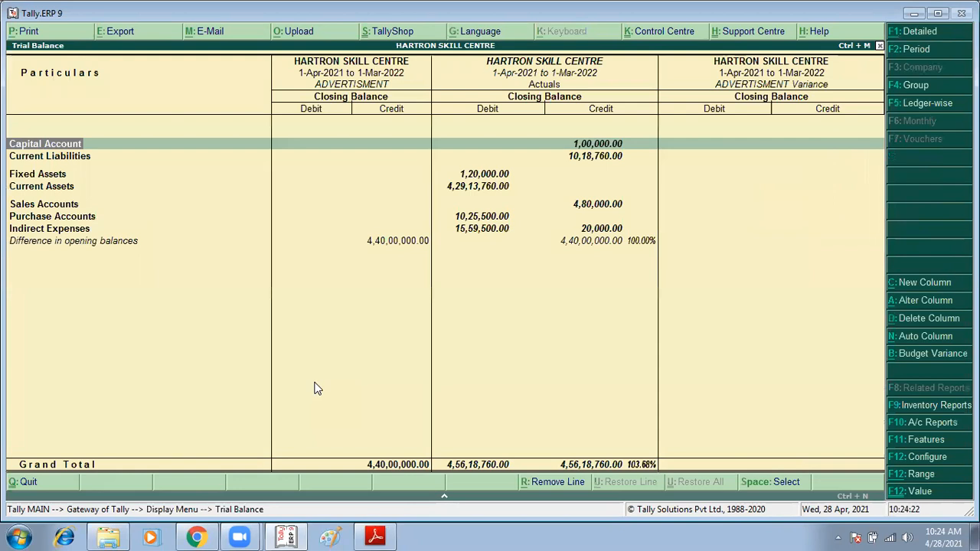
Change the Trial Balance period to run from 1-Dec-2021 to 1-Mar-2022
key(F2)
text(1/12)
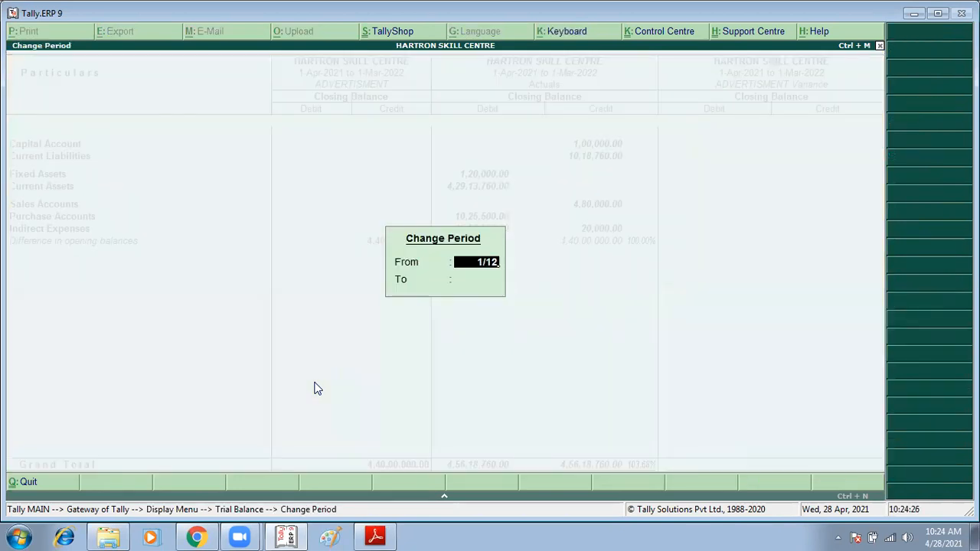
key(Return)
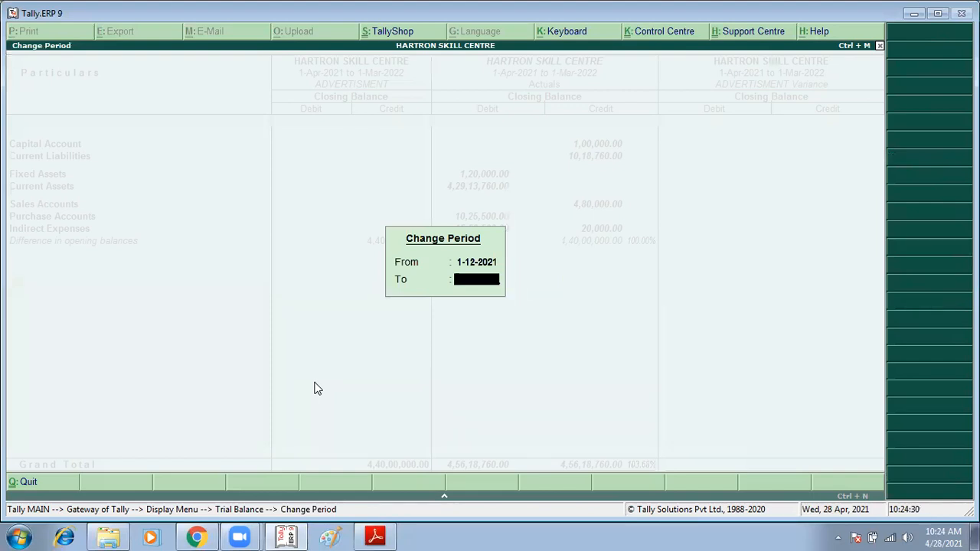
text(1/3/22)
key(Return)
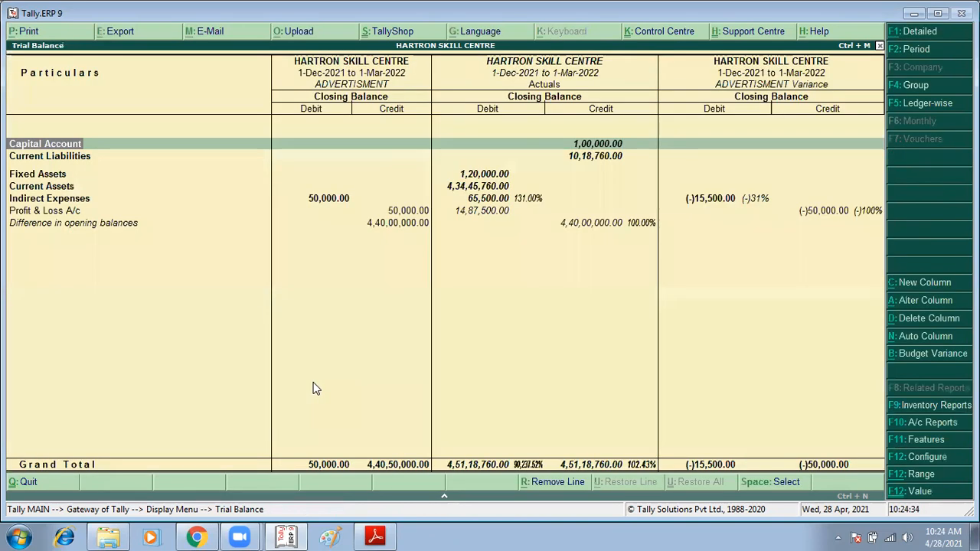
Drill into Indirect Expenses and examine the ADVERTISMENT row's budget, actual and variance figures
key(Down)
key(Down)
key(Down)
key(Down)
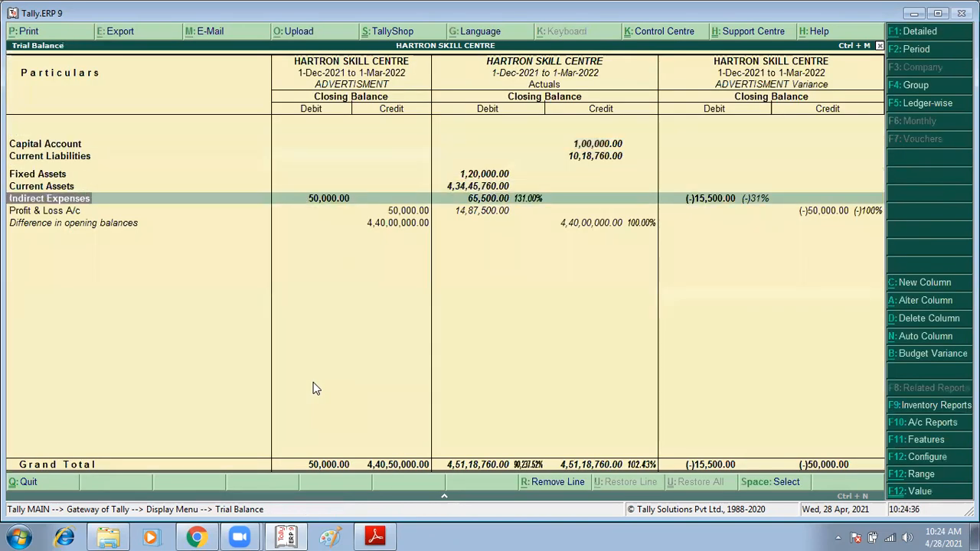
key(Return)
key(Down)
key(Up)
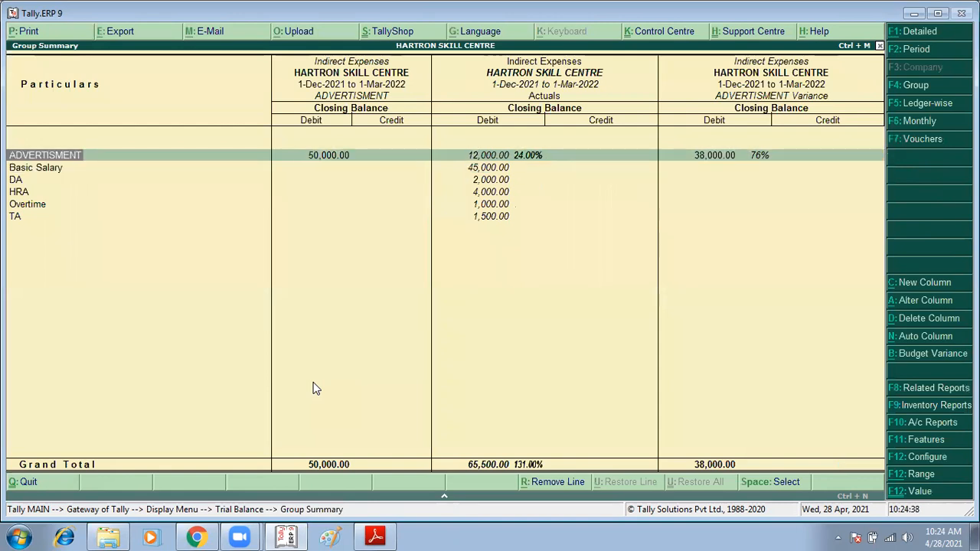
key(Right)
key(Right)
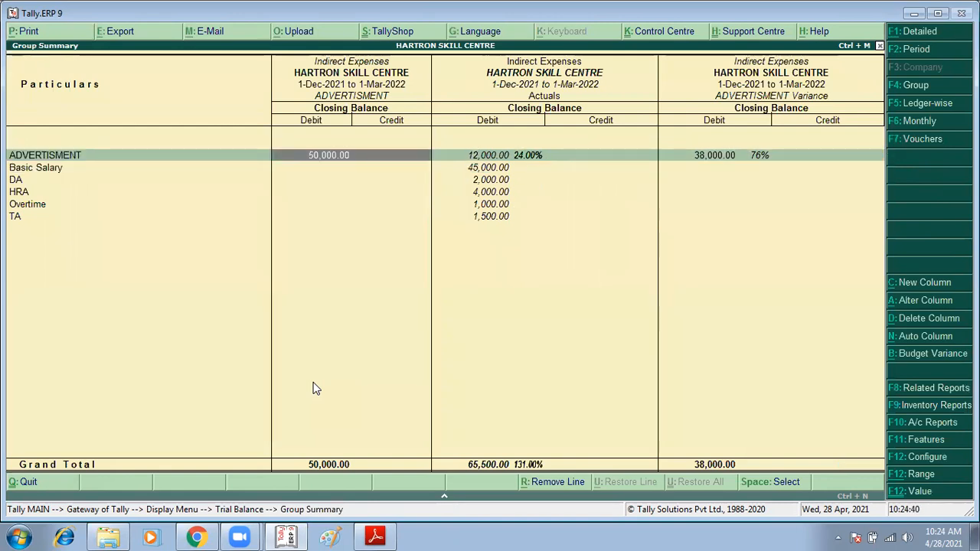
key(Left)
key(Right)
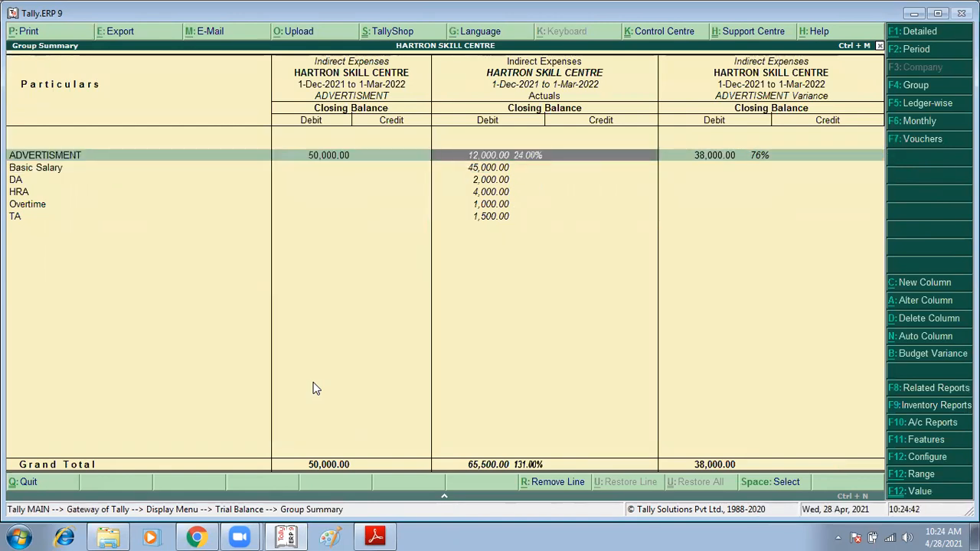
key(Right)
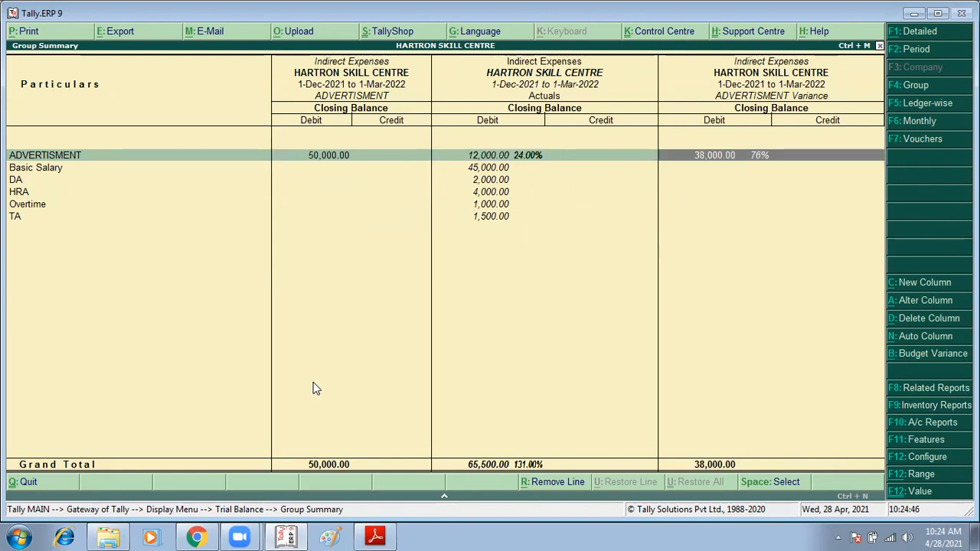
Open the monthly summary behind ADVERTISMENT's actuals and review the transactions month by month from December
key(Left)
key(Return)
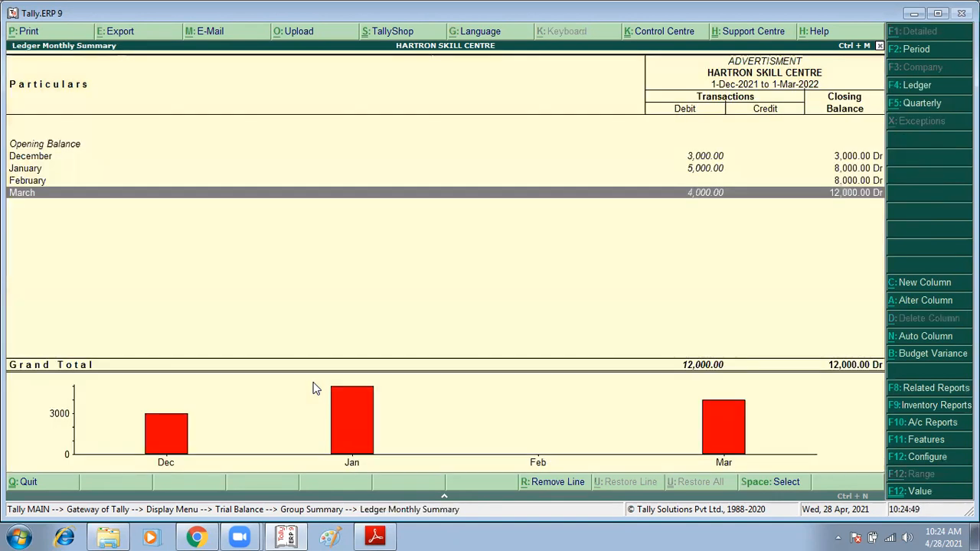
key(Up)
key(Up)
key(Up)
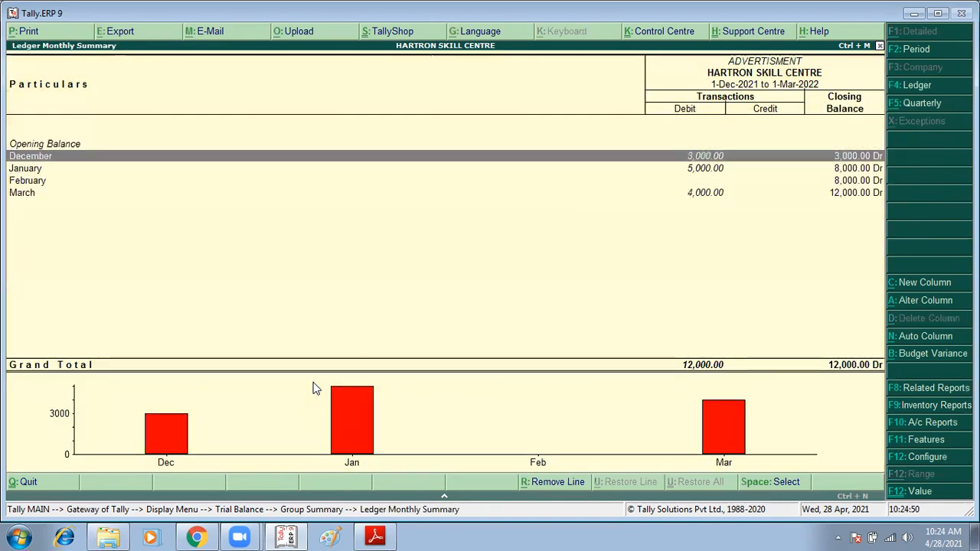
key(Down)
key(Down)
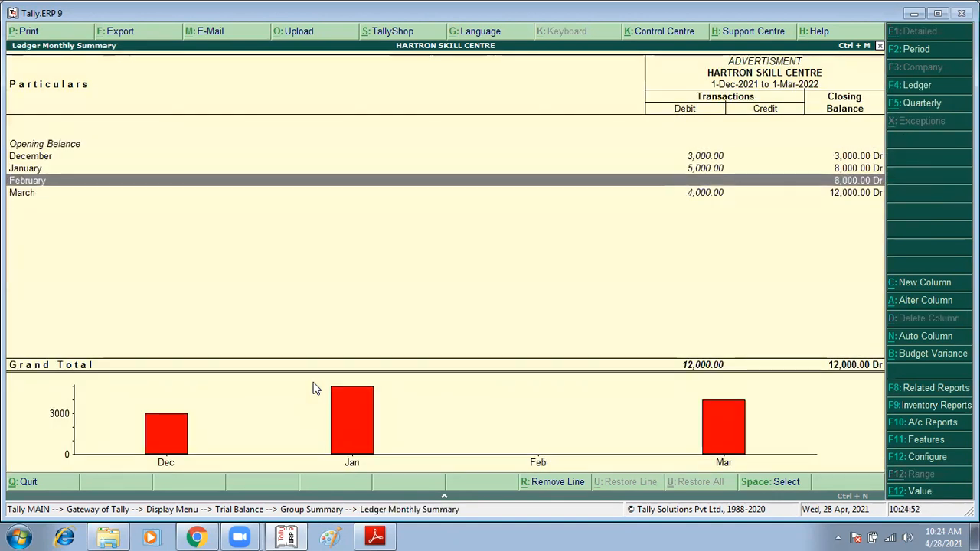
Compare the ADVERTISMENT ledger's debit amounts and closing balances across December, January, February and March
key(Up)
key(Up)
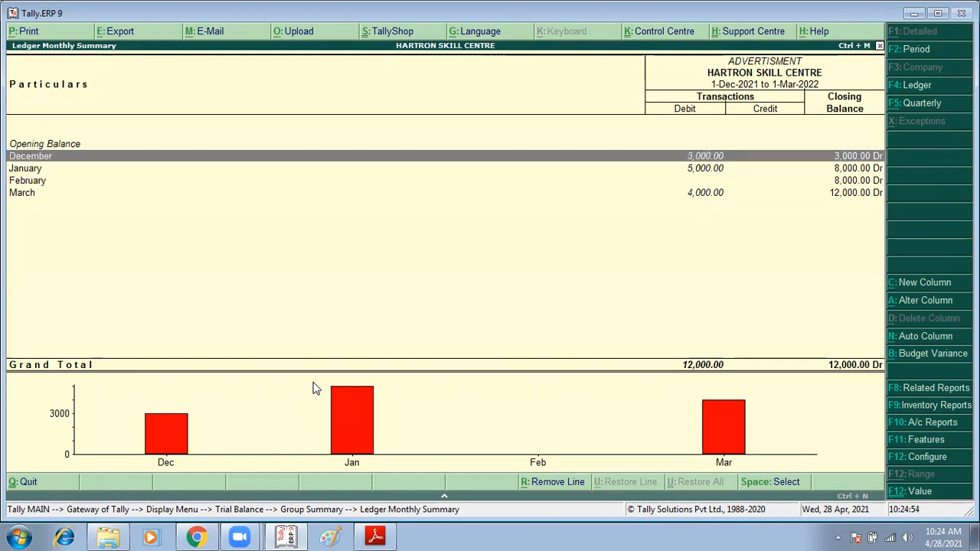
key(Down)
key(Down)
key(Down)
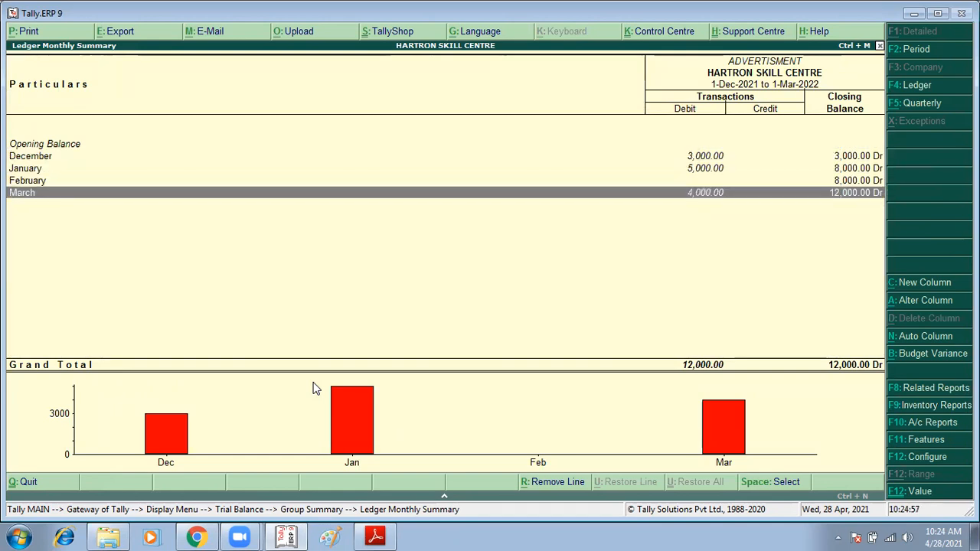
key(Up)
key(Up)
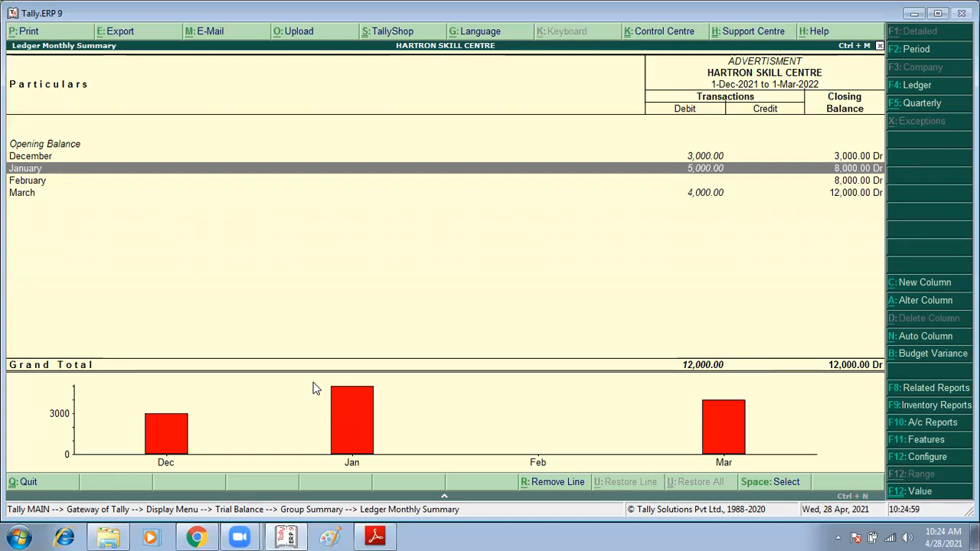
key(Up)
key(Down)
key(Down)
key(Down)
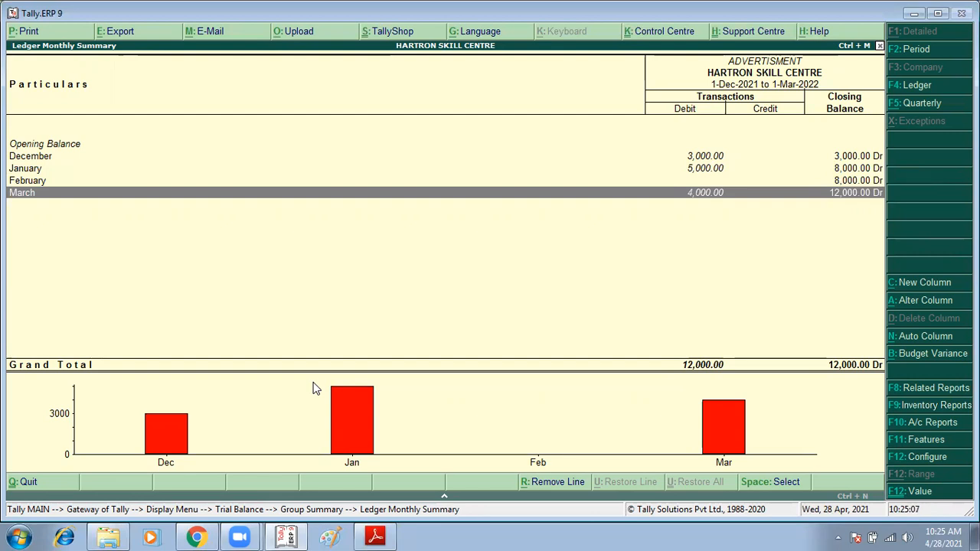
Close the monthly summary, the Indirect Expenses summary and the Trial Balance, returning to the Gateway of Tally
key(Escape)
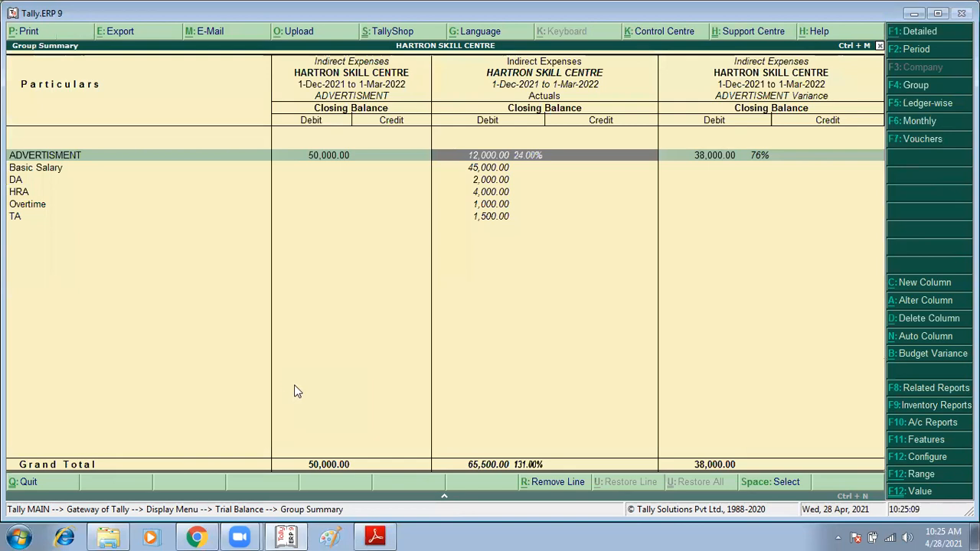
key(Escape)
key(Escape)
key(Escape)
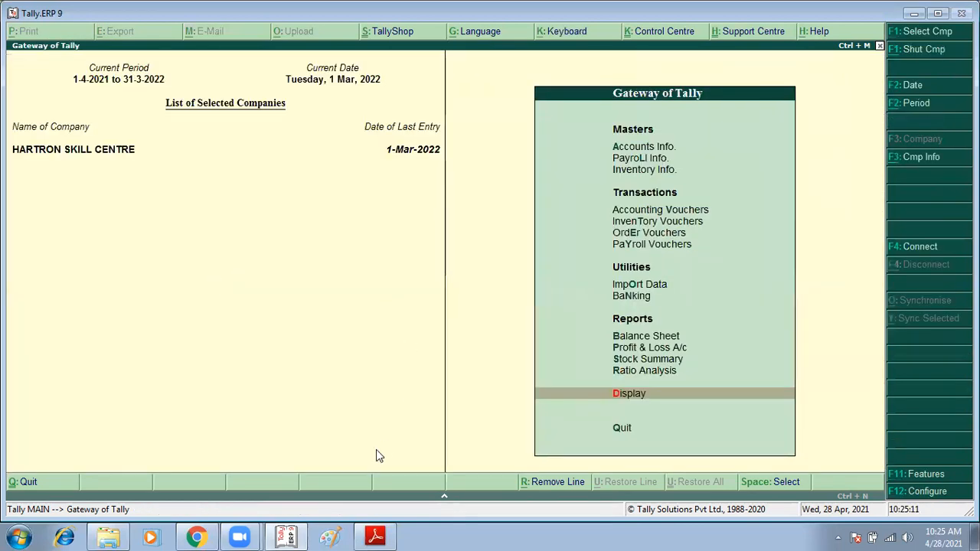